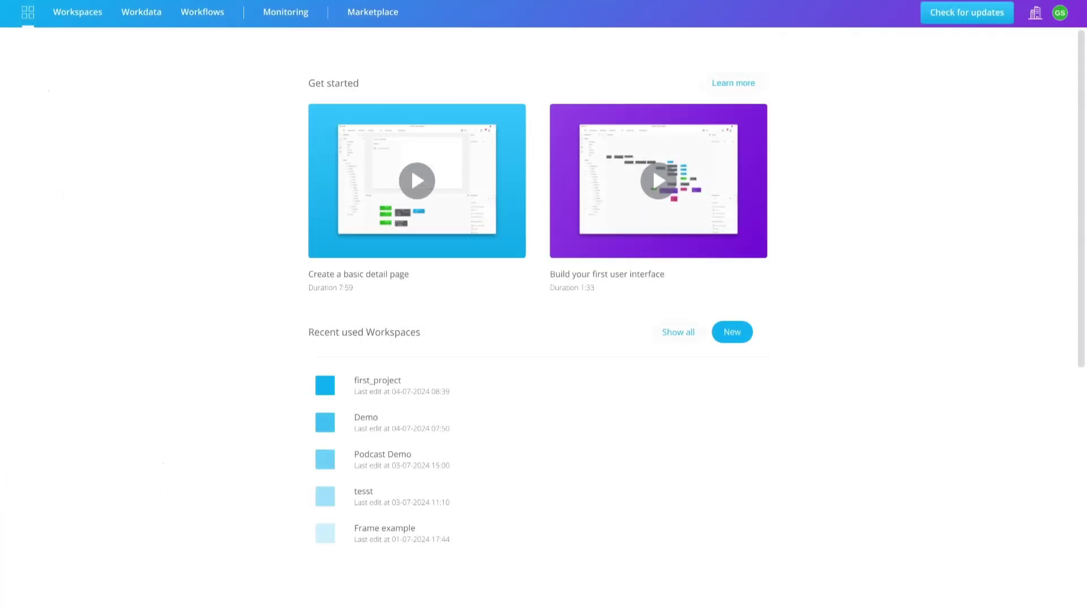
# Create a workspace named Frame Tutorial and open it
pyautogui.click(746, 335)
pyautogui.click(449, 267)
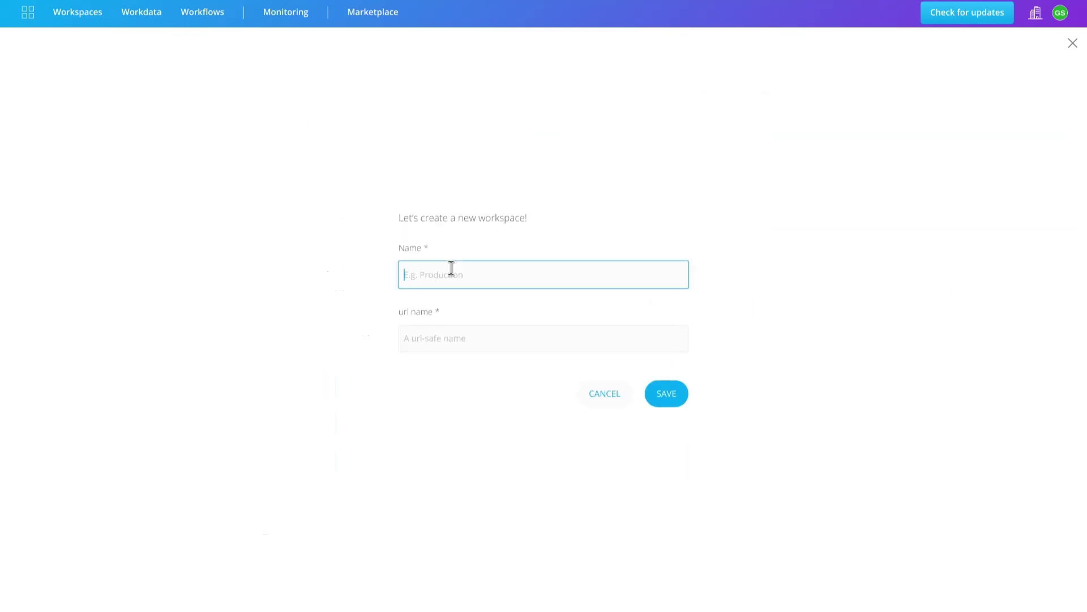
pyautogui.write('Frame Tutorial')
pyautogui.click(669, 393)
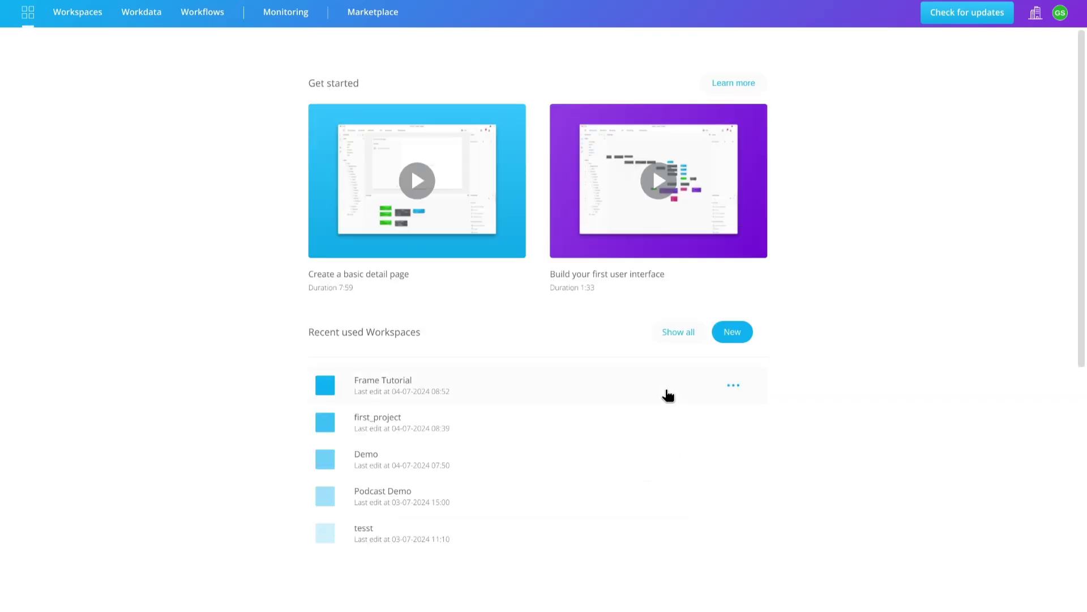
pyautogui.click(429, 389)
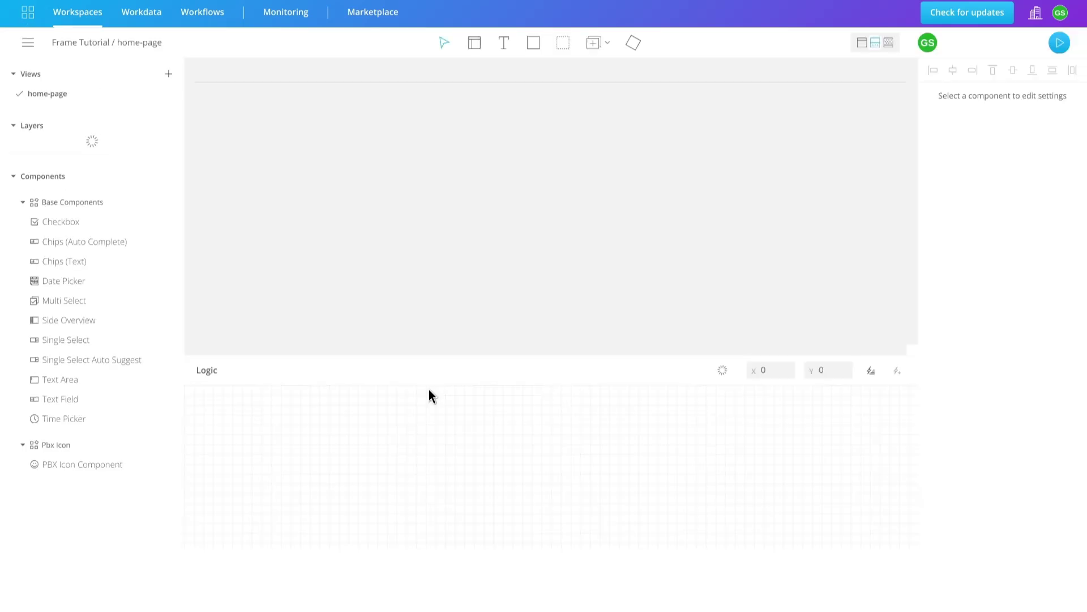
# Draw a container in the view, 300 px wide and 100 px high, positioned at top 0 and left 0
pyautogui.click(563, 43)
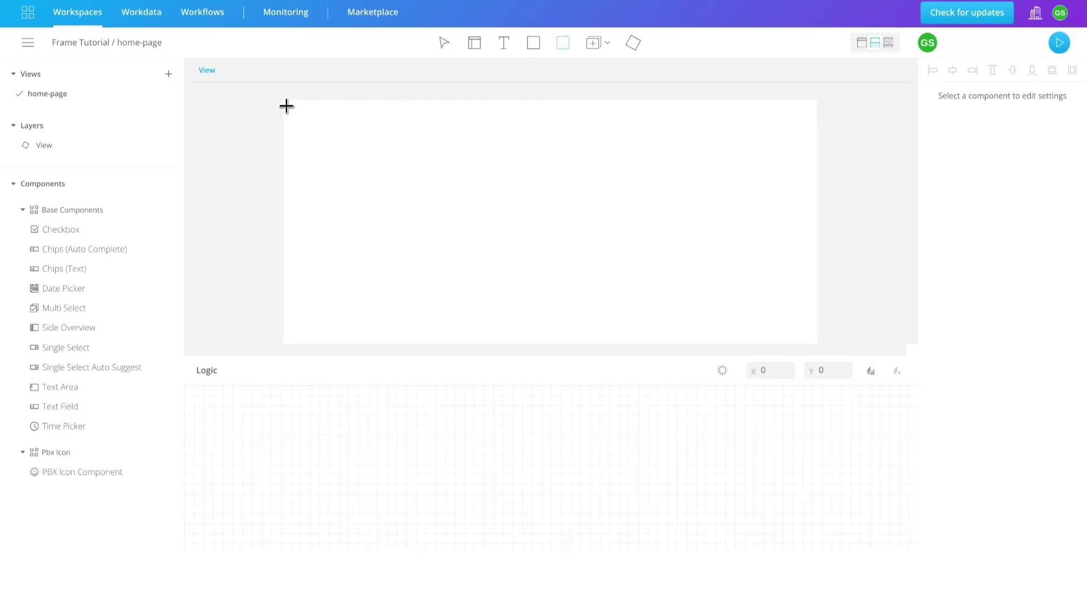
pyautogui.moveTo(290, 110); pyautogui.dragTo(447, 157)
pyautogui.click(934, 117)
pyautogui.write('300')
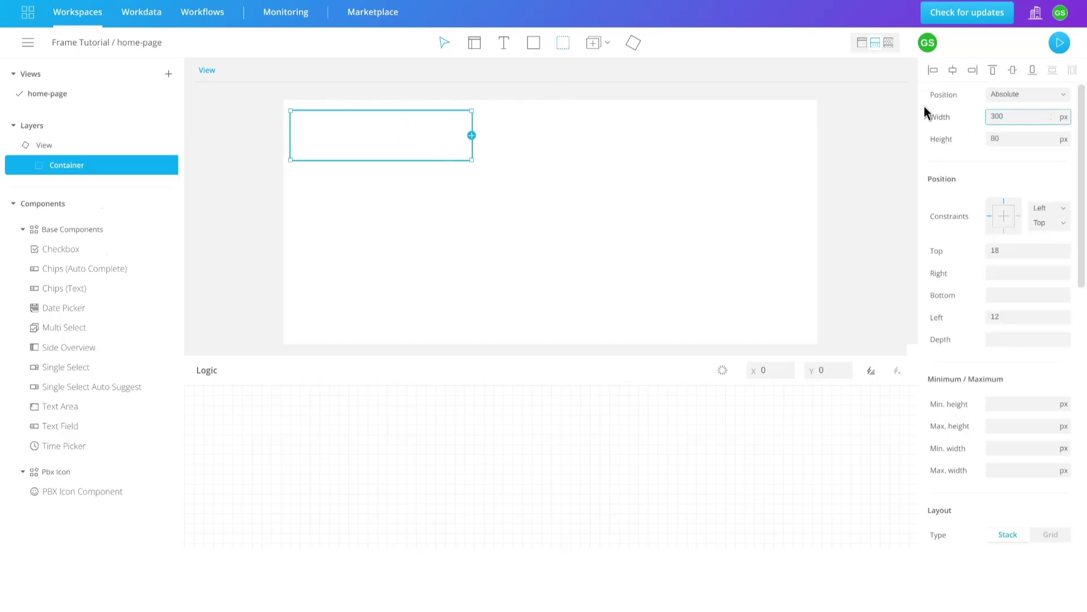
pyautogui.click(1009, 140)
pyautogui.write('100')
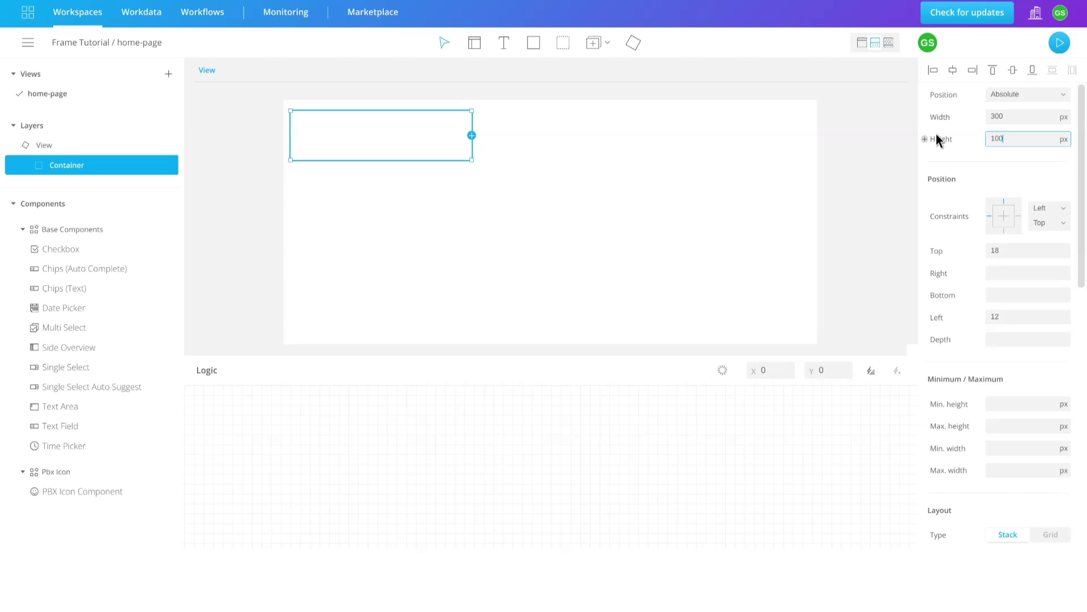
pyautogui.click(1002, 251)
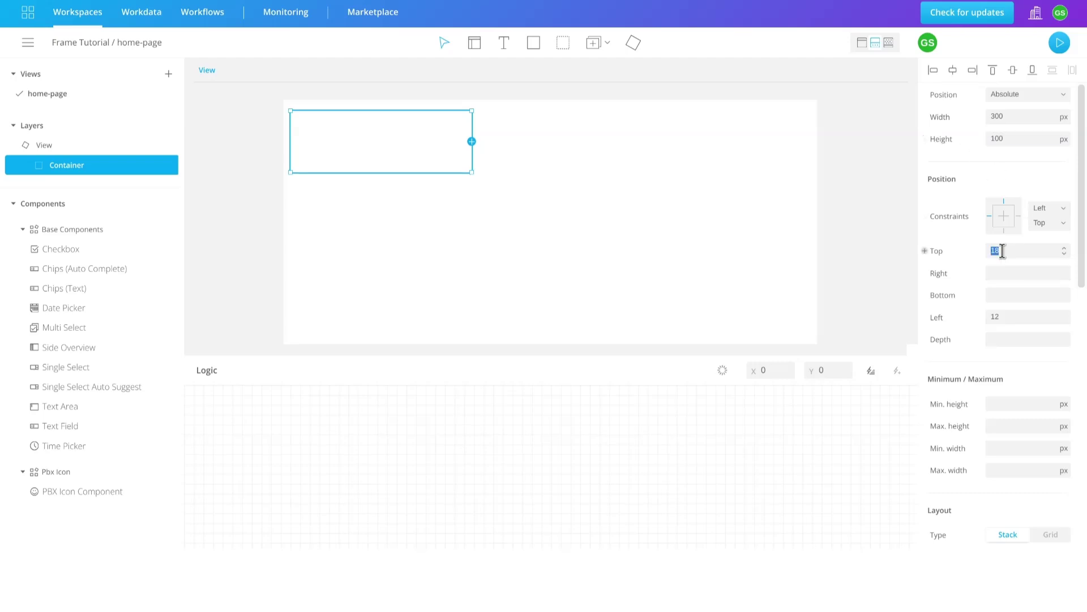
pyautogui.write('00')
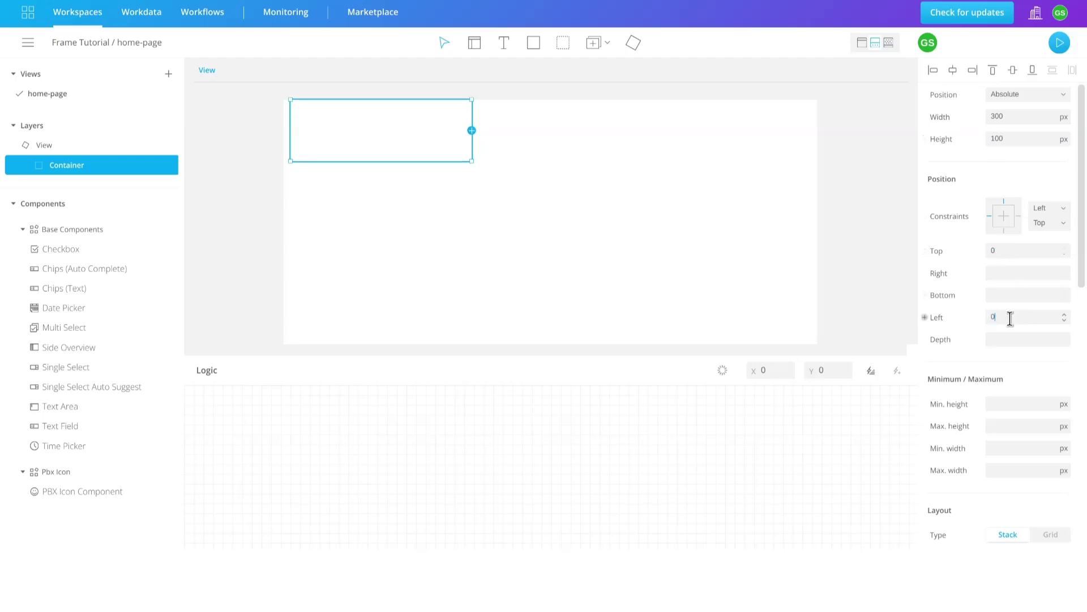
# Align the container's contents to the middle of its left side and set its left padding to 32
pyautogui.scroll(-3, 1016, 383)
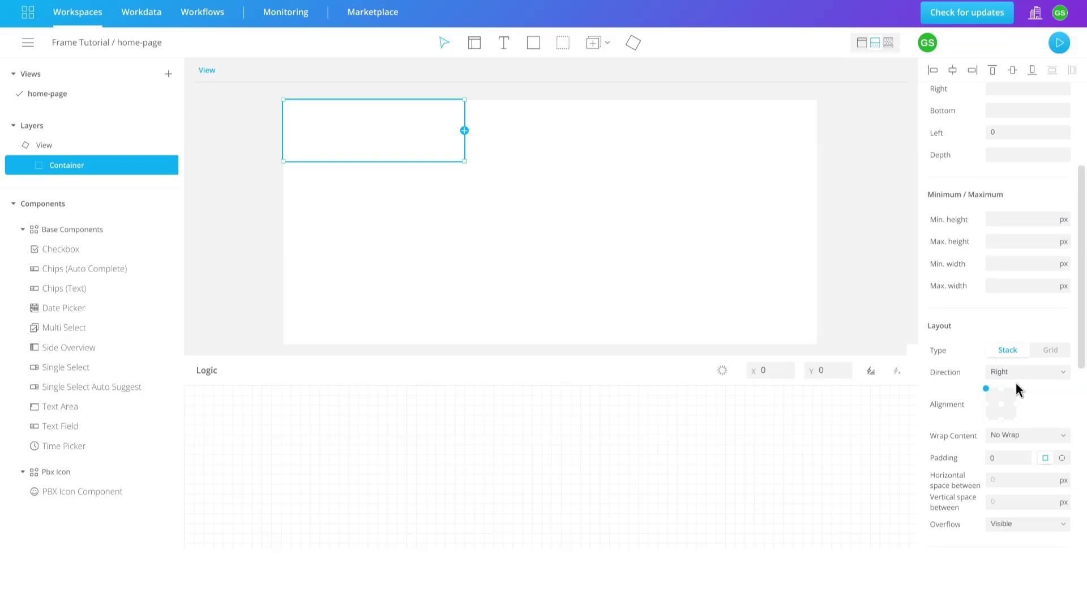
pyautogui.click(986, 404)
pyautogui.scroll(-5, 1052, 378)
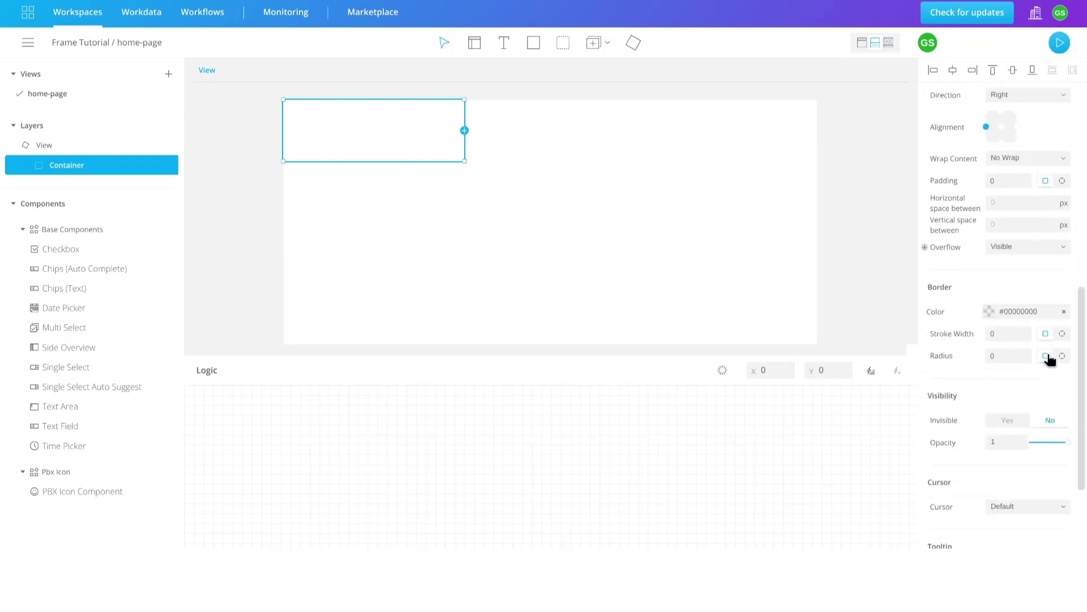
pyautogui.click(1063, 181)
pyautogui.click(1059, 203)
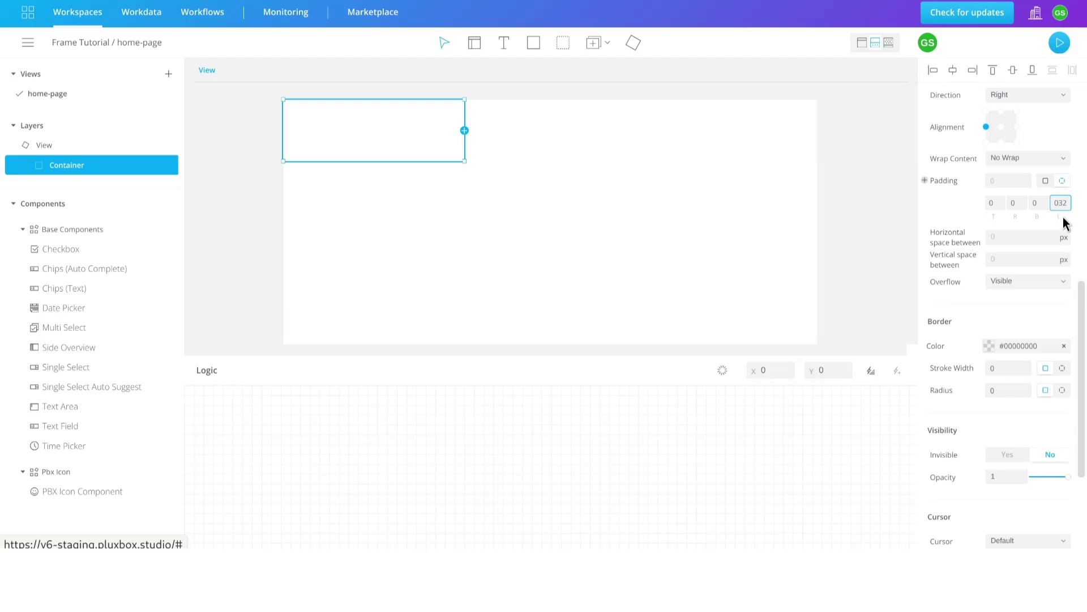
# Give the container a Pbx-text-30 border with a stroke width of 1 on the bottom edge only
pyautogui.click(988, 346)
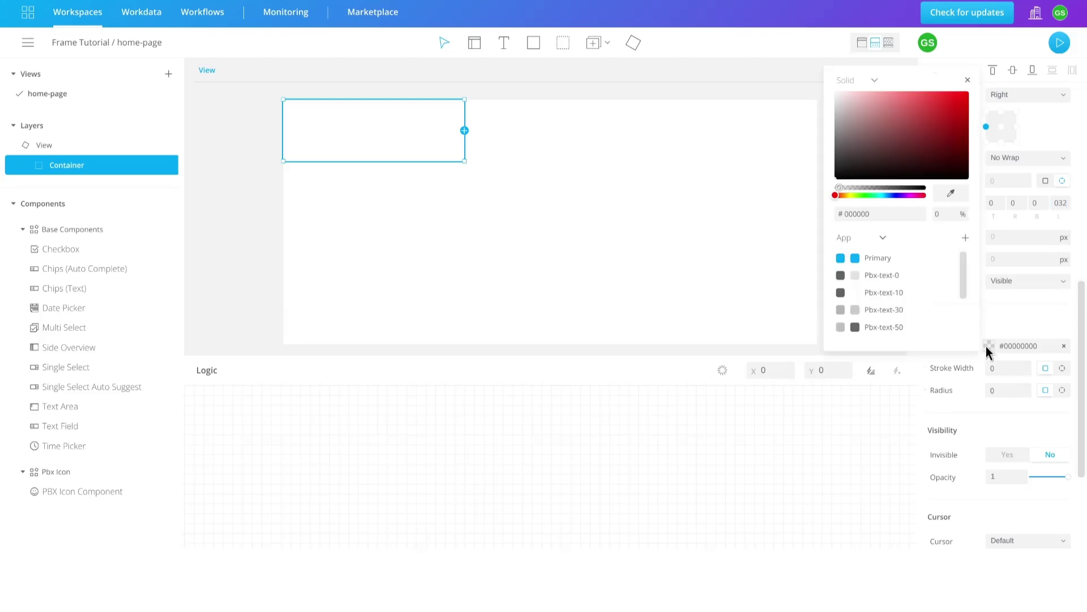
pyautogui.click(840, 310)
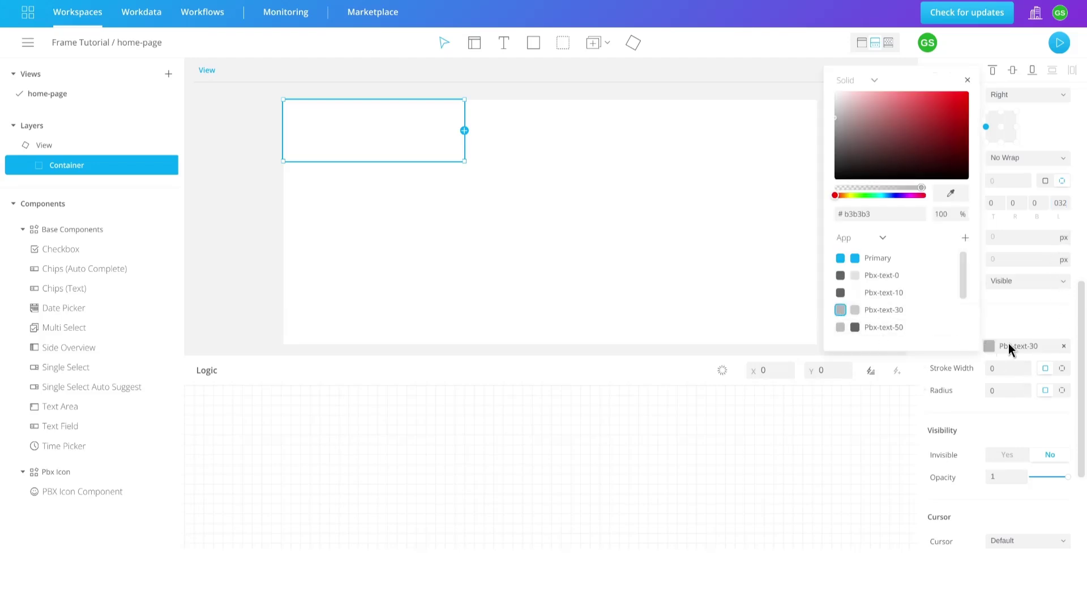
pyautogui.click(1061, 369)
pyautogui.click(1062, 368)
pyautogui.click(1038, 390)
pyautogui.write('1')
pyautogui.scroll(-2, 953, 321)
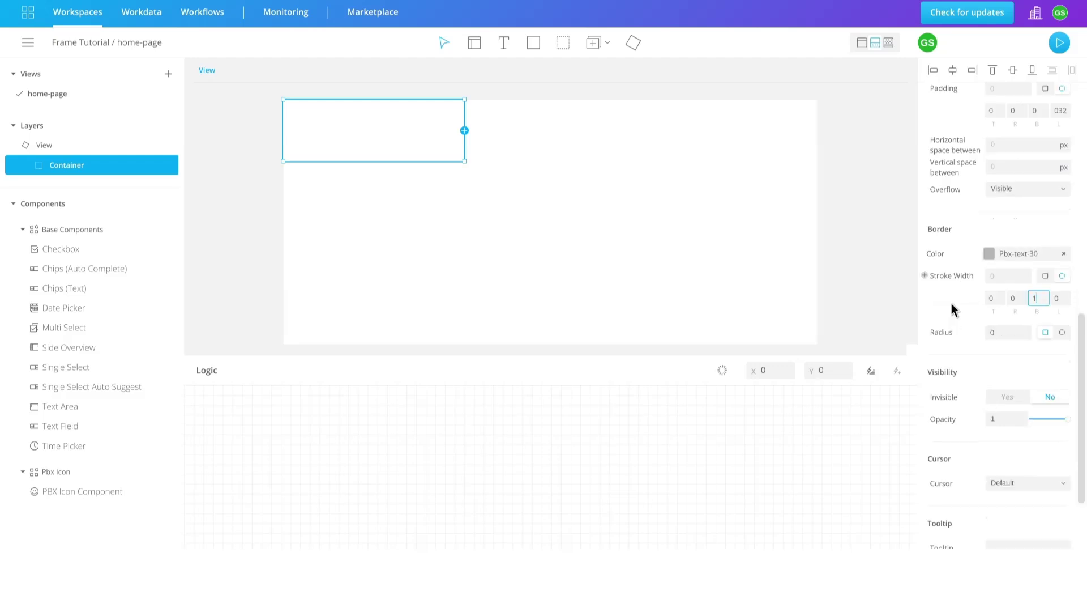
pyautogui.press('Escape')
# Draw a text element about 263 by 50 px over the container, nest it inside, and make its position Relative
pyautogui.click(507, 41)
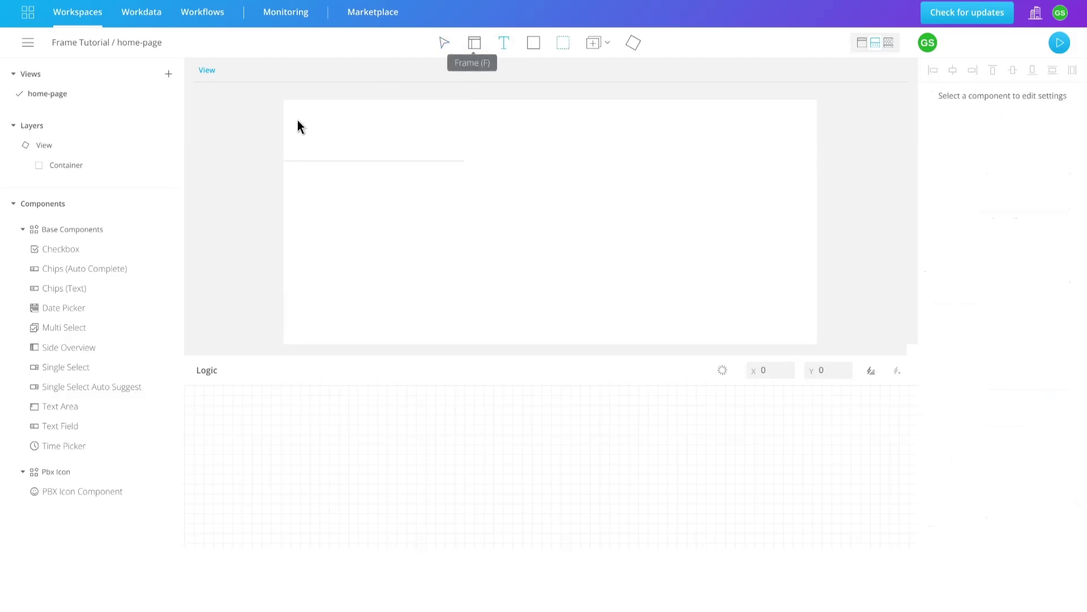
pyautogui.moveTo(299, 120); pyautogui.dragTo(460, 154)
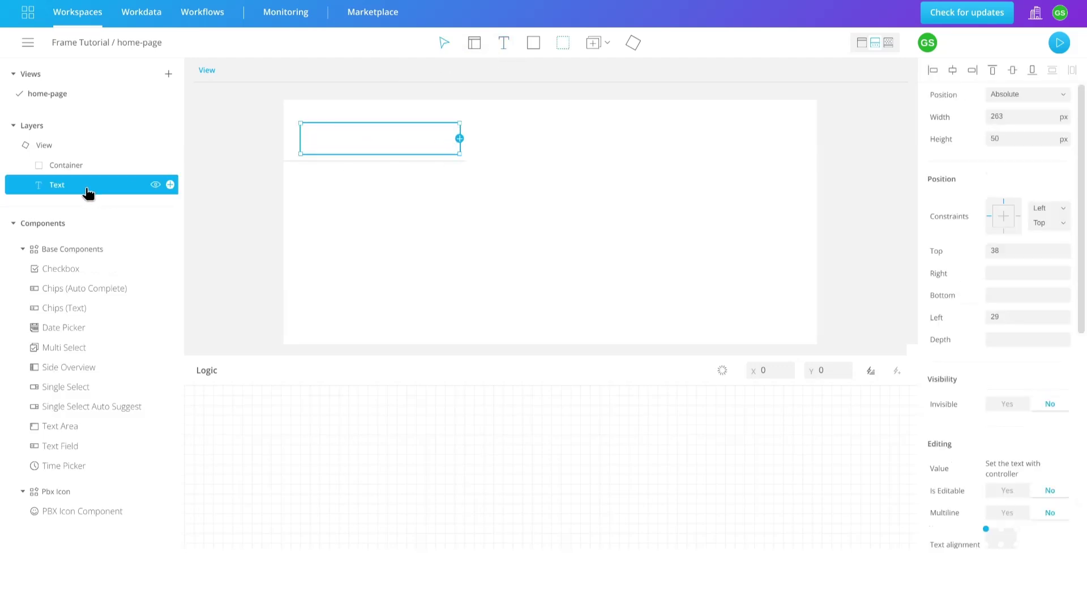
pyautogui.moveTo(90, 192)
pyautogui.mouseDown()
pyautogui.moveTo(102, 178)
pyautogui.moveTo(86, 190)
pyautogui.mouseUp()
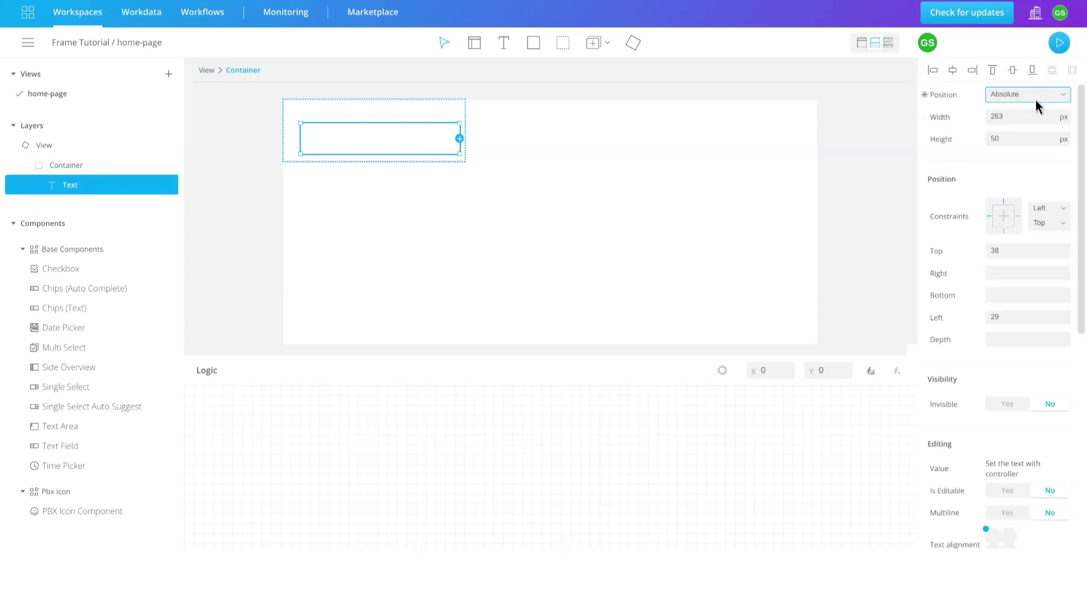
pyautogui.click(1027, 119)
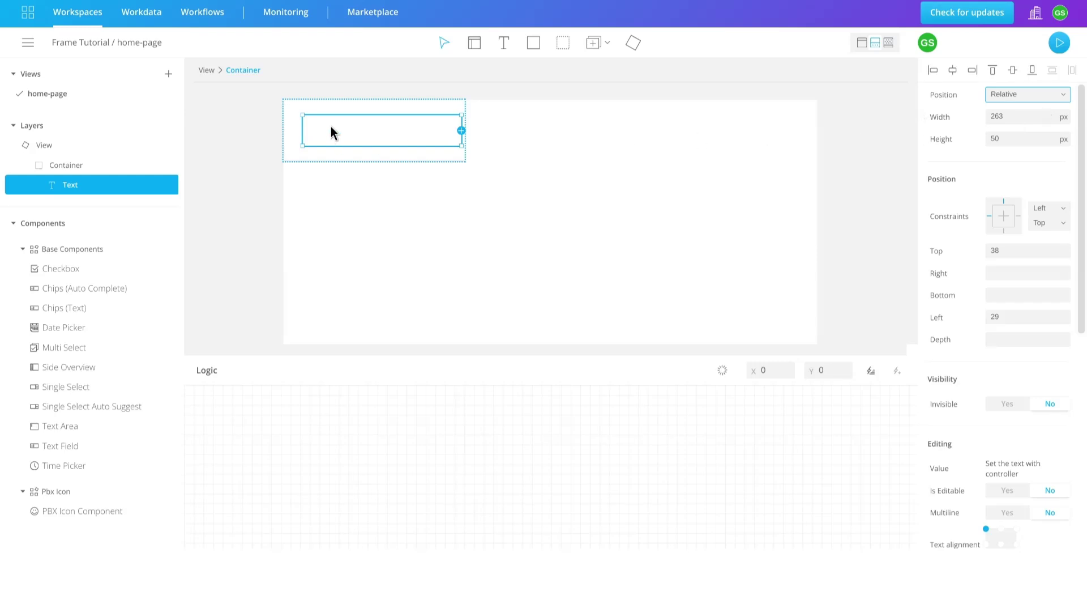
# Enter "Subscriber Details" in the text element, and set its width to hug and its height to 32 px
pyautogui.write('Subscriber DEtails')
pyautogui.click(1027, 116)
pyautogui.click(1064, 116)
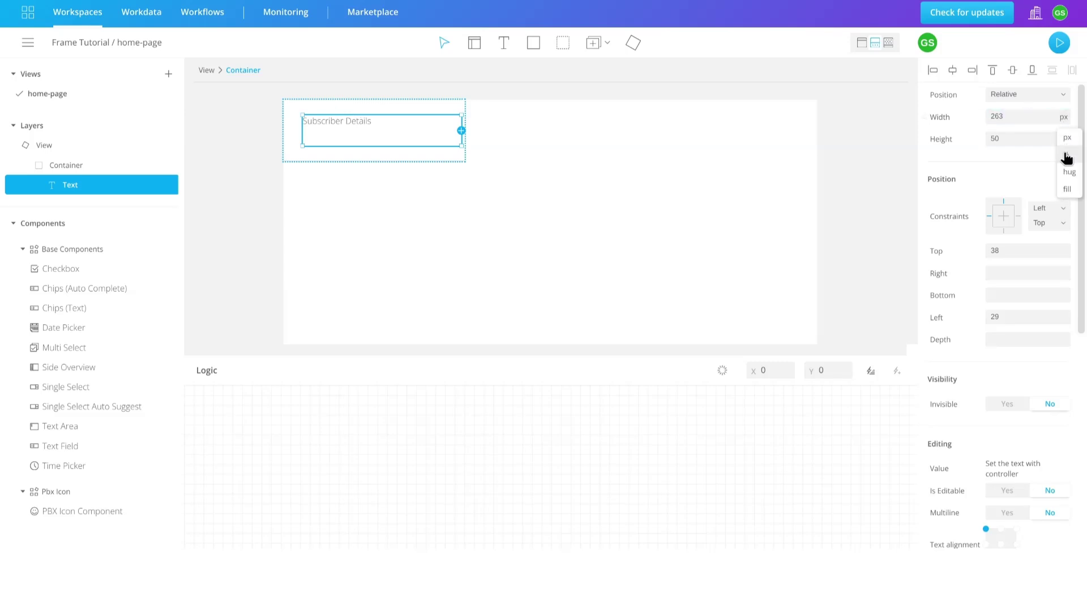
pyautogui.click(1064, 170)
pyautogui.click(987, 141)
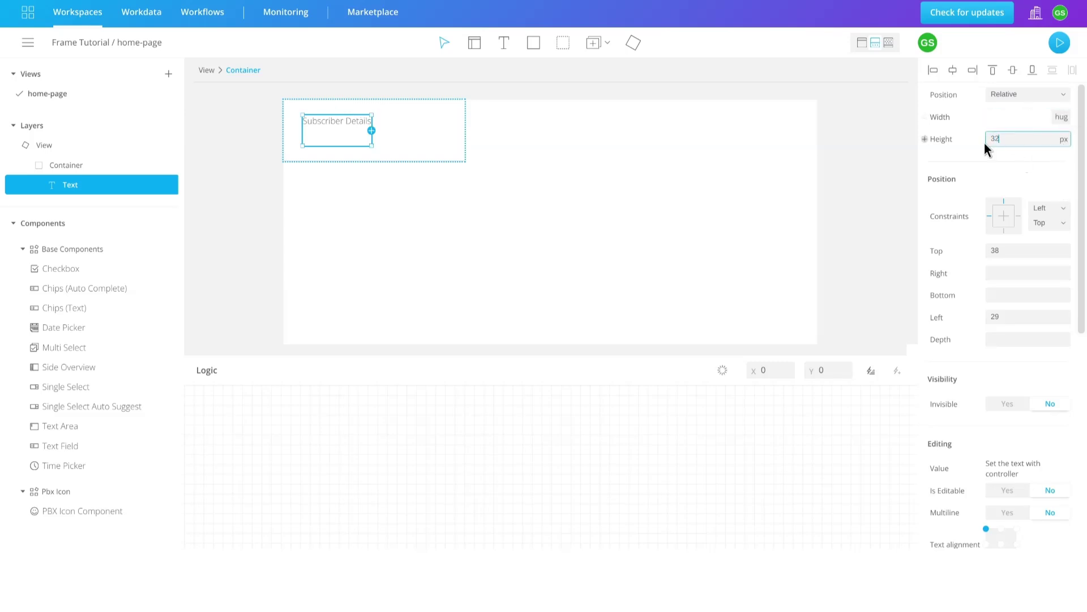
pyautogui.press('Return')
# Align the heading text to the middle left and format it in Bold at size 18
pyautogui.scroll(-3, 997, 401)
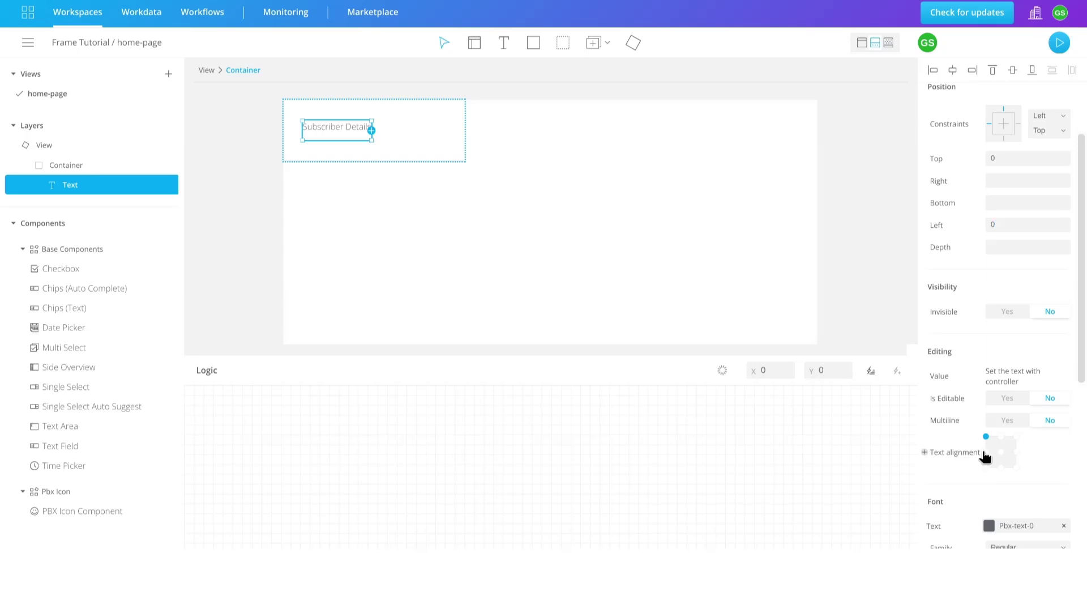
pyautogui.scroll(-5, 986, 454)
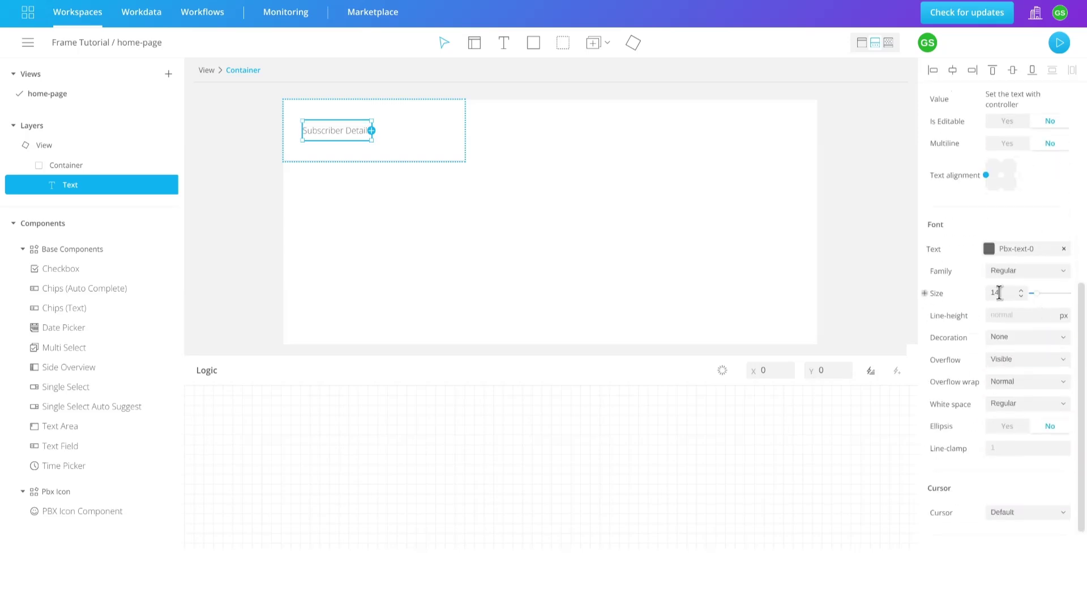
pyautogui.click(1021, 290)
pyautogui.click(1021, 290)
pyautogui.click(1021, 290)
pyautogui.click(1021, 290)
pyautogui.press('Tab')
pyautogui.press('Down')
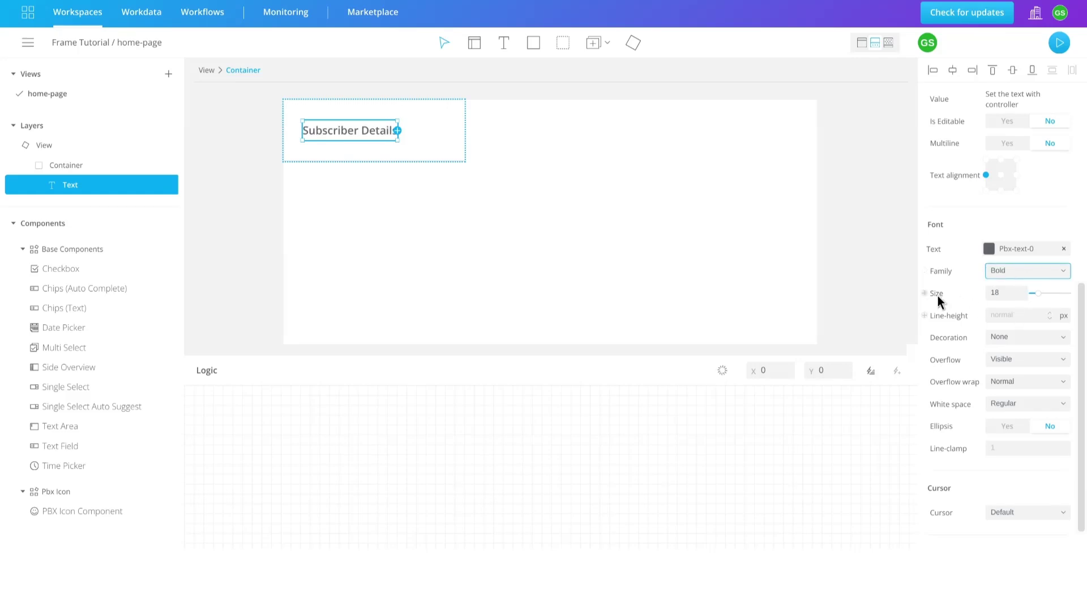
pyautogui.click(651, 200)
# Copy the heading container into the view beneath the original and replace its text with the first subscriber's full name
pyautogui.click(88, 165)
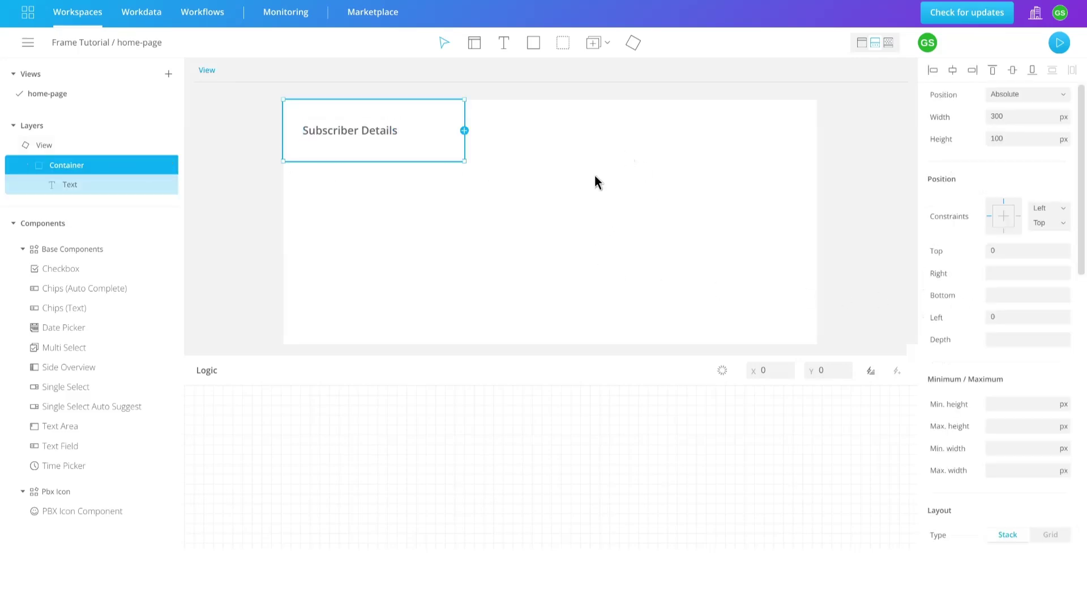
pyautogui.click(94, 150)
pyautogui.hotkey('ctrl', 'v')
pyautogui.click(74, 224)
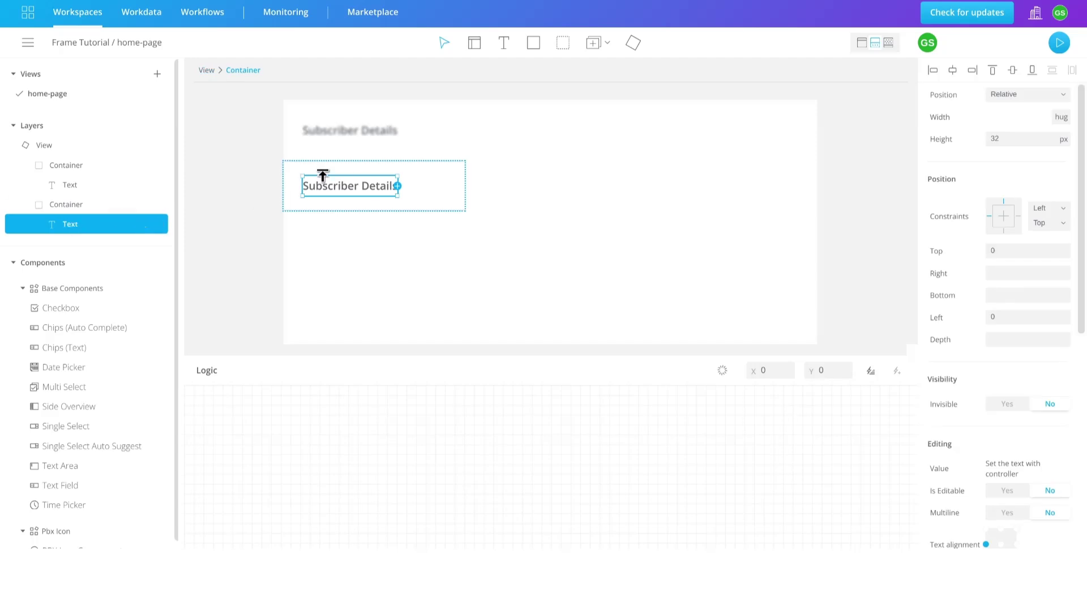
pyautogui.doubleClick(361, 185)
pyautogui.hotkey('ctrl', 'a')
pyautogui.write('Lucas Peter')
# Format the first subscriber's name in Semi bold at size 16
pyautogui.scroll(-7, 1036, 311)
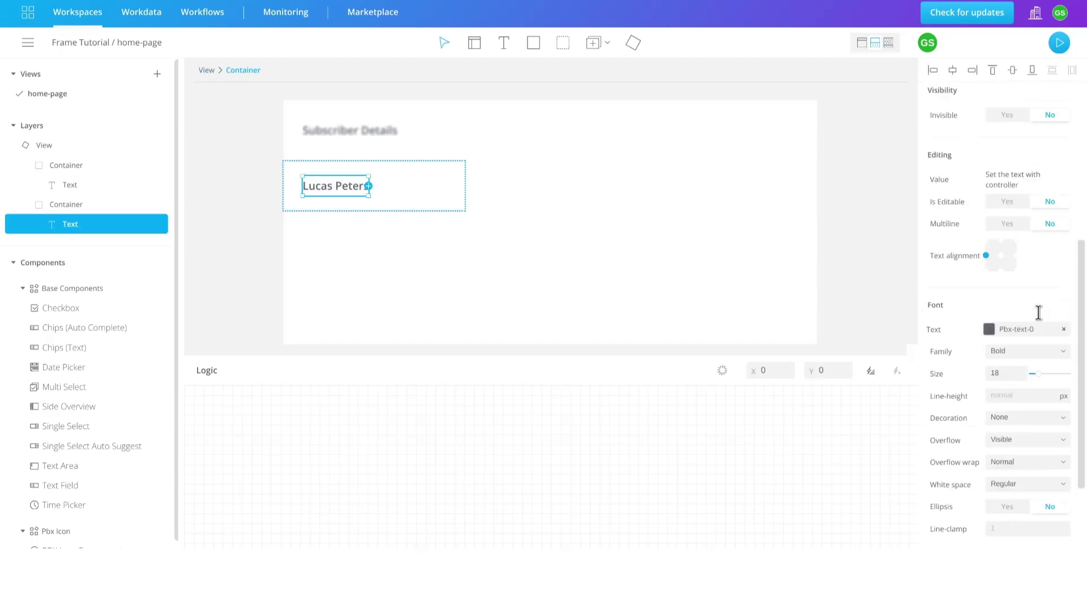
pyautogui.click(1021, 258)
pyautogui.click(1021, 257)
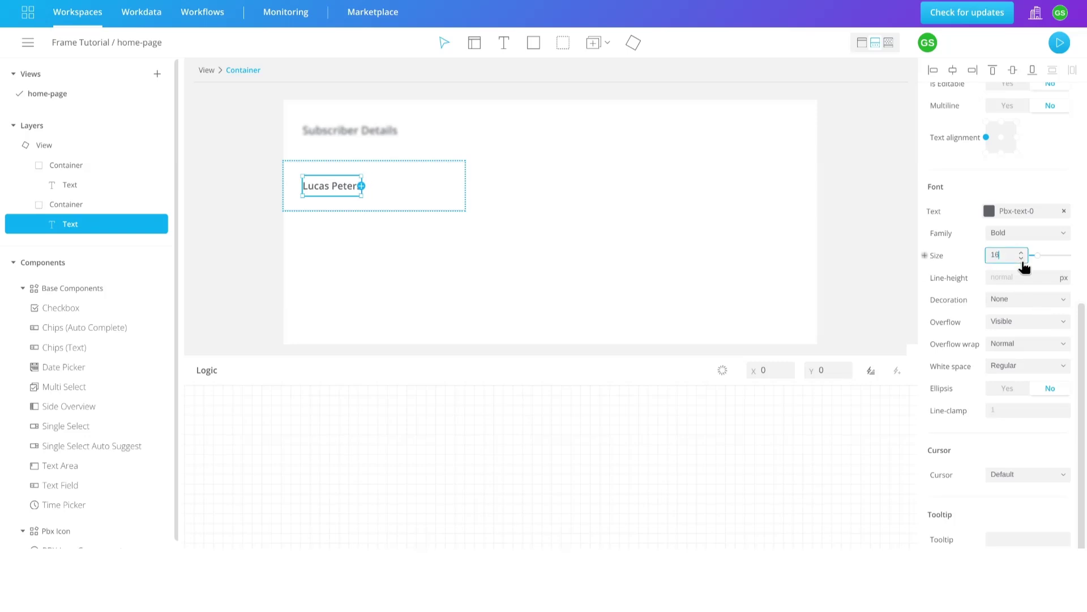
pyautogui.press('Up')
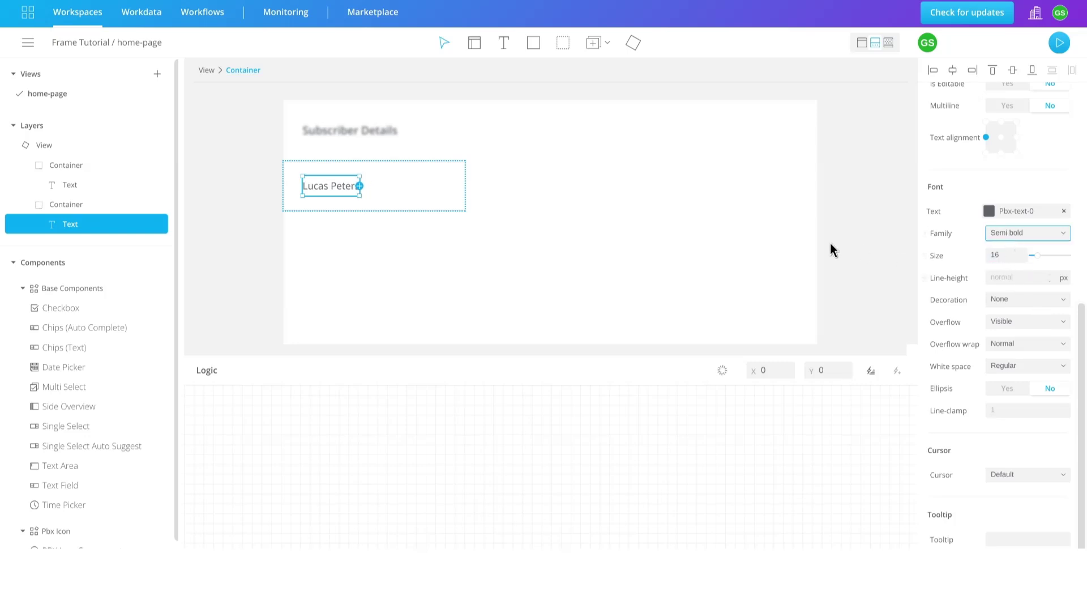
pyautogui.click(595, 214)
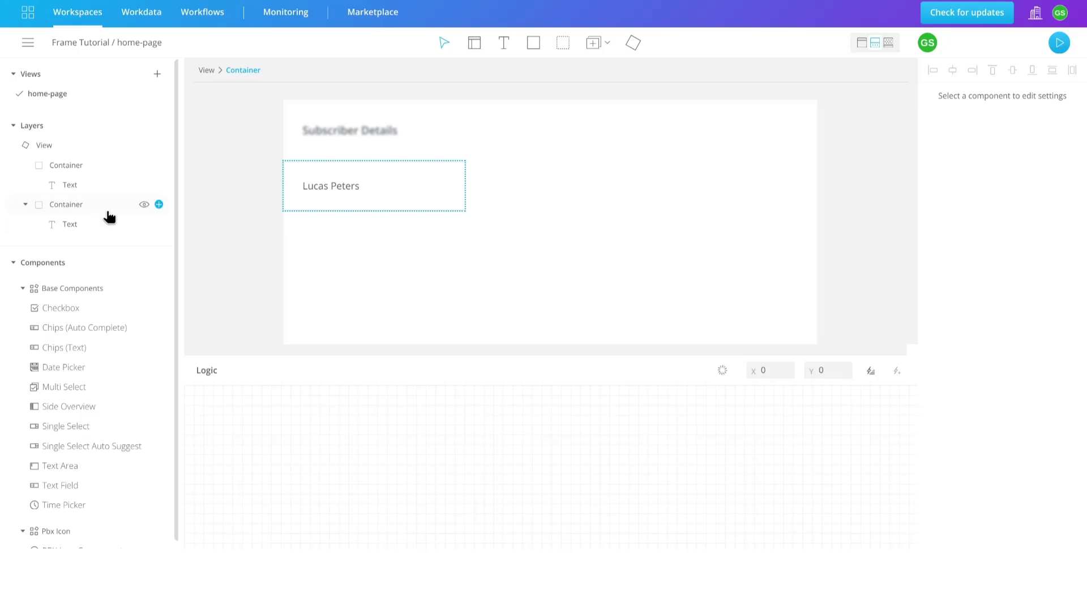
# Duplicate the first subscriber's row and replace the copy's text with the second subscriber's full name
pyautogui.click(63, 208)
pyautogui.hotkey('ctrl', 'd')
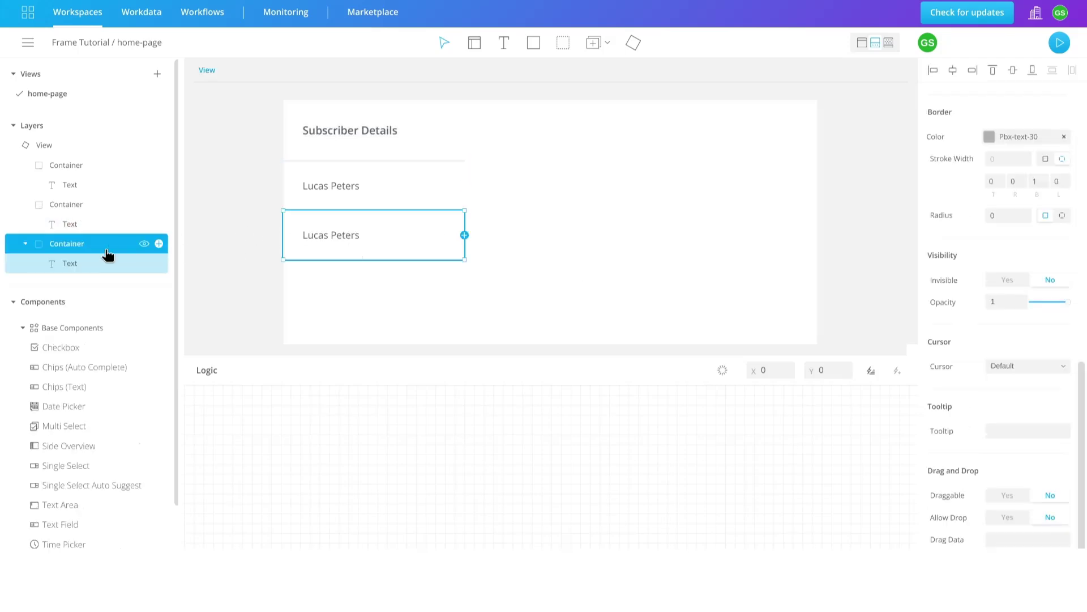
pyautogui.click(88, 263)
pyautogui.doubleClick(342, 235)
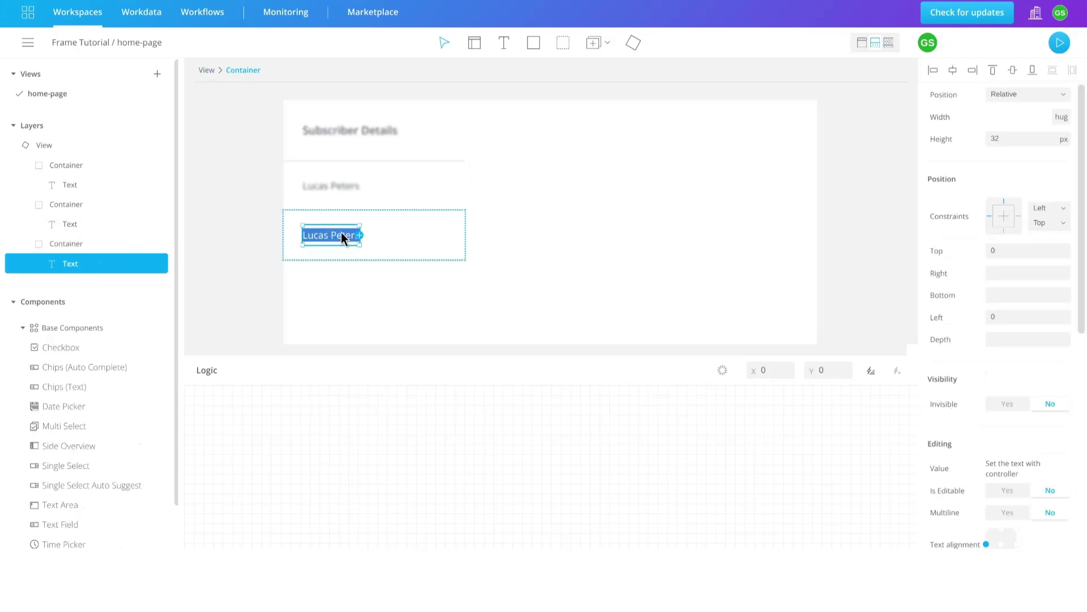
pyautogui.write('Robin Kuipers')
pyautogui.click(512, 256)
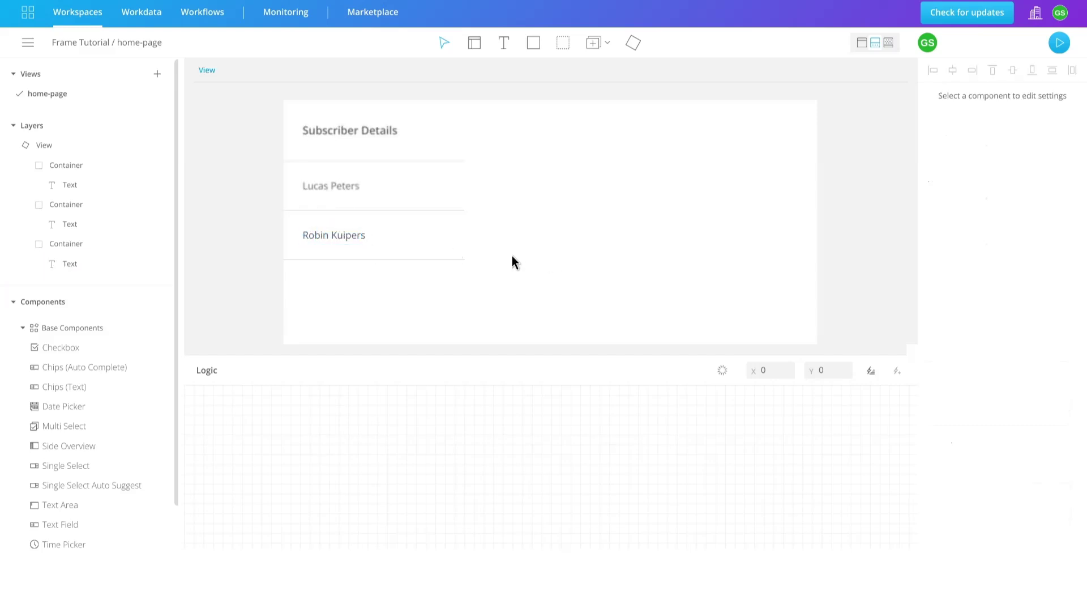
# Duplicate the second subscriber's row and replace the copy's text with the third subscriber's full name
pyautogui.click(359, 244)
pyautogui.hotkey('ctrl', 'd')
pyautogui.doubleClick(326, 284)
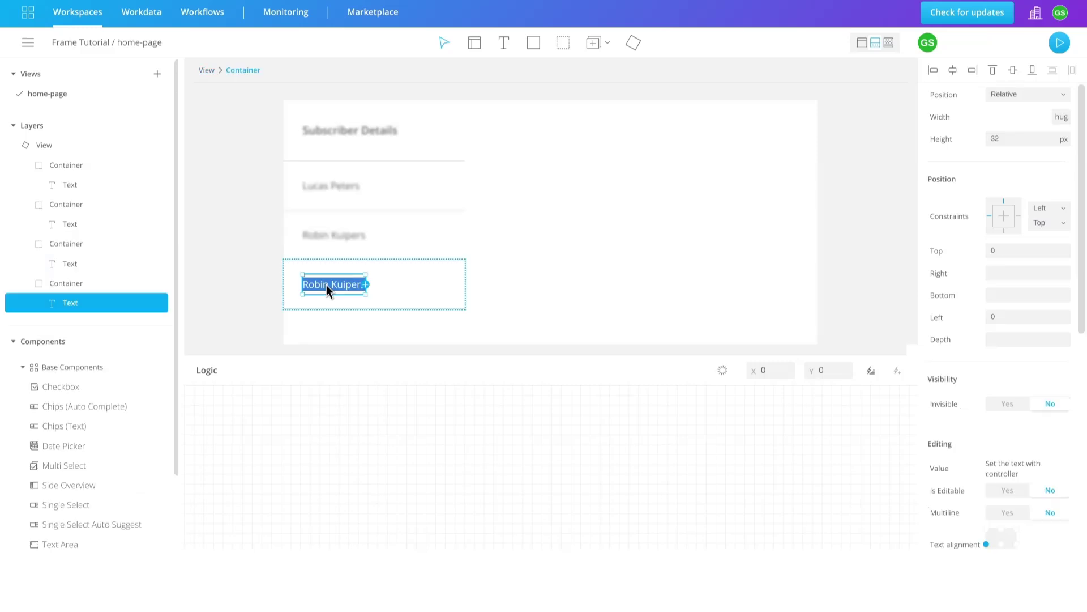
pyautogui.press('BackSpace')
pyautogui.click(577, 274)
# Draw a narrow vertical rectangle, about 5 px wide and 356 px high, in the view just right of the subscriber rows
pyautogui.click(75, 150)
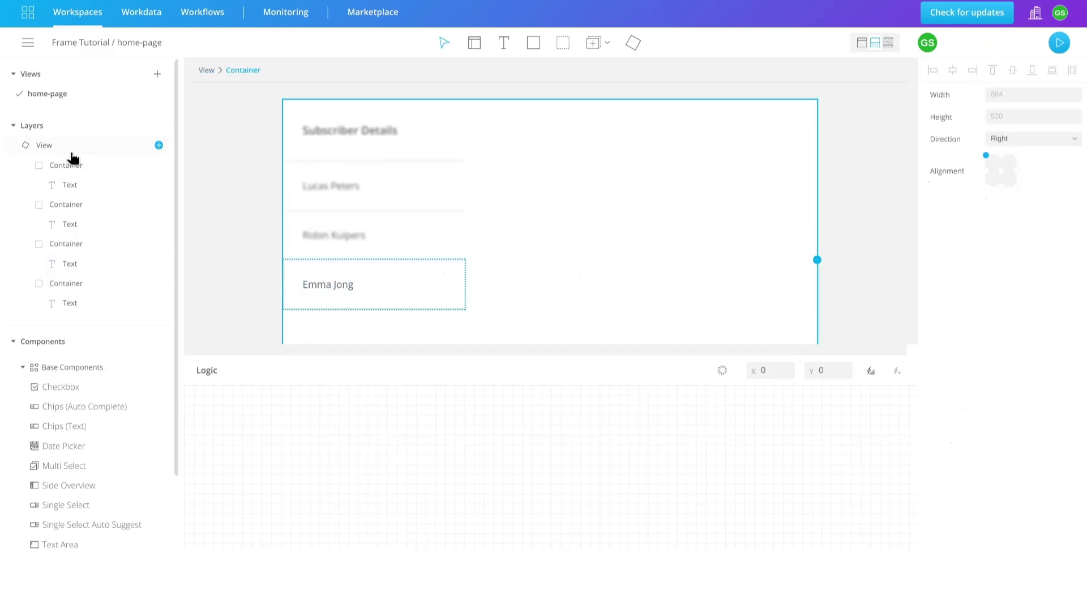
pyautogui.click(535, 47)
pyautogui.moveTo(472, 108); pyautogui.dragTo(473, 329)
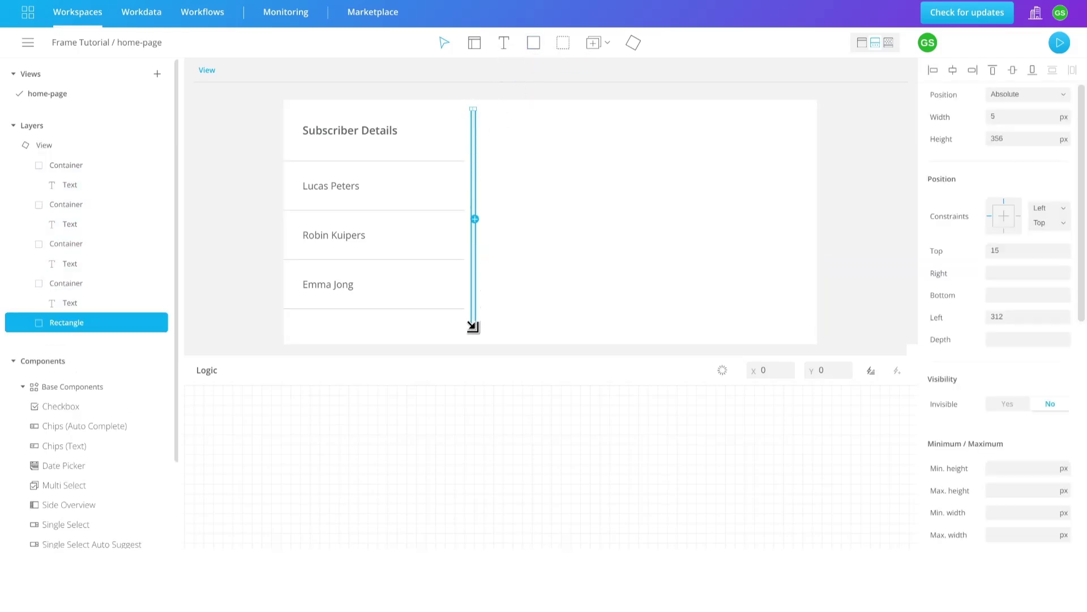
# Set the divider rectangle's width to 1 px and clear its height
pyautogui.click(992, 117)
pyautogui.doubleClick(992, 117)
pyautogui.write('1')
pyautogui.press('Tab')
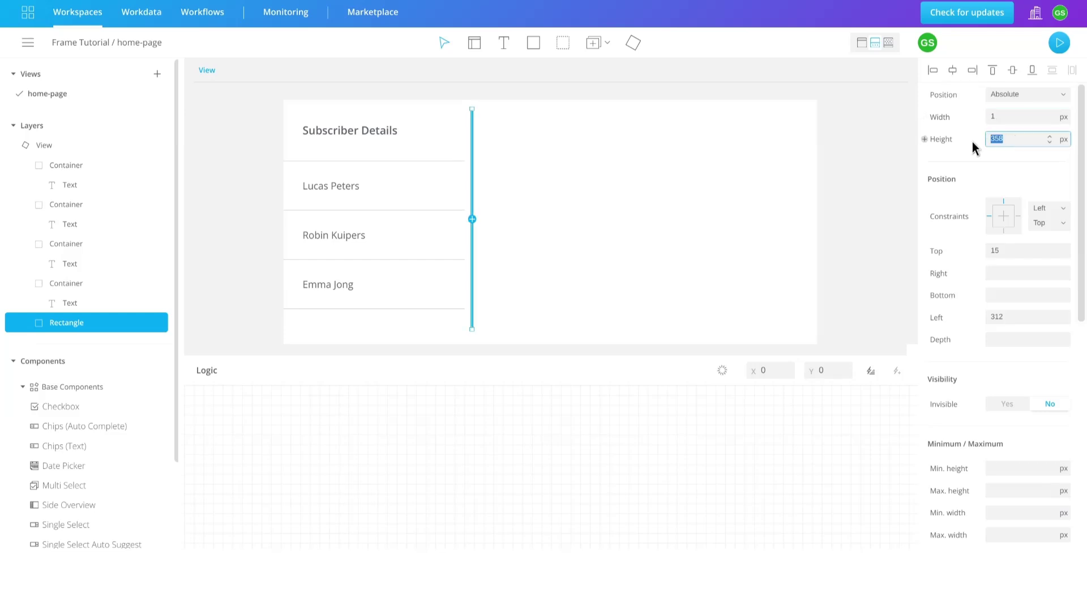
pyautogui.press('BackSpace')
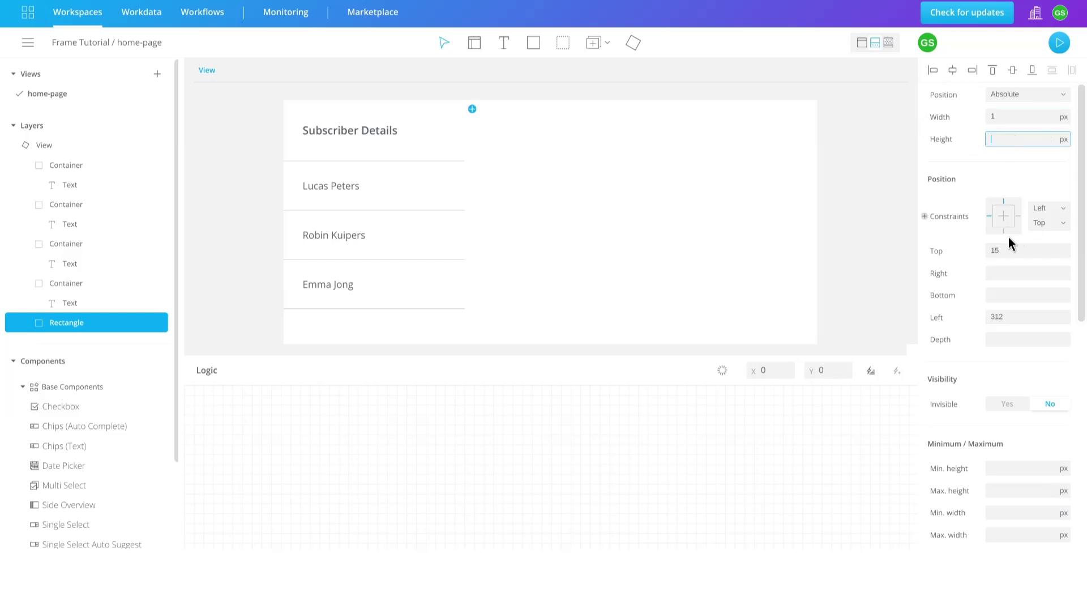
# Constrain the divider rectangle to both top and bottom with offsets of 0, and set its left offset to 300
pyautogui.click(1057, 223)
pyautogui.click(1056, 247)
pyautogui.write('0')
pyautogui.click(1020, 293)
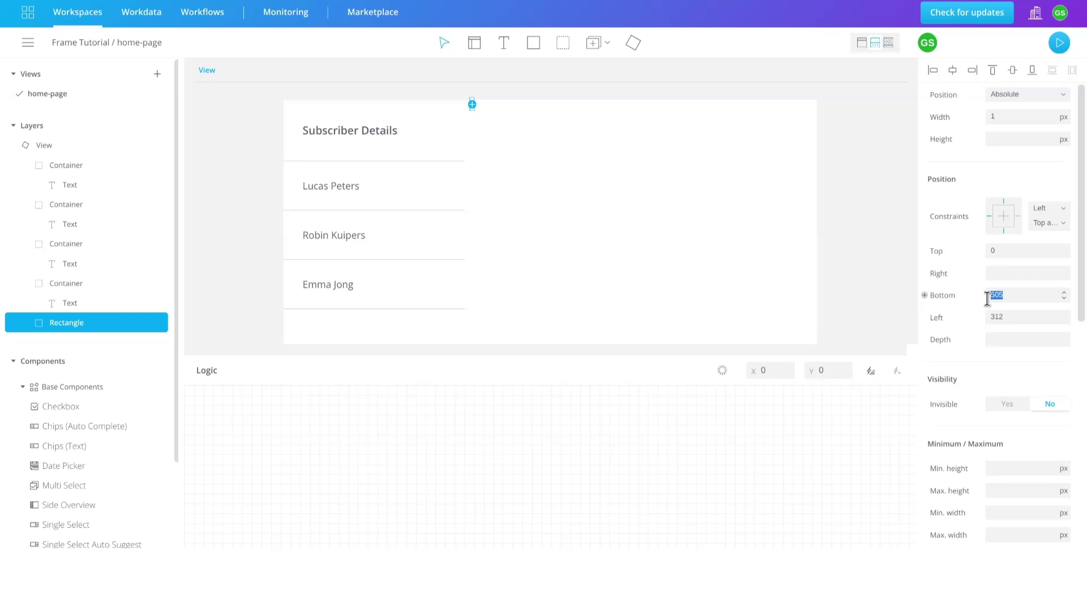
pyautogui.write('0')
pyautogui.press('Tab')
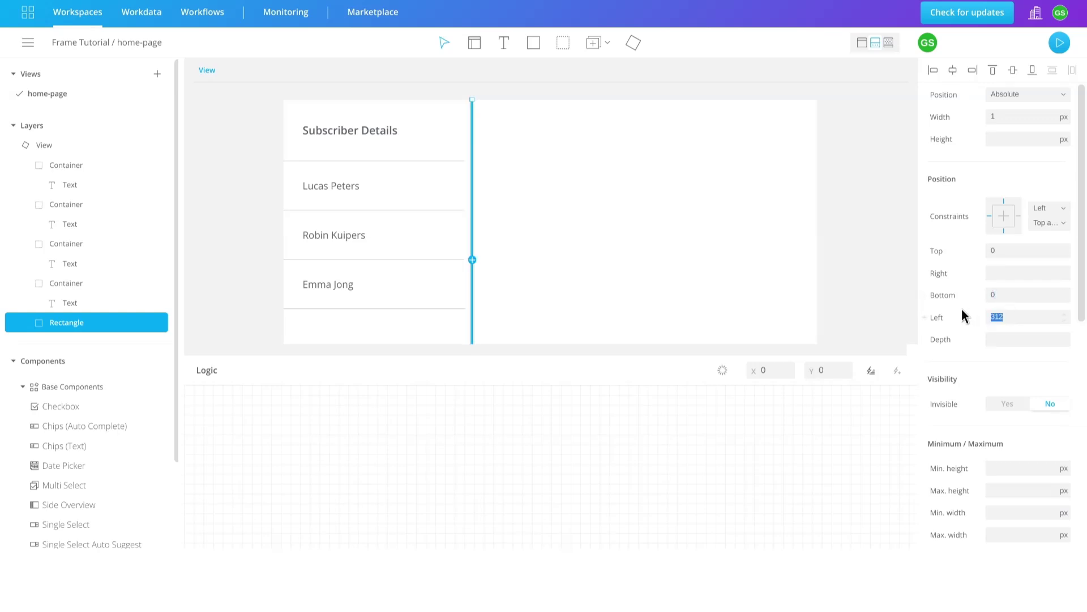
pyautogui.write('300')
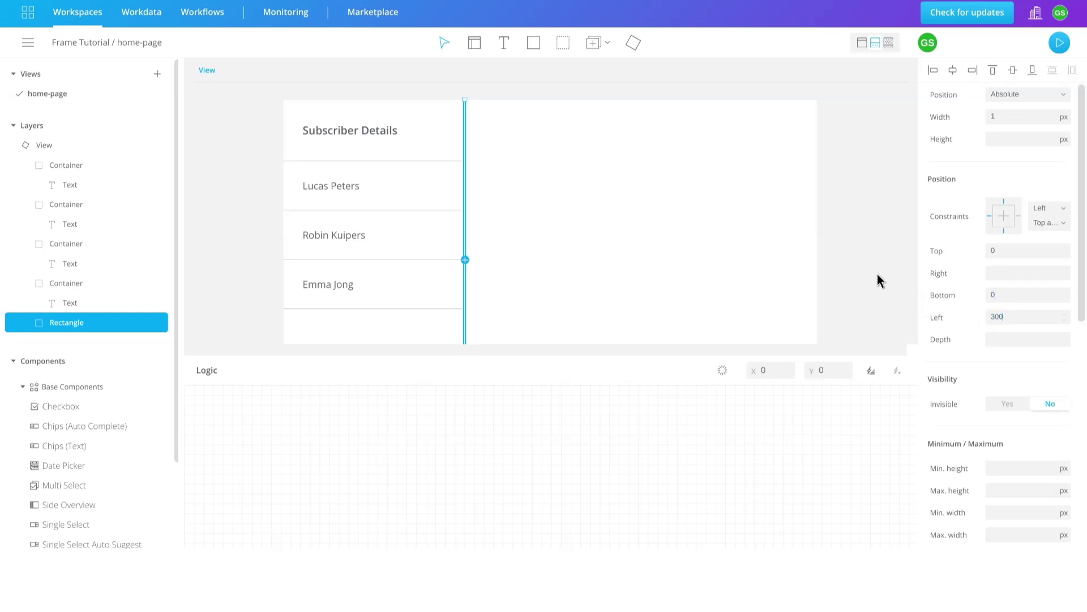
# Give the divider rectangle the Pbx-text-30 background colour
pyautogui.scroll(-6, 987, 309)
pyautogui.click(989, 231)
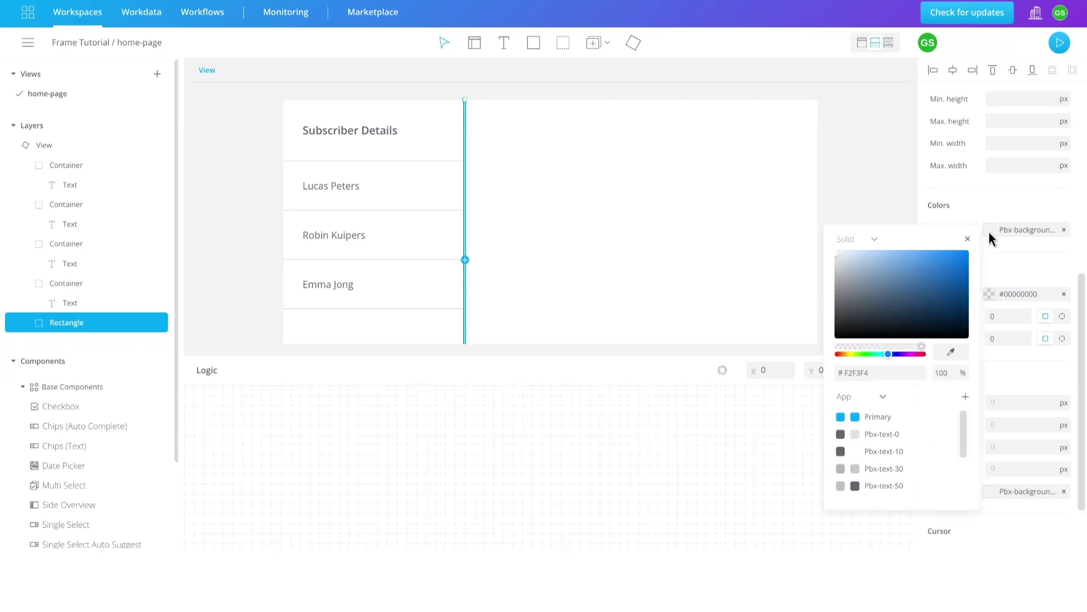
pyautogui.click(841, 468)
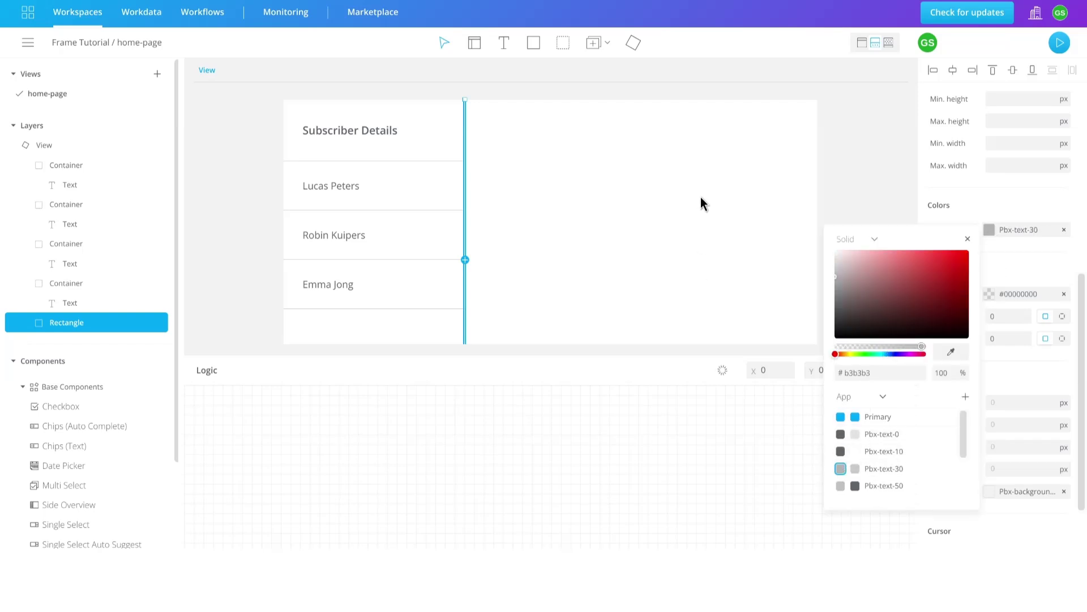
pyautogui.click(833, 149)
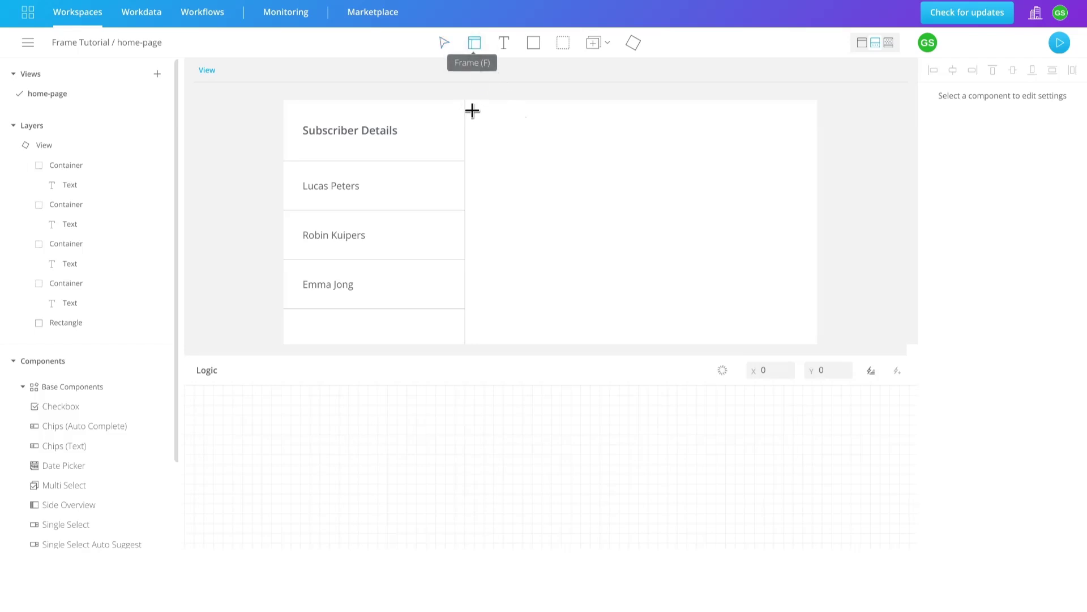
# Draw a frame about 568 by 370 px in the empty area beside the divider, set its width to 100% and clear its height
pyautogui.moveTo(473, 107); pyautogui.dragTo(816, 335)
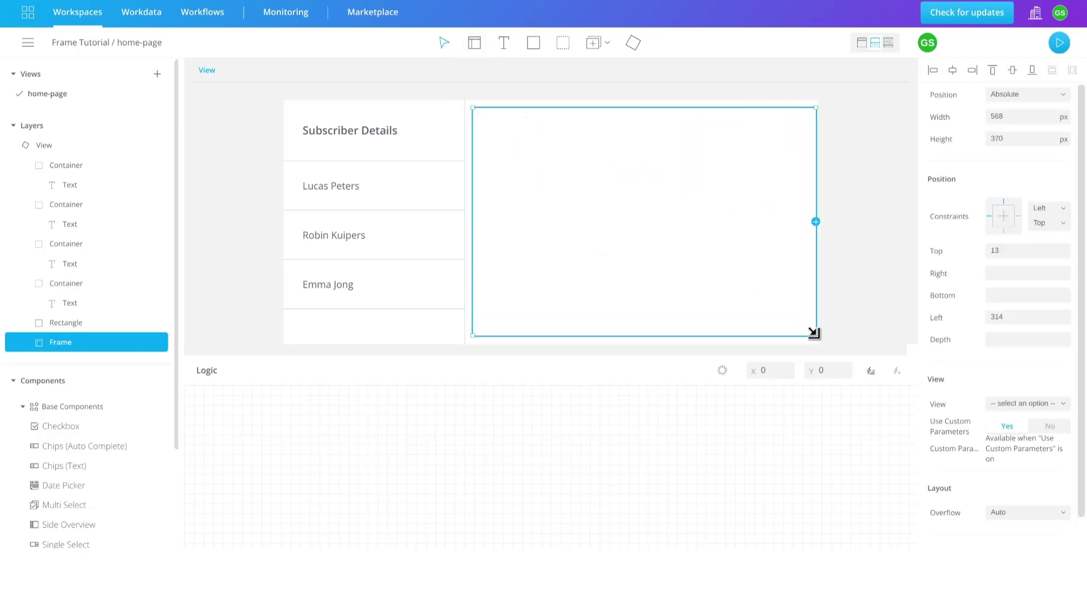
pyautogui.click(1065, 121)
pyautogui.click(1068, 160)
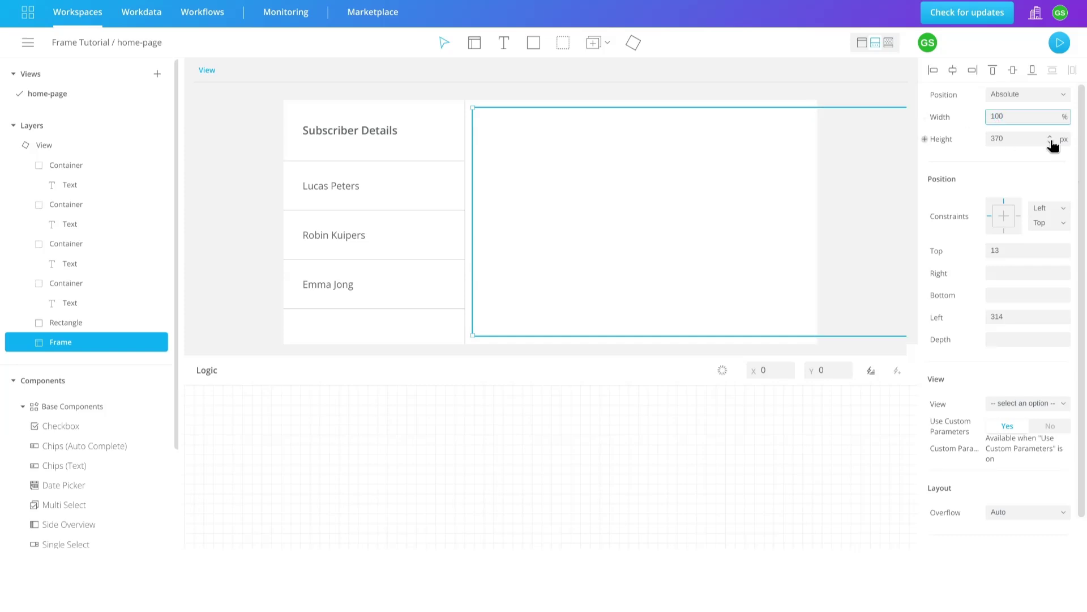
pyautogui.click(1004, 138)
pyautogui.moveTo(1005, 139); pyautogui.dragTo(944, 129)
pyautogui.press('BackSpace')
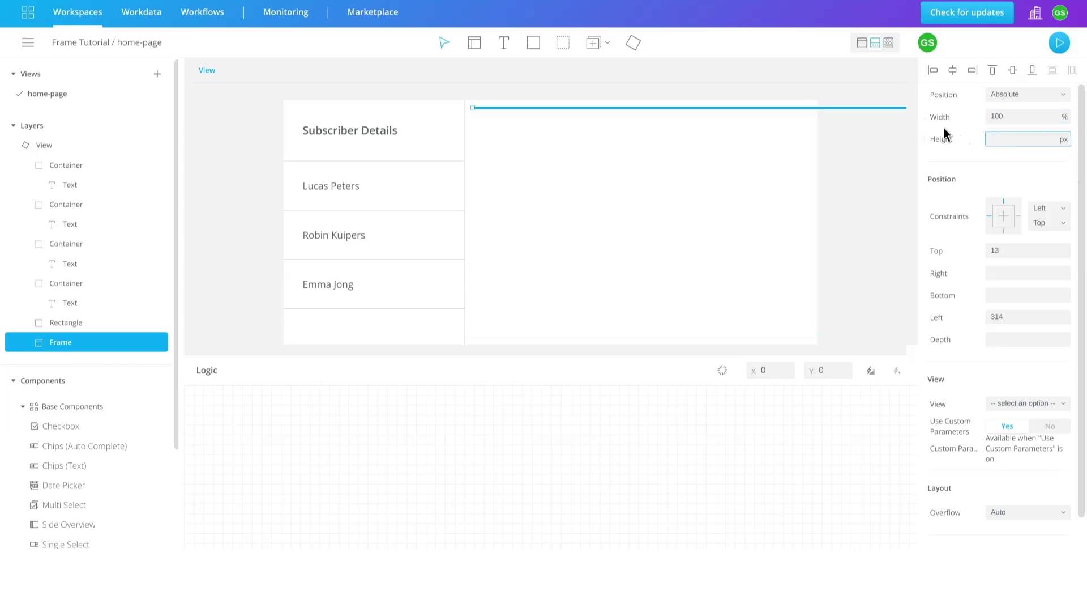
# Constrain the frame to both left and right horizontally and to both top and bottom vertically
pyautogui.click(1051, 210)
pyautogui.click(1051, 236)
pyautogui.click(1051, 223)
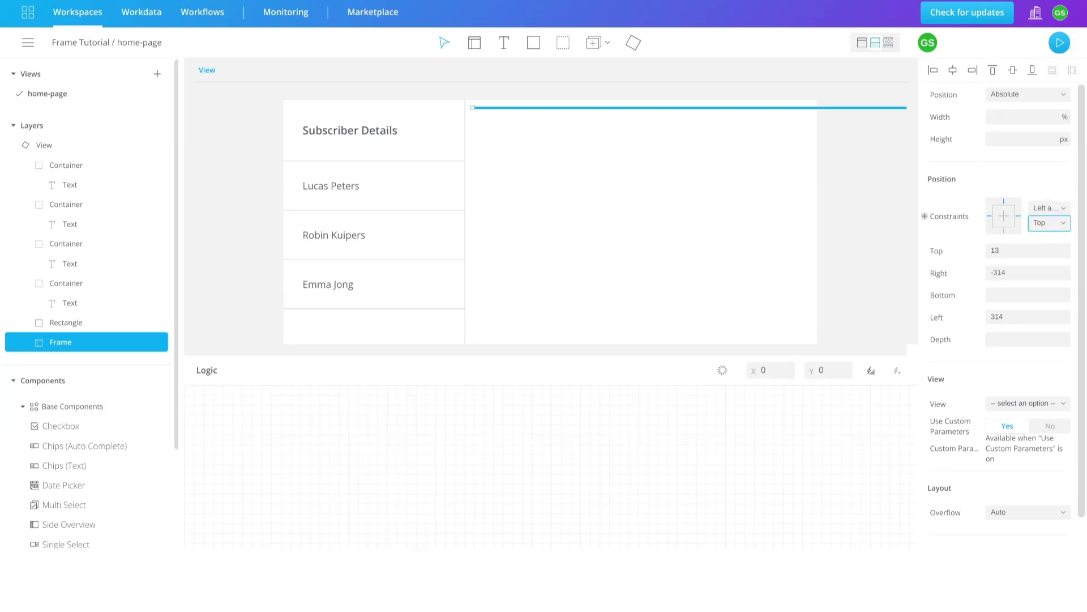
pyautogui.click(1048, 242)
# Set the frame's top, right and bottom offsets to 0 and its left offset to 301
pyautogui.moveTo(1019, 251); pyautogui.dragTo(929, 250)
pyautogui.write('0')
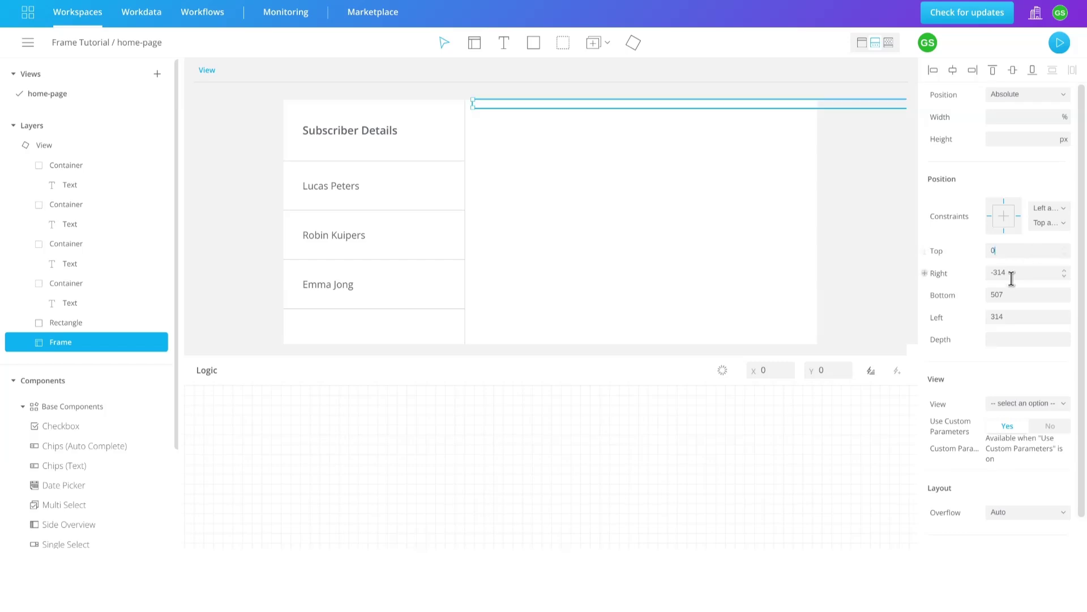
pyautogui.press('Tab')
pyautogui.write('0')
pyautogui.press('Tab')
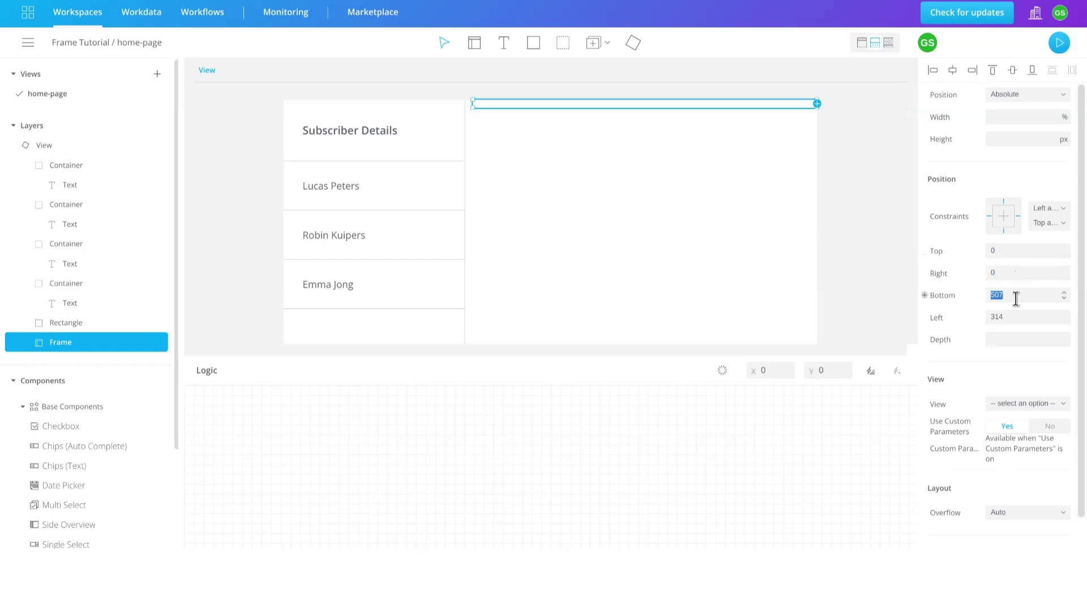
pyautogui.write('0')
pyautogui.press('Tab')
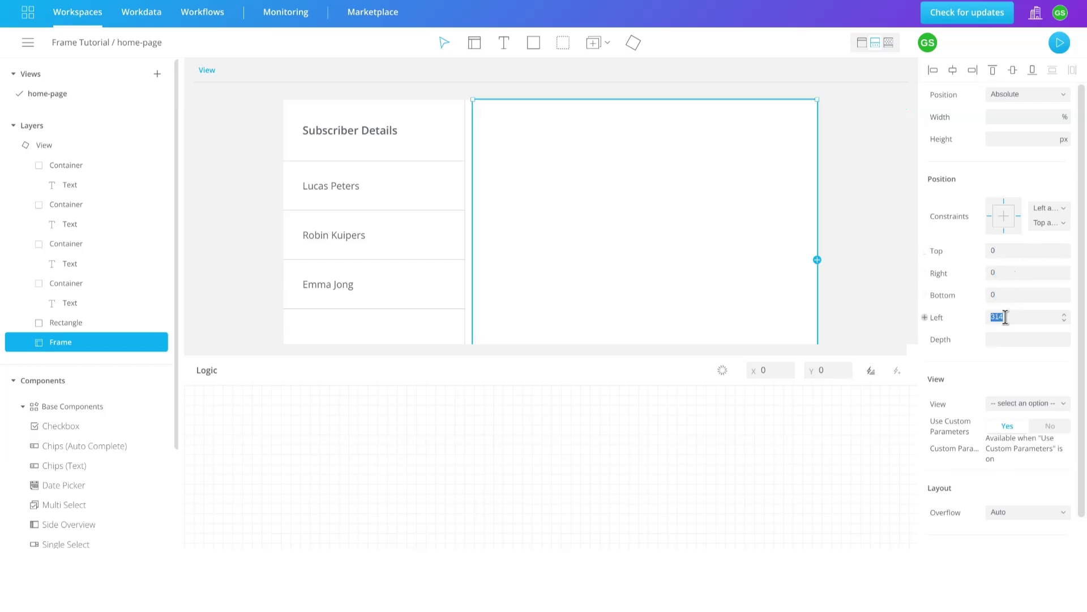
pyautogui.write('30')
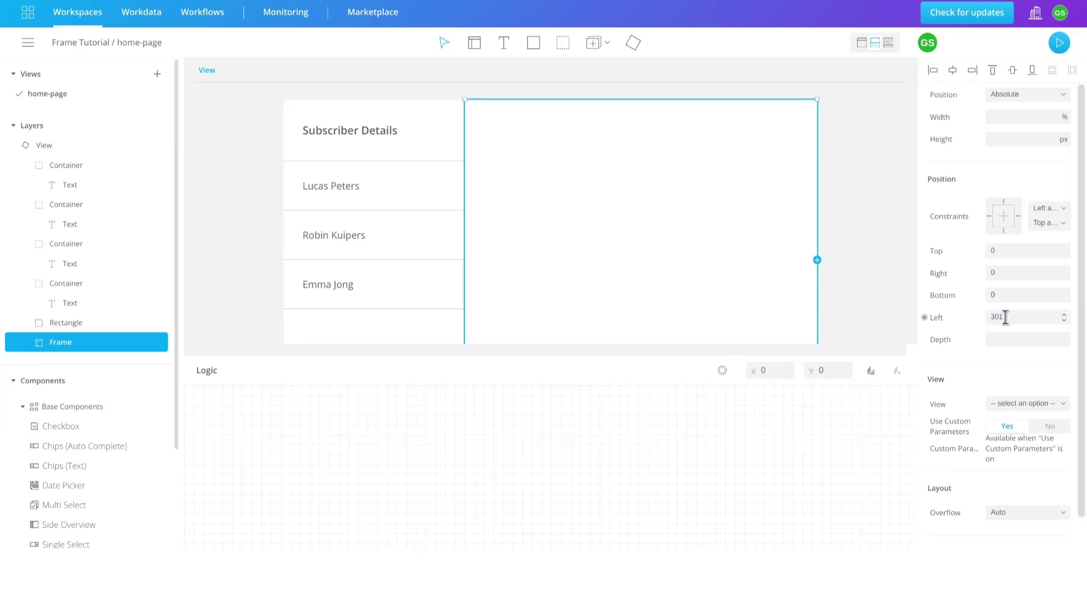
# Rename the frame layer as Main Frame
pyautogui.doubleClick(63, 342)
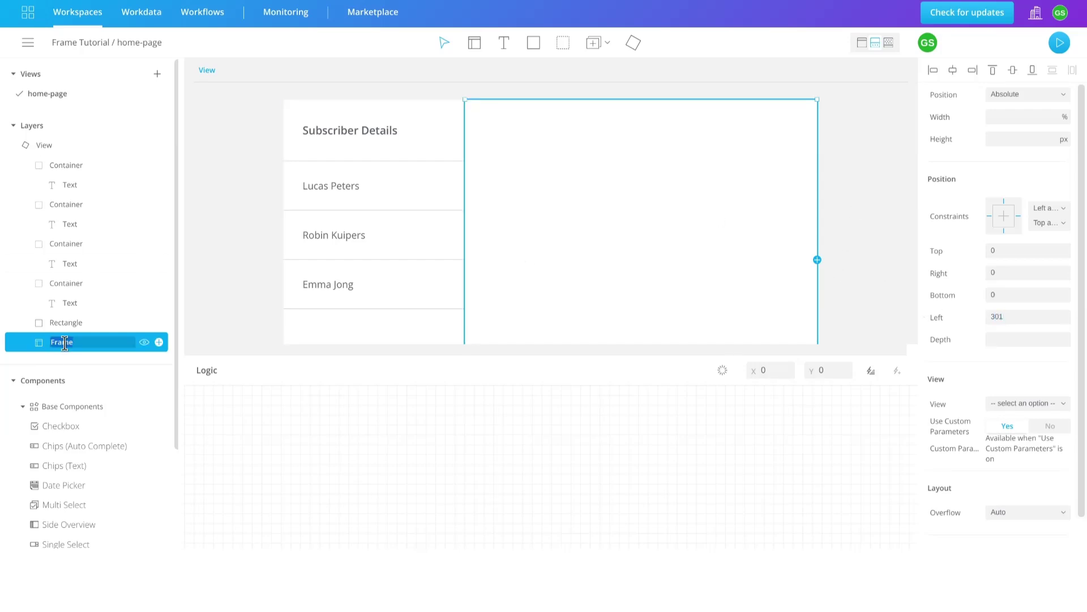
pyautogui.write('Main Frame')
pyautogui.press('Return')
pyautogui.click(214, 238)
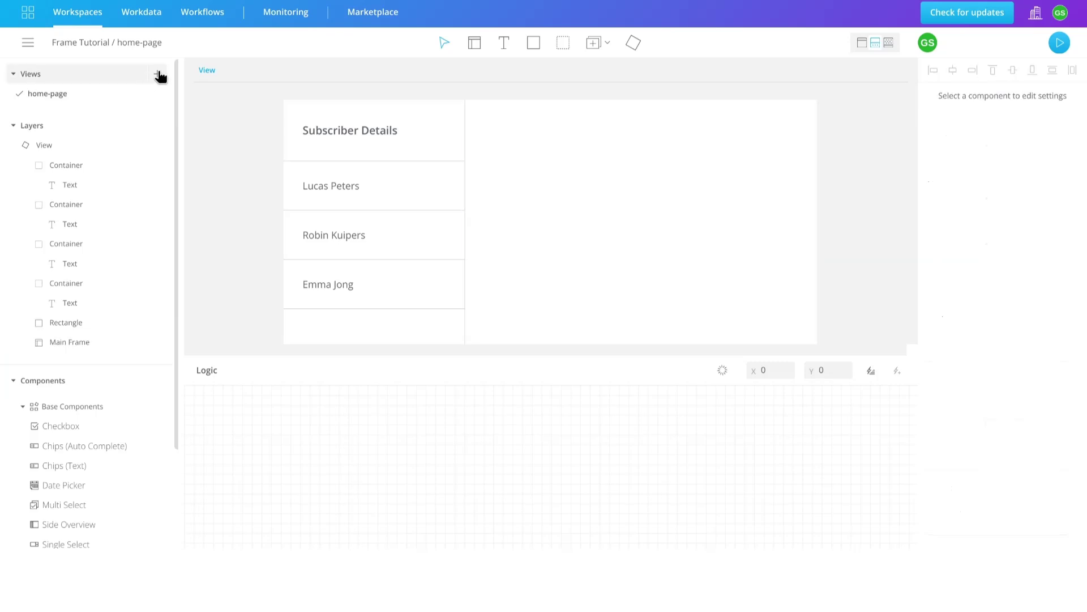
# Create a new view named detail-page and open it
pyautogui.click(159, 76)
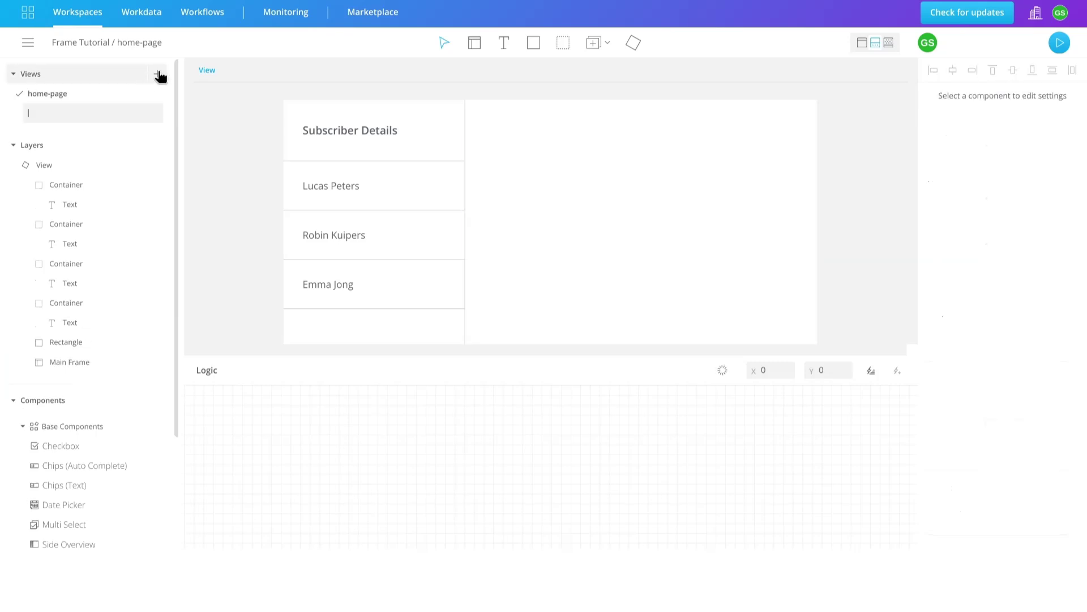
pyautogui.write('detail-page')
pyautogui.press('Return')
pyautogui.click(55, 120)
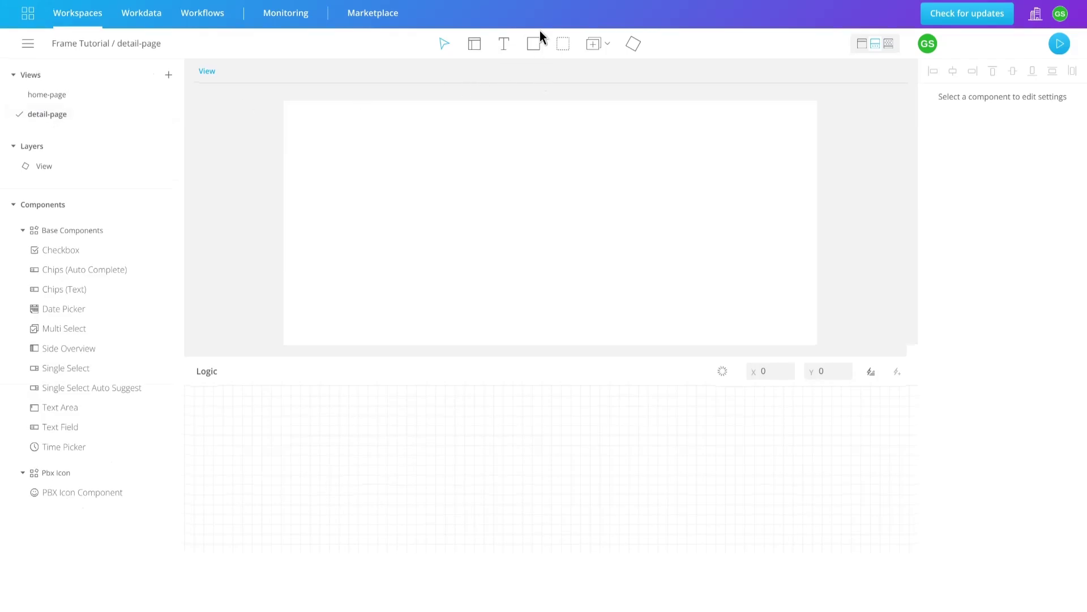
# Draw a rectangle in the detail-page view and clear its width and height
pyautogui.click(534, 44)
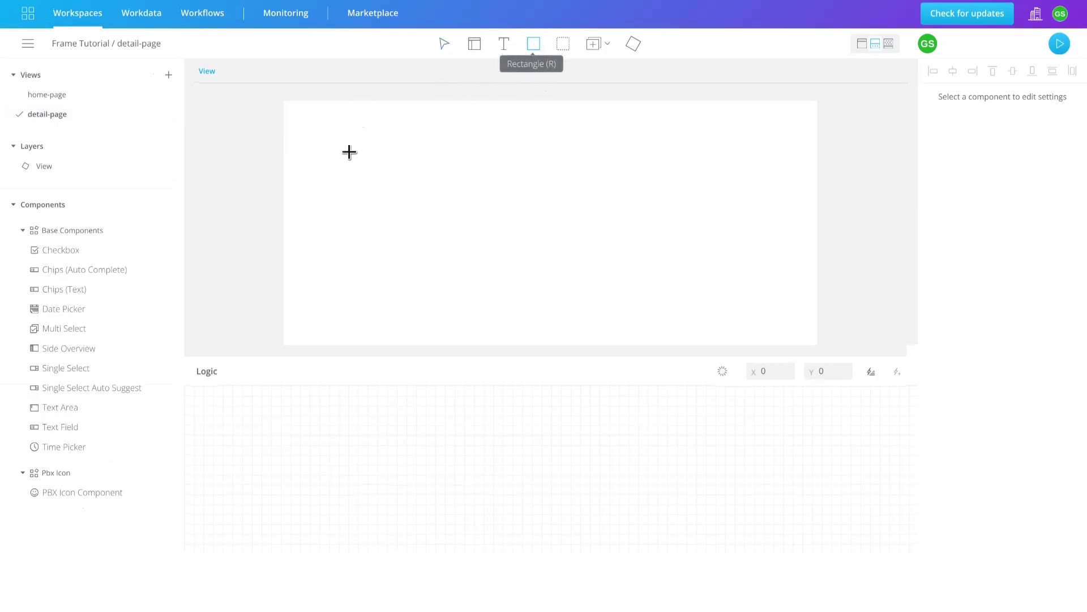
pyautogui.moveTo(324, 127); pyautogui.dragTo(725, 265)
pyautogui.moveTo(1010, 118)
pyautogui.mouseDown()
pyautogui.moveTo(973, 120)
pyautogui.moveTo(947, 144)
pyautogui.moveTo(916, 128)
pyautogui.mouseUp()
pyautogui.press('BackSpace')
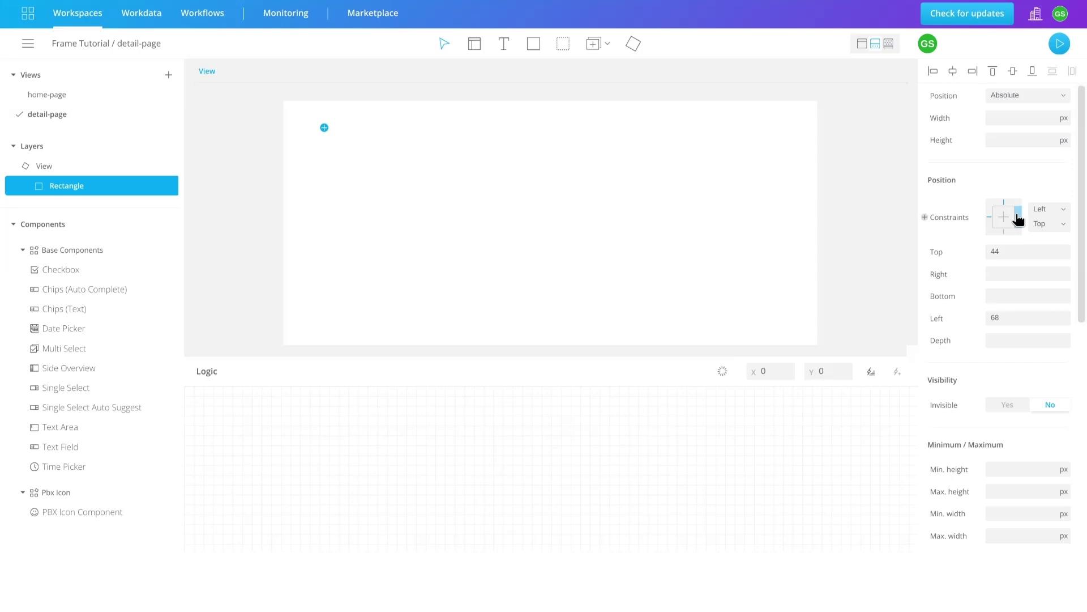
# Constrain the rectangle to all four sides of the view and set every offset to 0
pyautogui.click(1017, 217)
pyautogui.click(1004, 231)
pyautogui.moveTo(1006, 251); pyautogui.dragTo(971, 250)
pyautogui.write('0')
pyautogui.moveTo(1052, 273); pyautogui.dragTo(985, 317)
pyautogui.write('000')
# Change the full-page rectangle's background colour to the very light grey #fafafa
pyautogui.scroll(-8, 1020, 289)
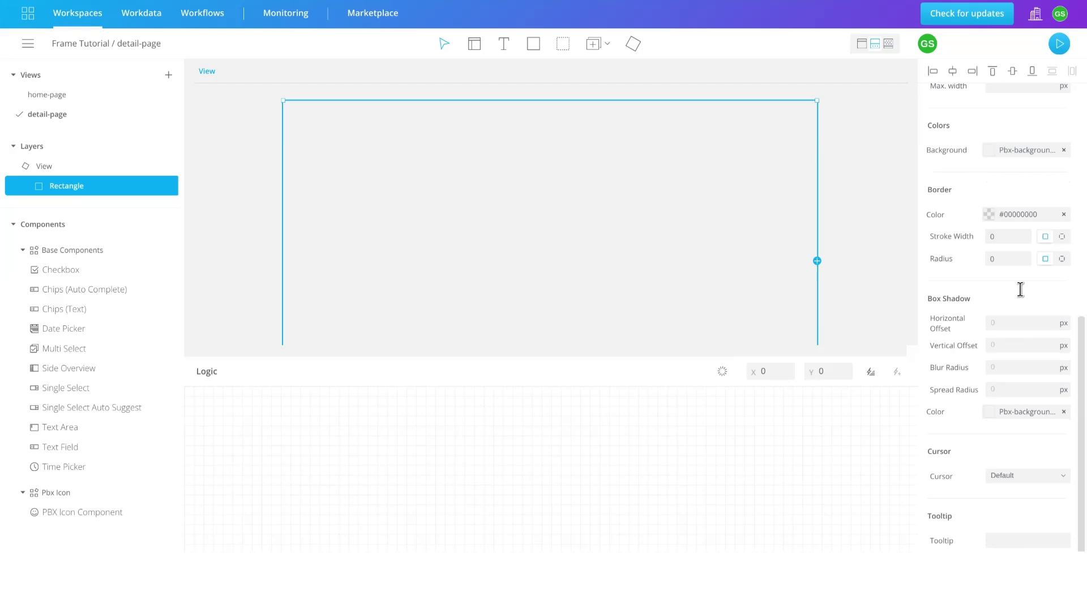
pyautogui.click(993, 149)
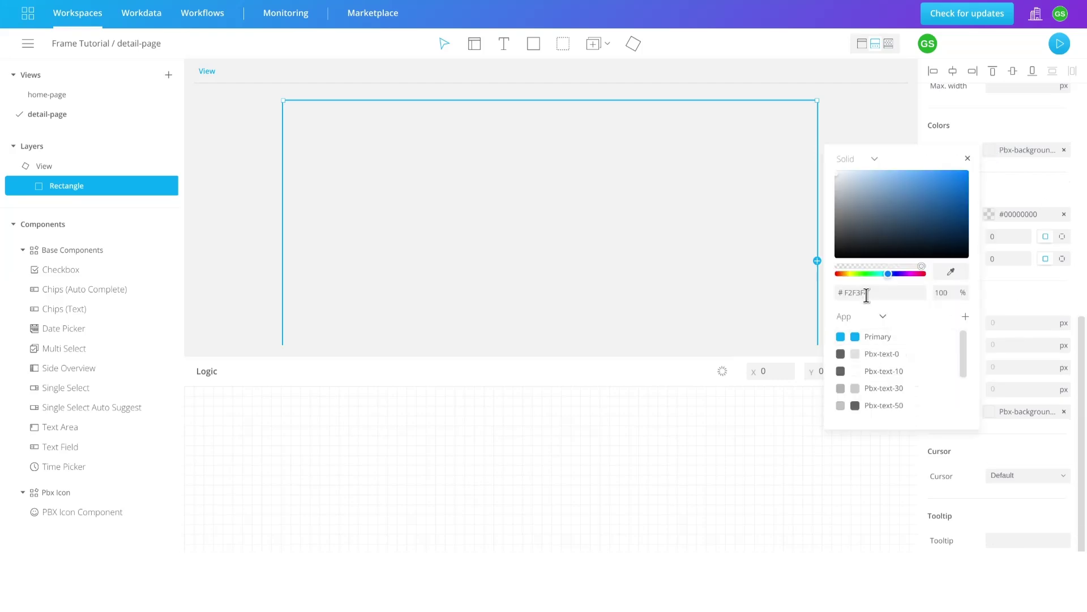
pyautogui.click(835, 177)
pyautogui.click(820, 173)
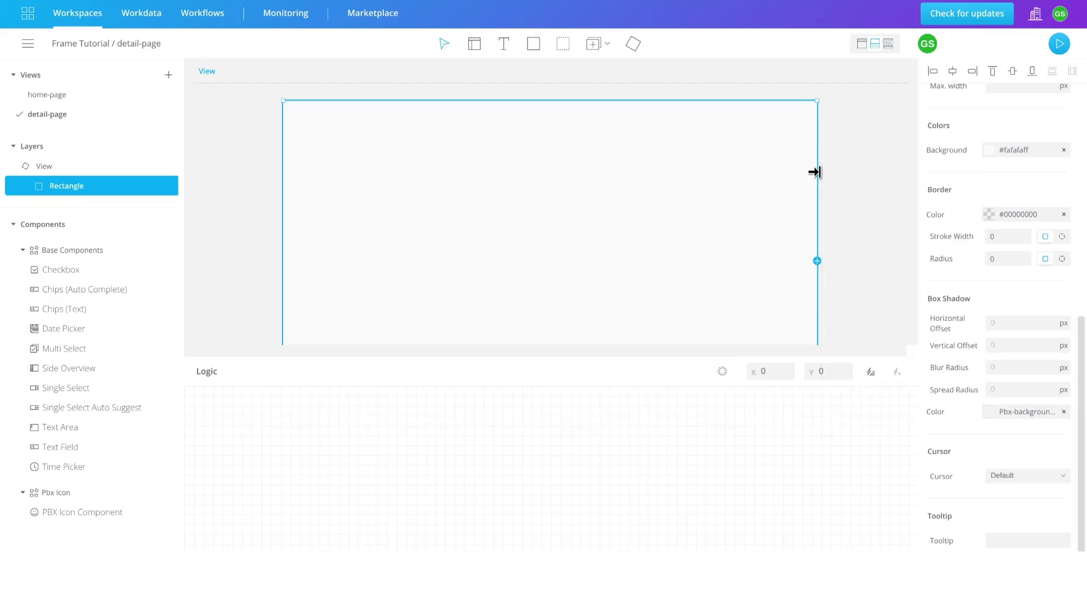
pyautogui.press('Escape')
# Draw a small container, about 5 by 13 px, over the rectangle and clear its width and height
pyautogui.click(571, 47)
pyautogui.moveTo(328, 124); pyautogui.dragTo(331, 132)
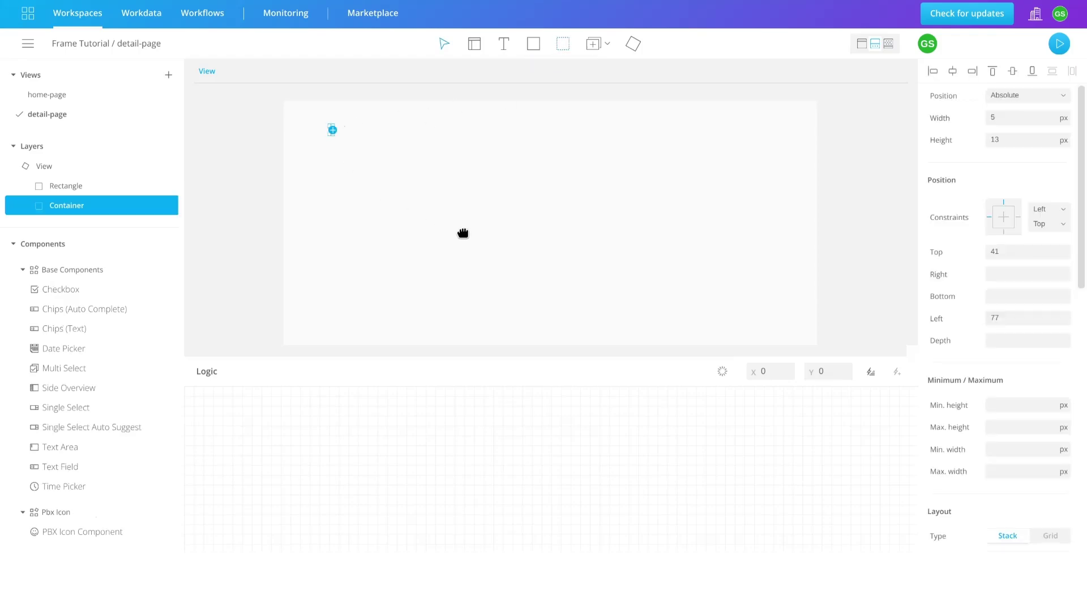
pyautogui.click(983, 116)
pyautogui.click(1013, 138)
pyautogui.doubleClick(1016, 140)
pyautogui.press('BackSpace')
# Constrain the container to all four sides of the view with top, right, bottom and left offsets of 0
pyautogui.click(1018, 217)
pyautogui.click(1004, 231)
pyautogui.doubleClick(996, 251)
pyautogui.press('Return')
pyautogui.doubleClick(1007, 273)
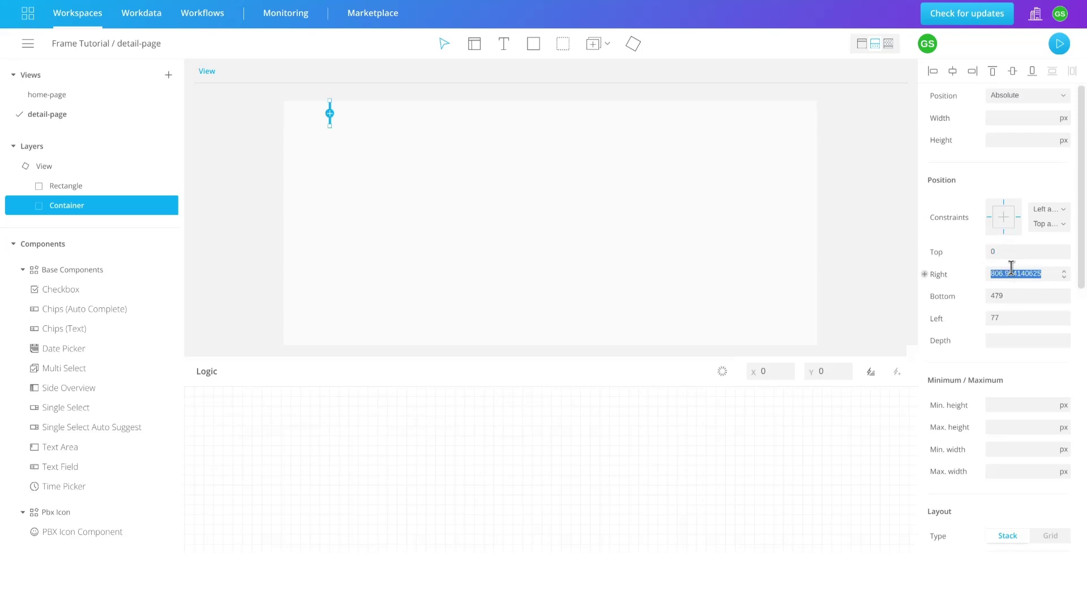
pyautogui.write('0')
pyautogui.doubleClick(995, 295)
pyautogui.write('0')
pyautogui.doubleClick(997, 317)
pyautogui.write('0')
pyautogui.press('Return')
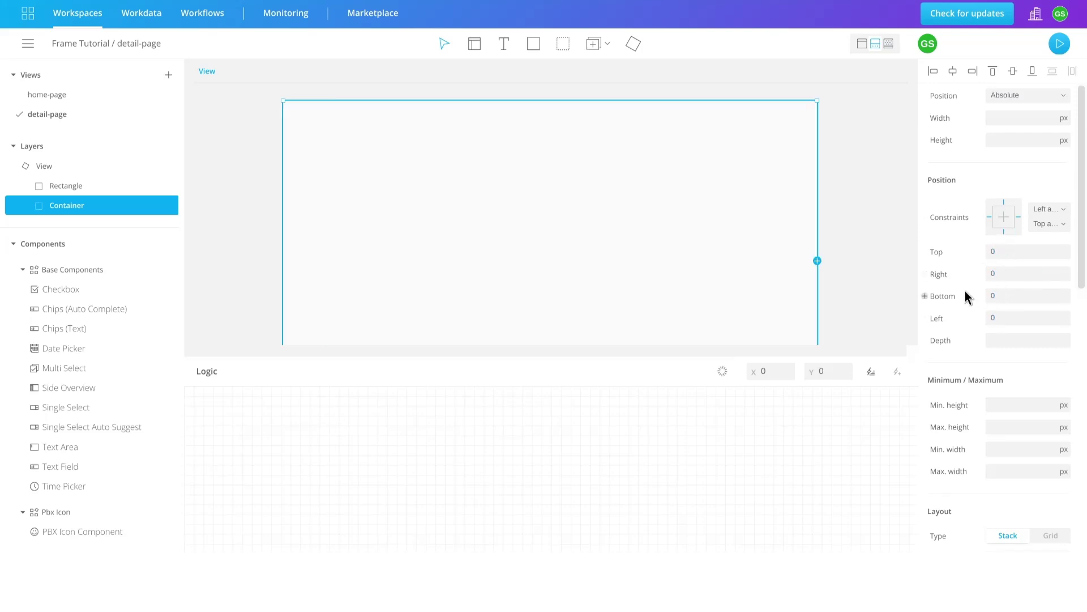
# Configure the container's stack layout with direction Bottom, padding 48 and 32 px of vertical space between items
pyautogui.scroll(-5, 999, 274)
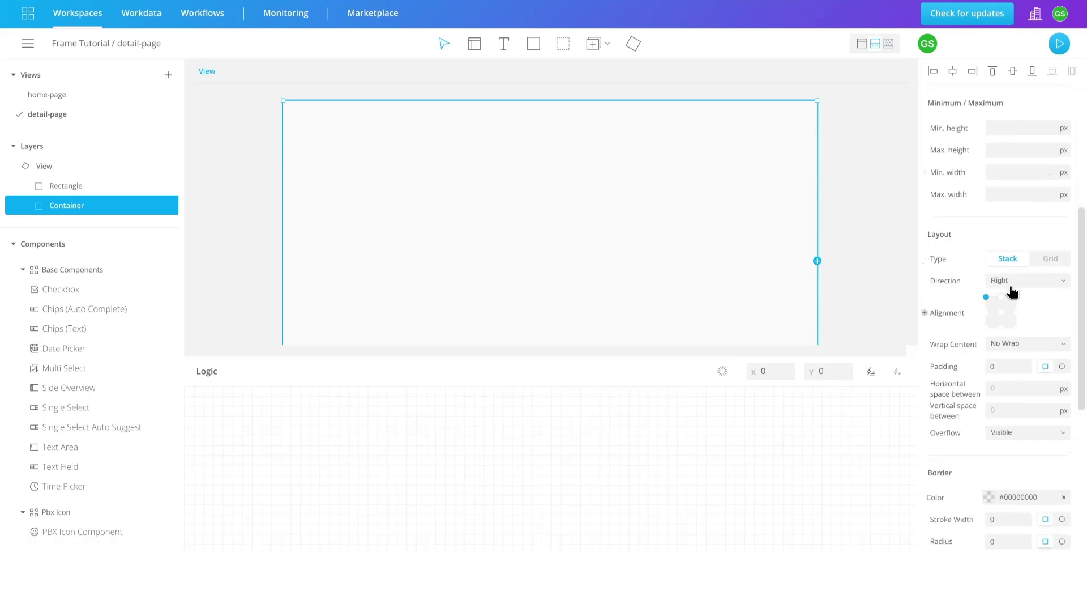
pyautogui.click(1013, 329)
pyautogui.scroll(-2, 1014, 329)
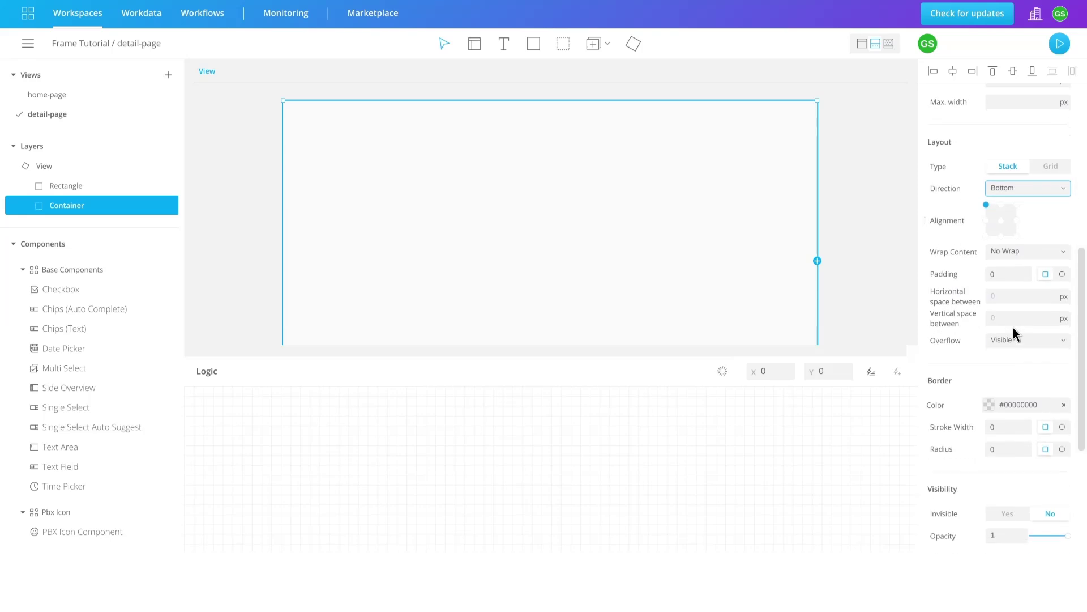
pyautogui.click(1001, 274)
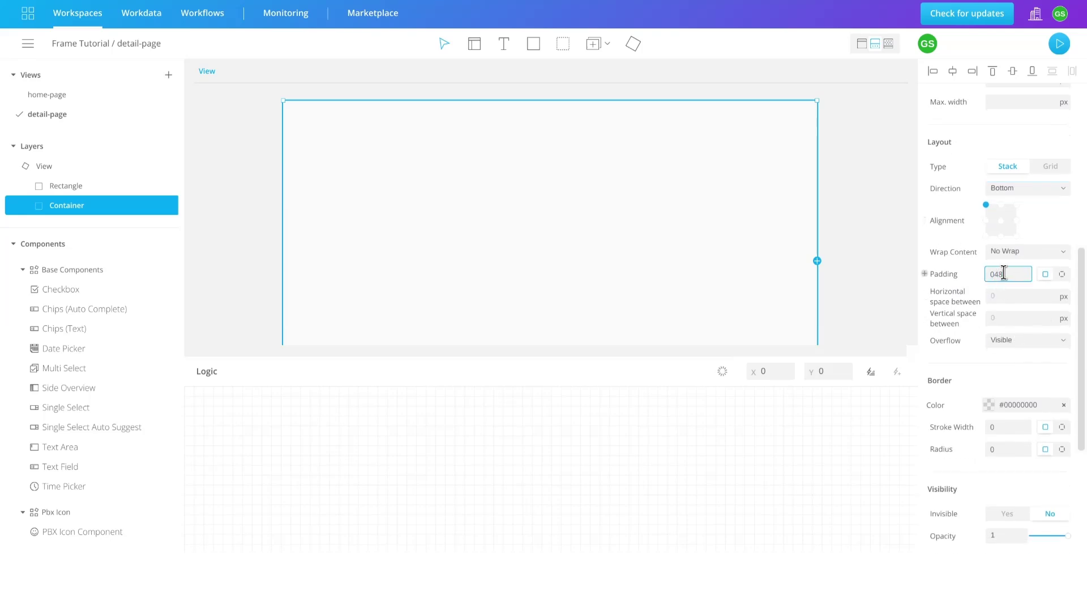
pyautogui.write('48')
pyautogui.click(1007, 316)
pyautogui.click(1050, 315)
pyautogui.click(1050, 315)
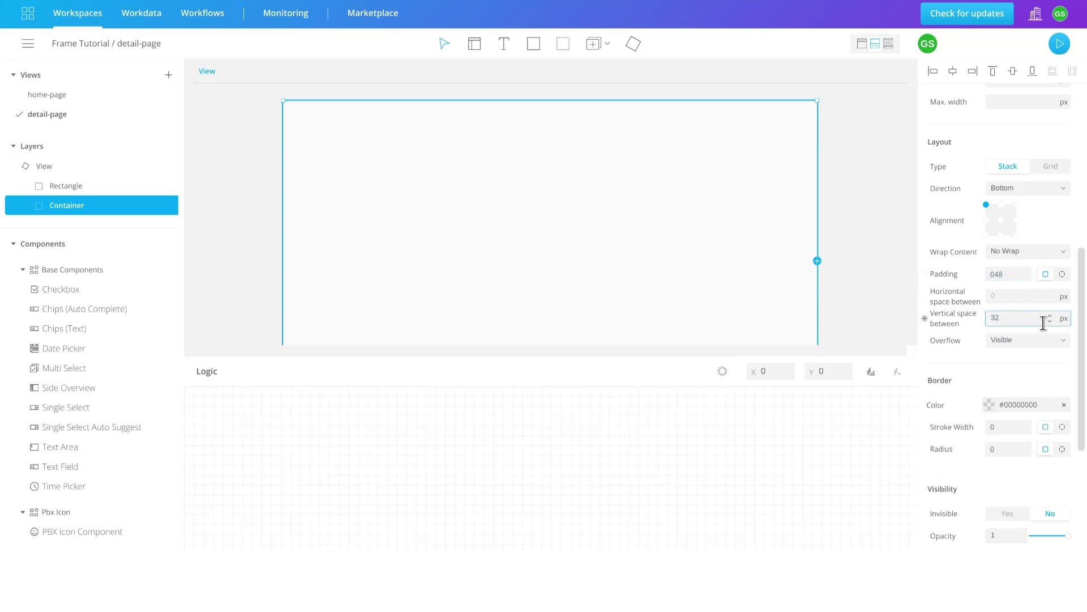
pyautogui.scroll(-4, 1037, 340)
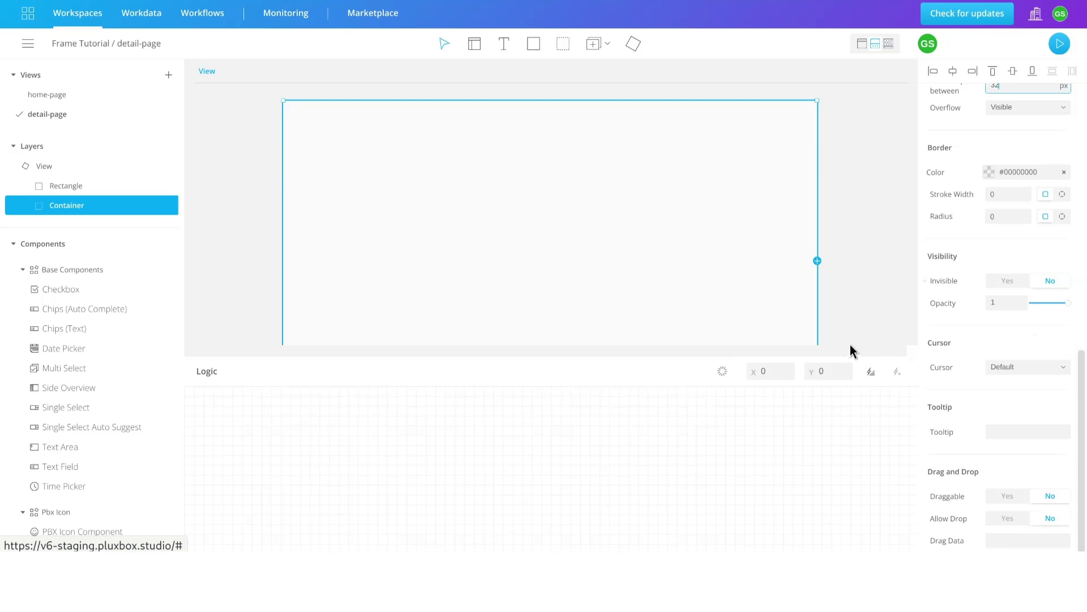
pyautogui.click(228, 246)
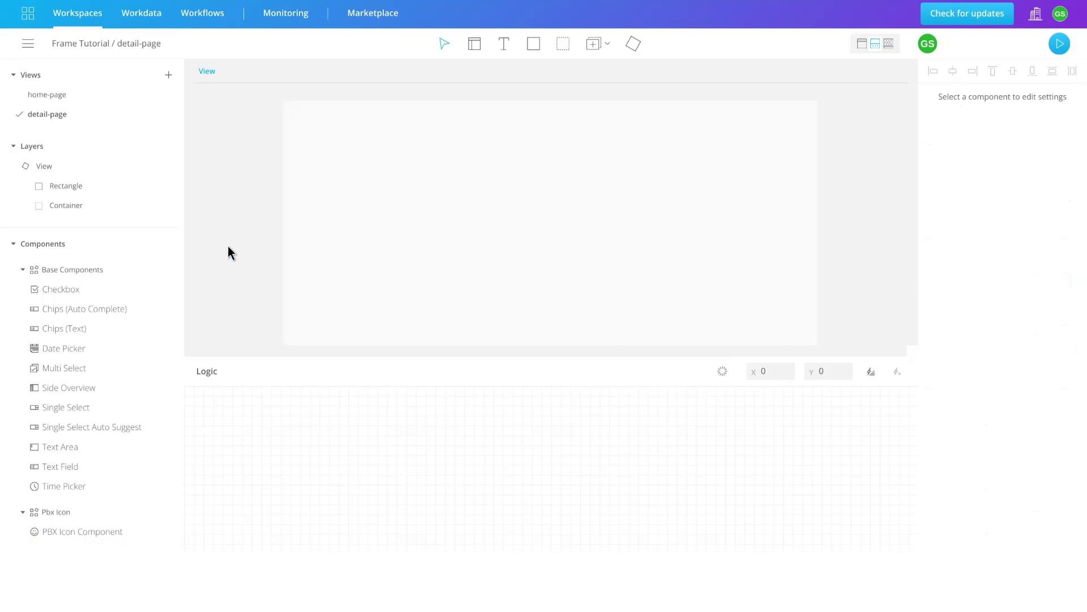
# Add a Text Field component in the middle of the detail-page view and nest it inside the container layer
pyautogui.click(60, 466)
pyautogui.moveTo(348, 172)
pyautogui.mouseDown()
pyautogui.moveTo(595, 262)
pyautogui.moveTo(733, 248)
pyautogui.mouseUp()
pyautogui.moveTo(67, 233); pyautogui.dragTo(102, 214)
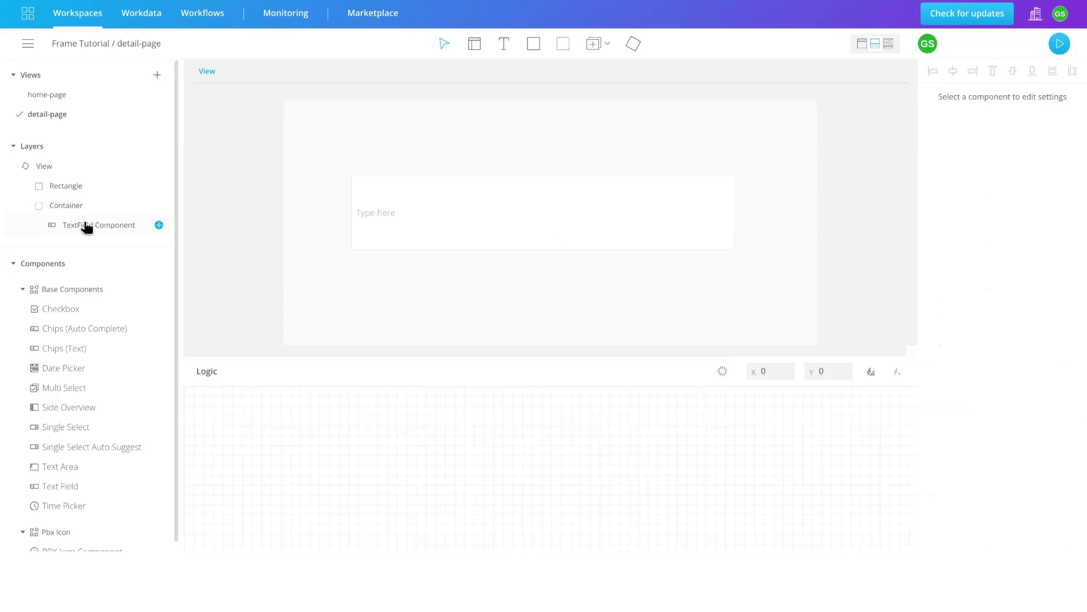
# Give the text field relative positioning, a width of 100%, a height of 80 px, and top and left offsets of 0
pyautogui.click(86, 226)
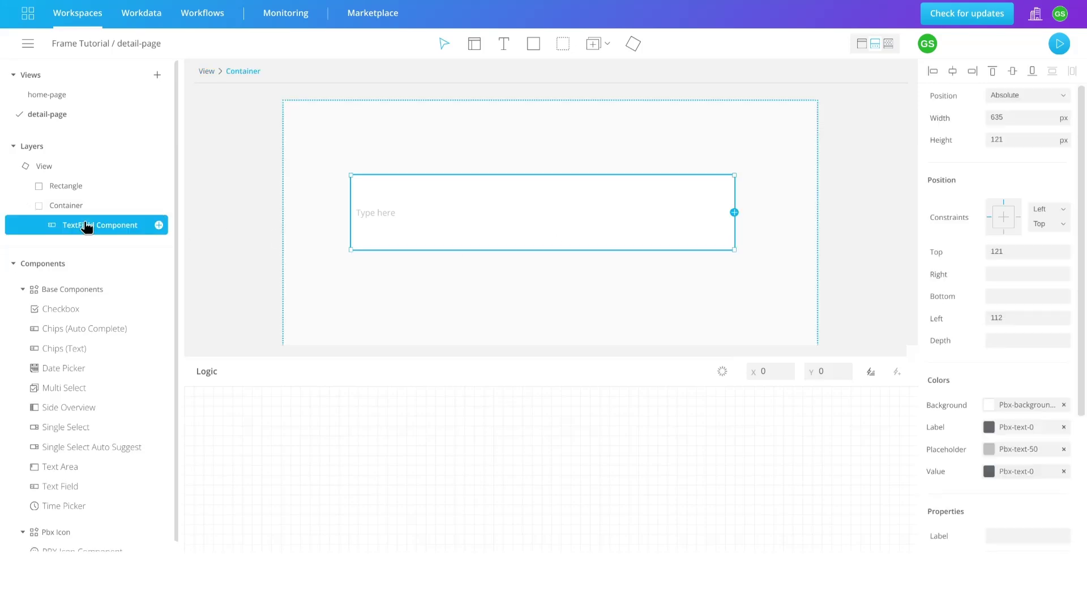
pyautogui.click(1014, 97)
pyautogui.click(1014, 115)
pyautogui.click(1013, 119)
pyautogui.moveTo(1013, 120); pyautogui.dragTo(952, 117)
pyautogui.click(1064, 117)
pyautogui.click(1065, 160)
pyautogui.write('100')
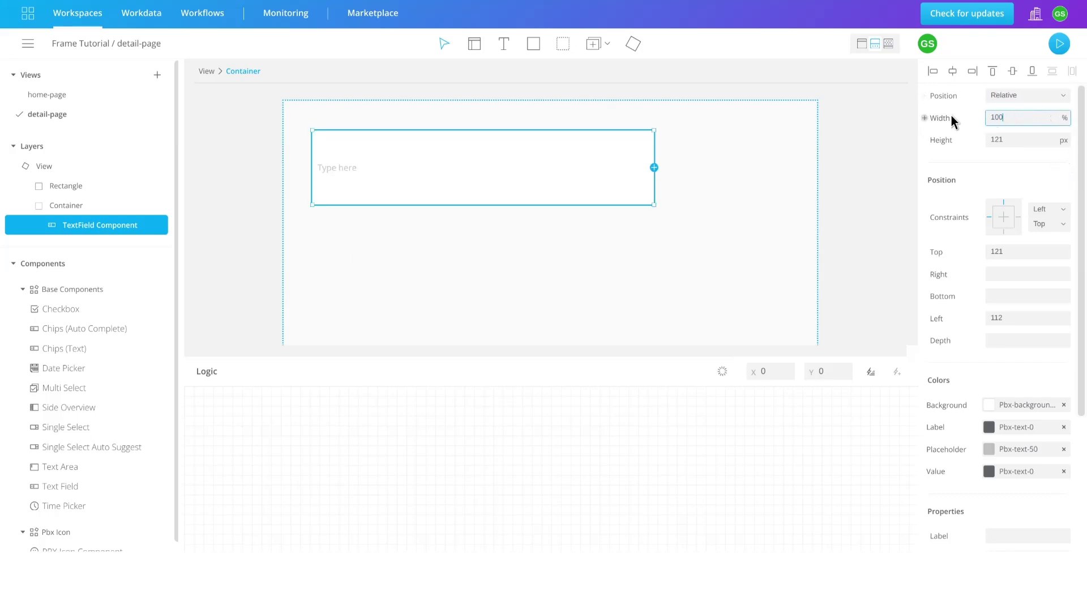
pyautogui.press('Return')
pyautogui.moveTo(1019, 136); pyautogui.dragTo(987, 134)
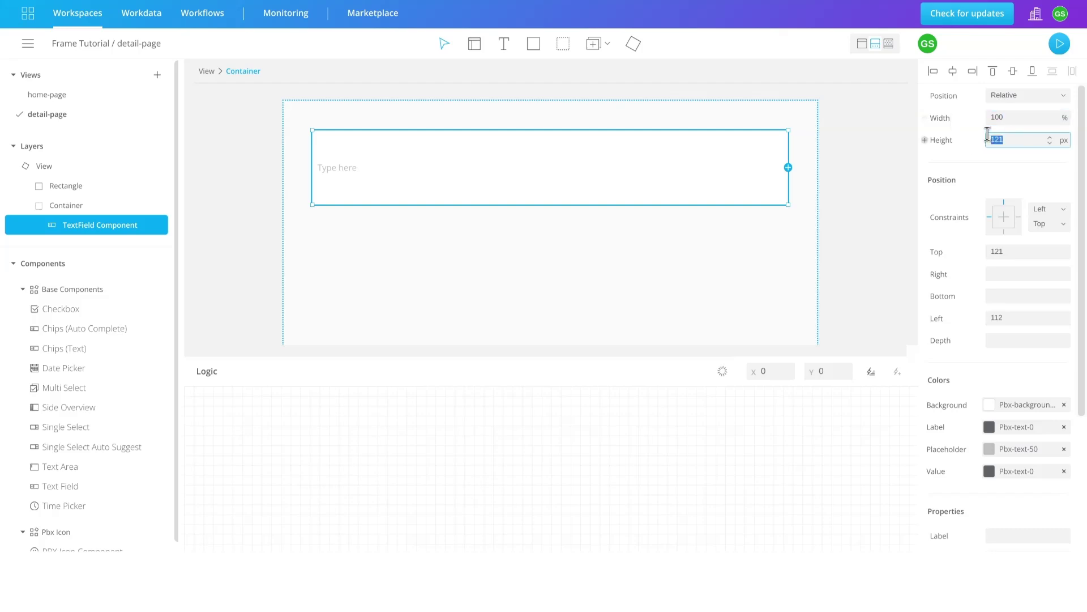
pyautogui.write('80')
pyautogui.press('Return')
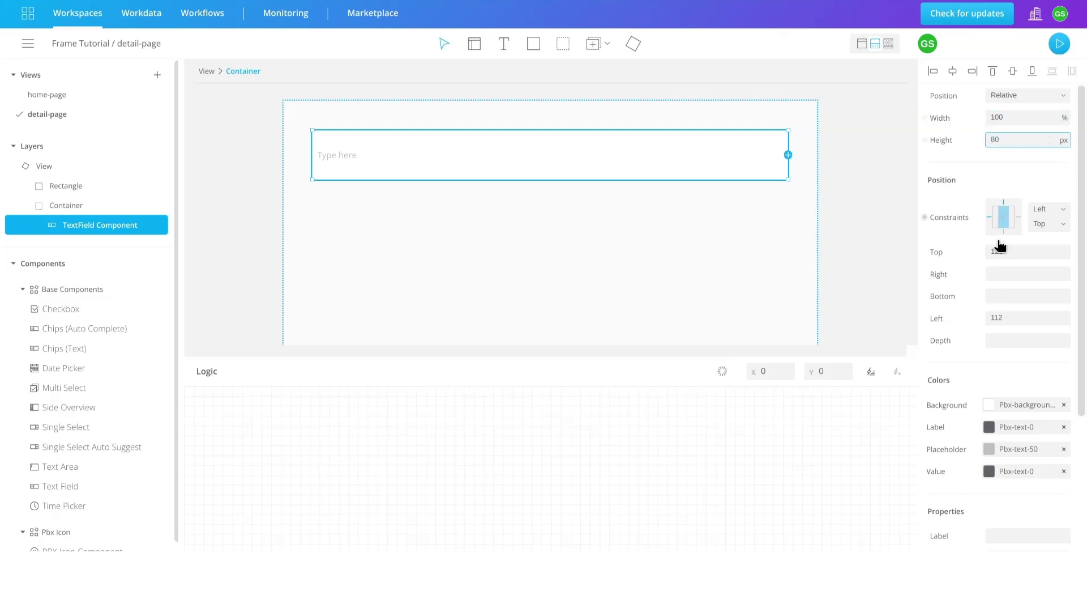
# Set the text field's placeholder color to Pbx-text-10
pyautogui.scroll(-2, 1014, 283)
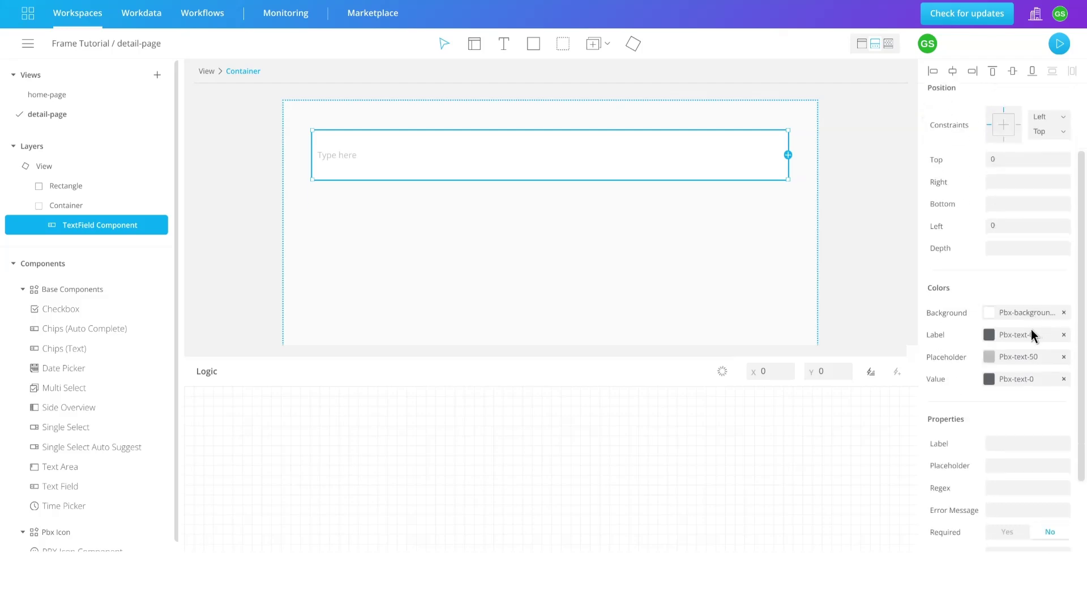
pyautogui.click(991, 359)
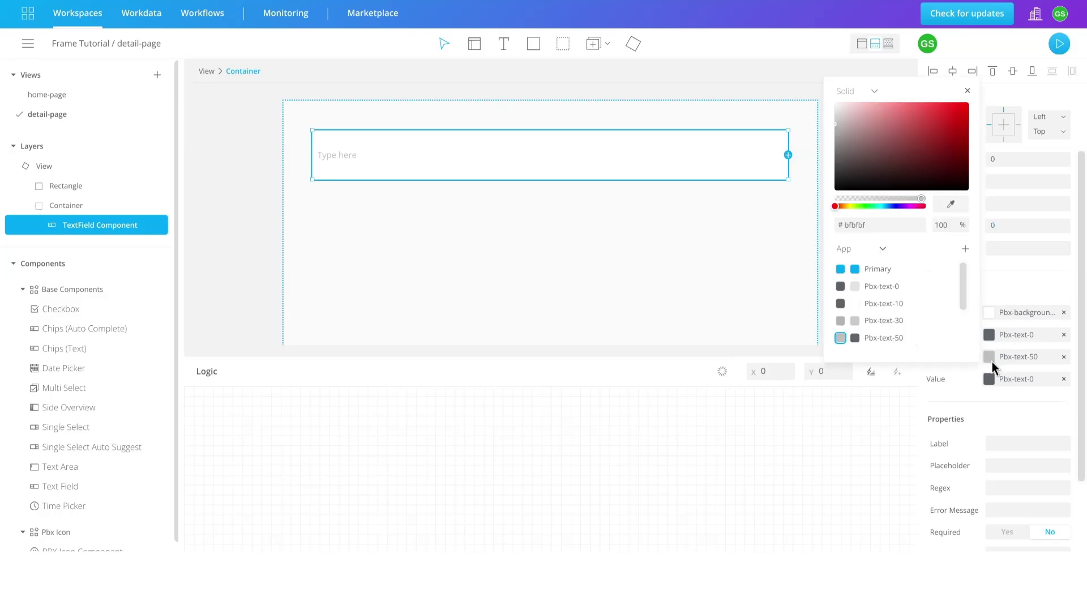
pyautogui.click(841, 306)
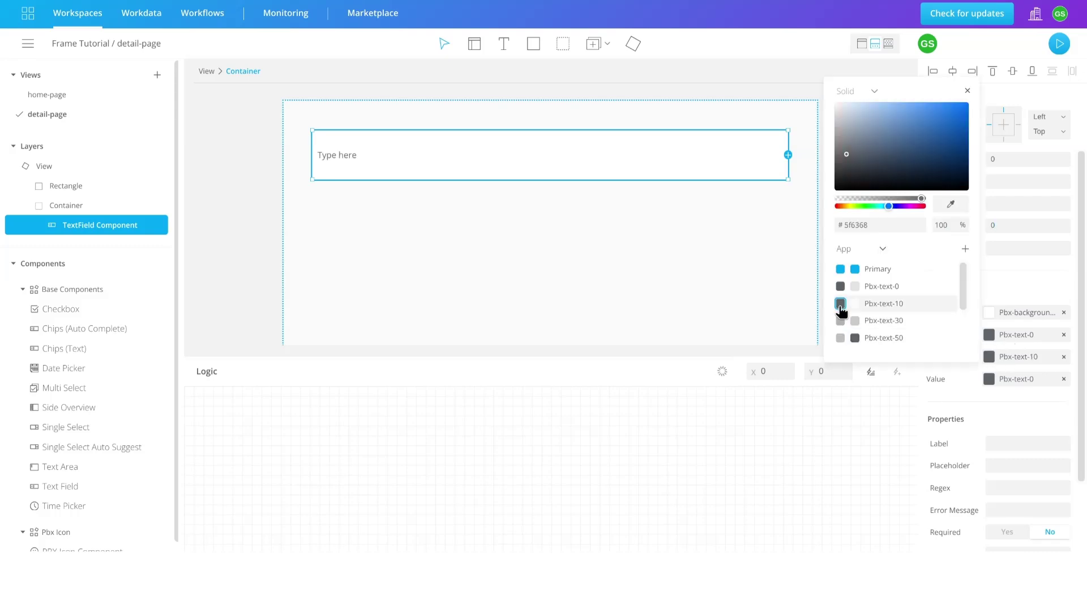
# Label the text field "Full Name" and enter a sample person's full name as its placeholder
pyautogui.scroll(-2, 1025, 426)
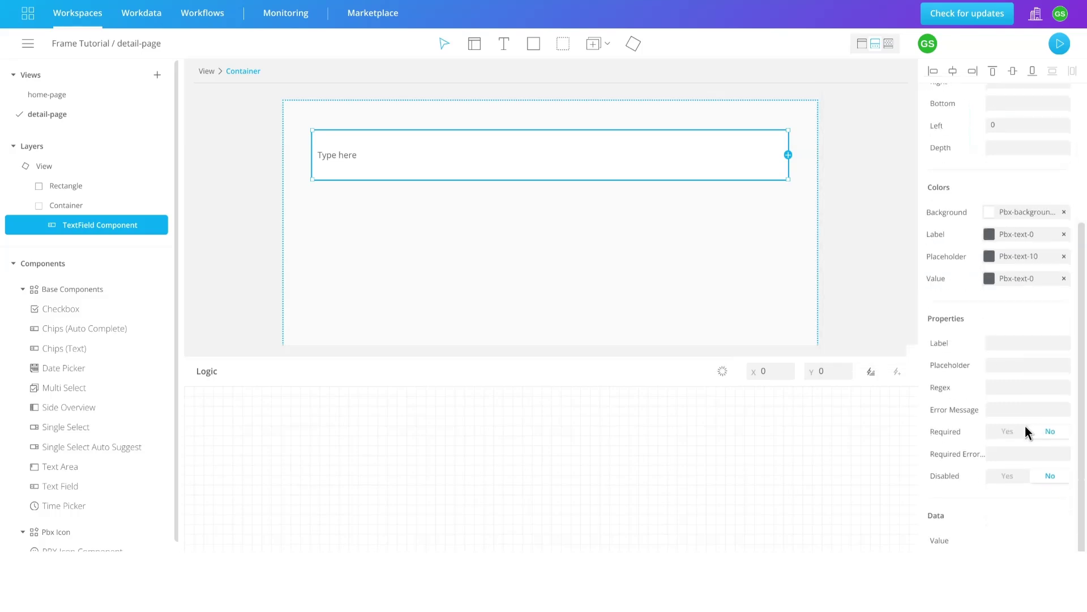
pyautogui.click(1002, 342)
pyautogui.write('Fu')
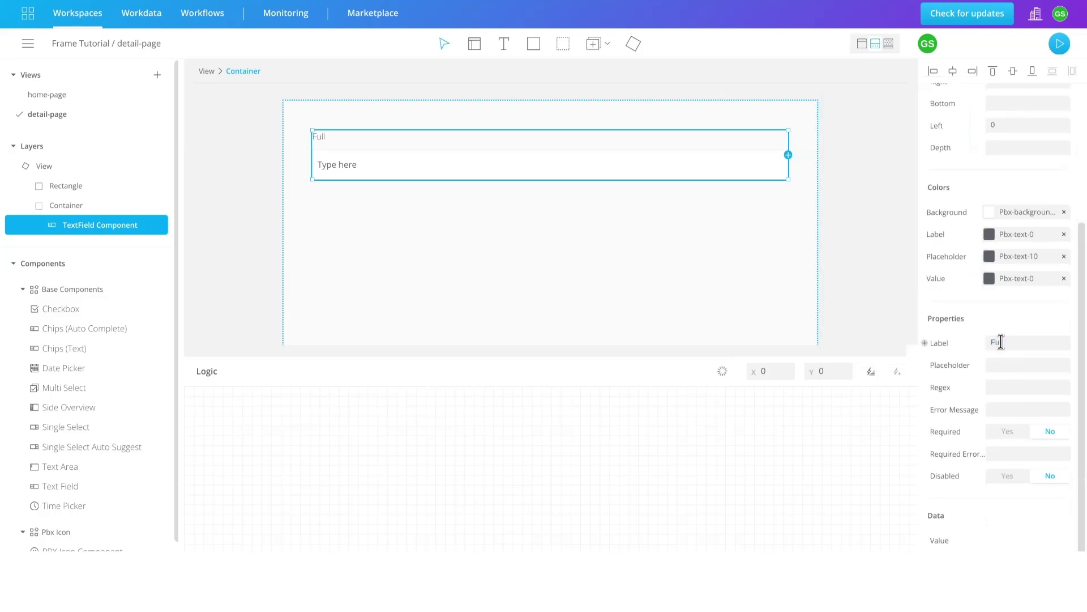
pyautogui.write('ll Name')
pyautogui.click(996, 366)
pyautogui.write('Lucas Pters')
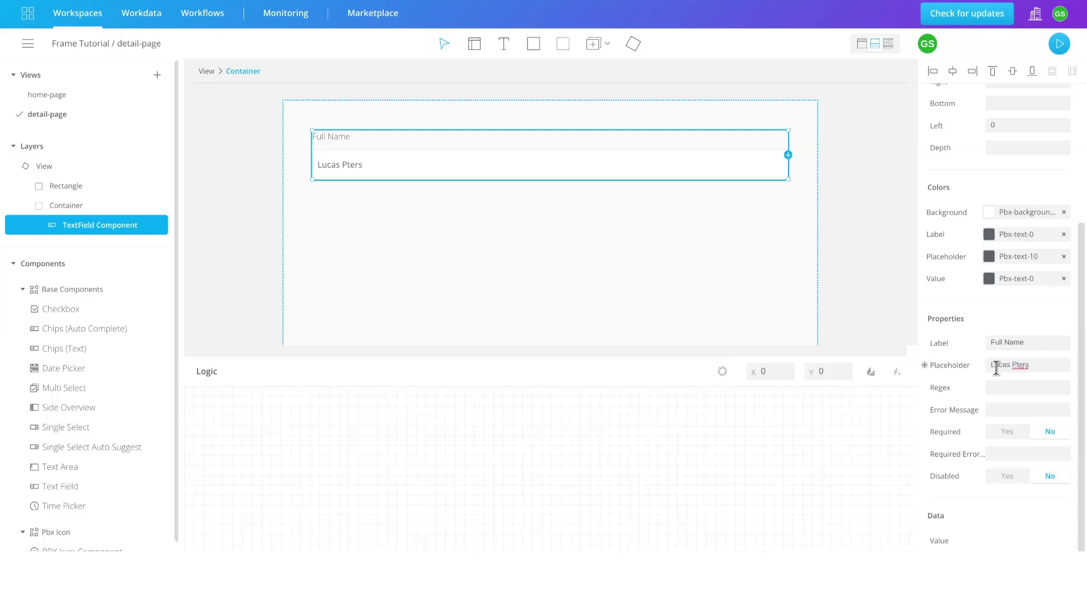
pyautogui.write('e')
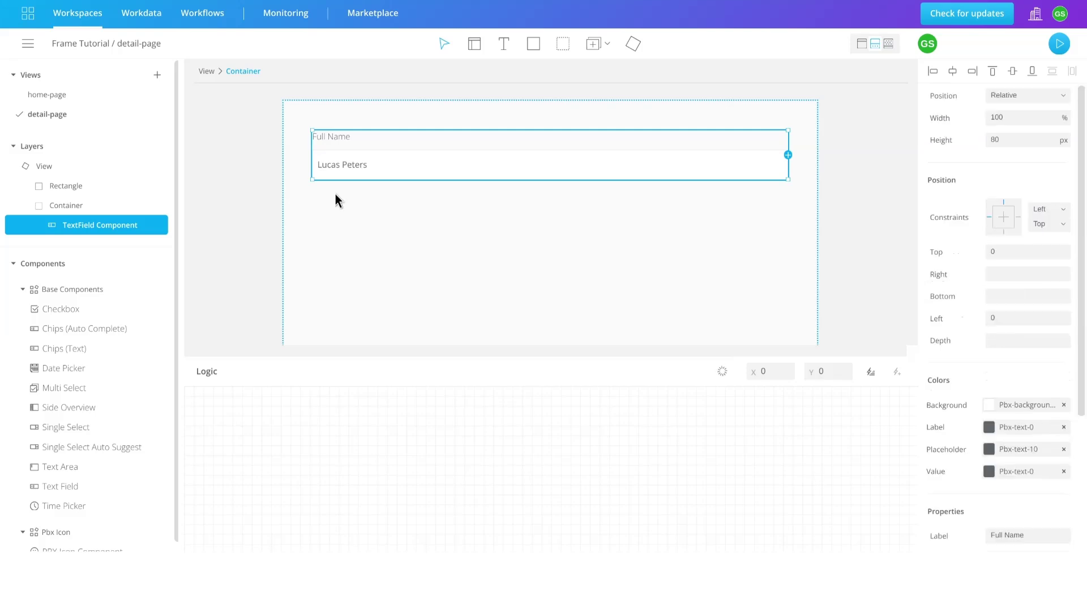
# Duplicate the Full Name field, label the copy "Subscription Number" and enter a sample subscription number as its placeholder
pyautogui.hotkey('ctrl', 'd')
pyautogui.scroll(-4, 1024, 288)
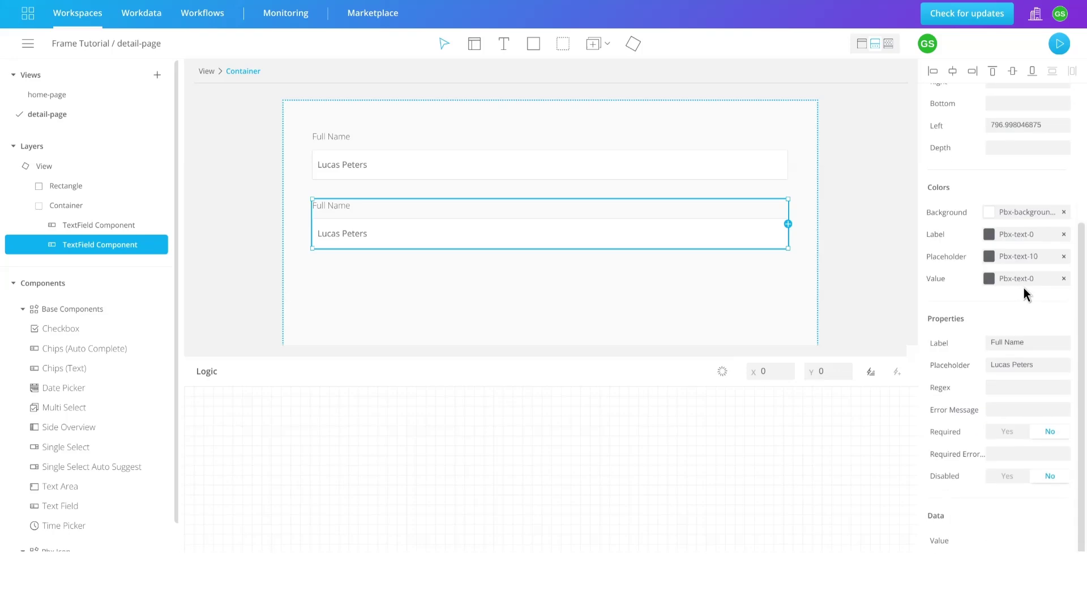
pyautogui.tripleClick(1028, 342)
pyautogui.write('Subscription Number')
pyautogui.press('Tab')
pyautogui.write('GSDUEH64856823BDJA')
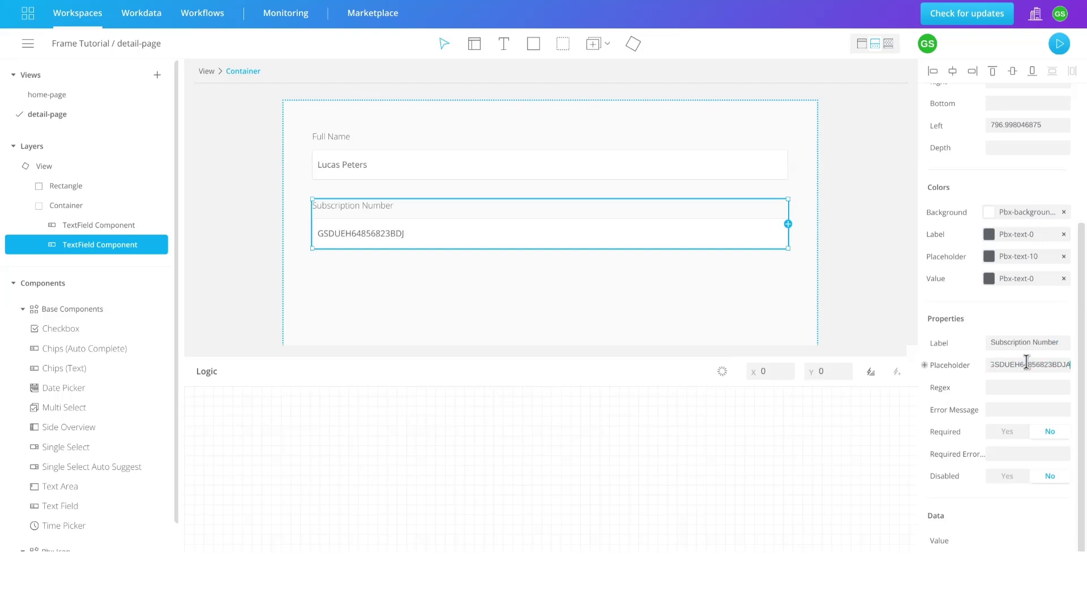
# Duplicate the Subscription Number field, label the copy "Expiry Date" and set its placeholder to "15 May 2027"
pyautogui.hotkey('ctrl', 'd')
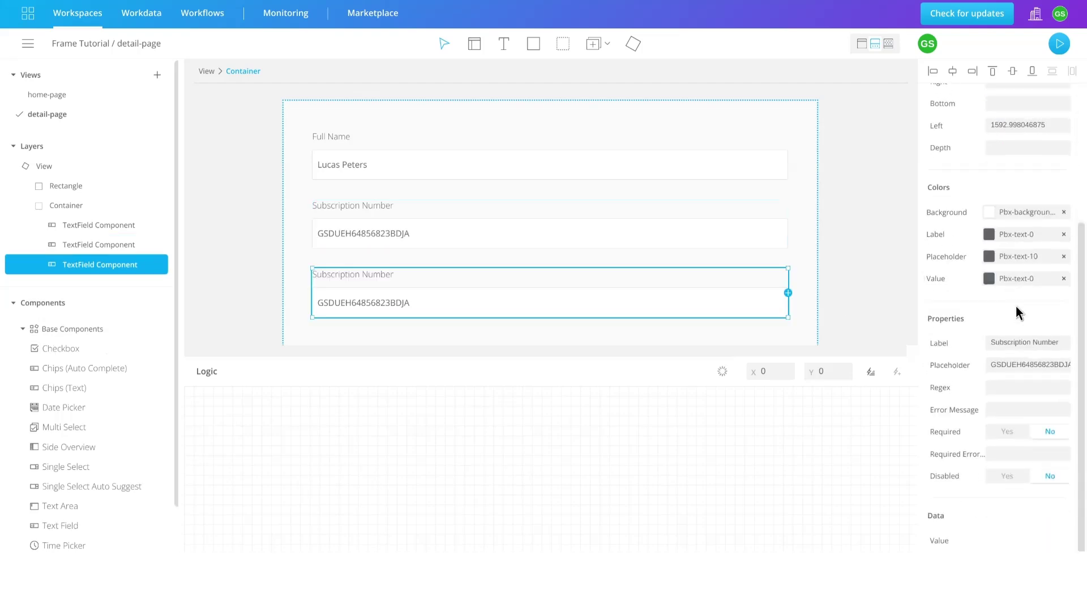
pyautogui.tripleClick(1019, 342)
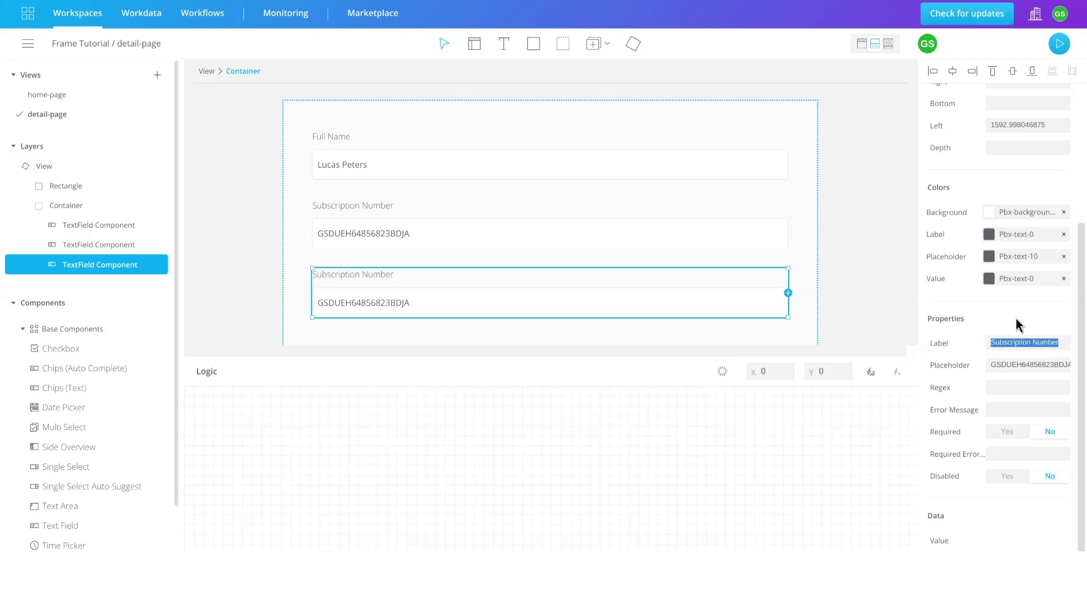
pyautogui.write('Expiry Date')
pyautogui.tripleClick(1022, 365)
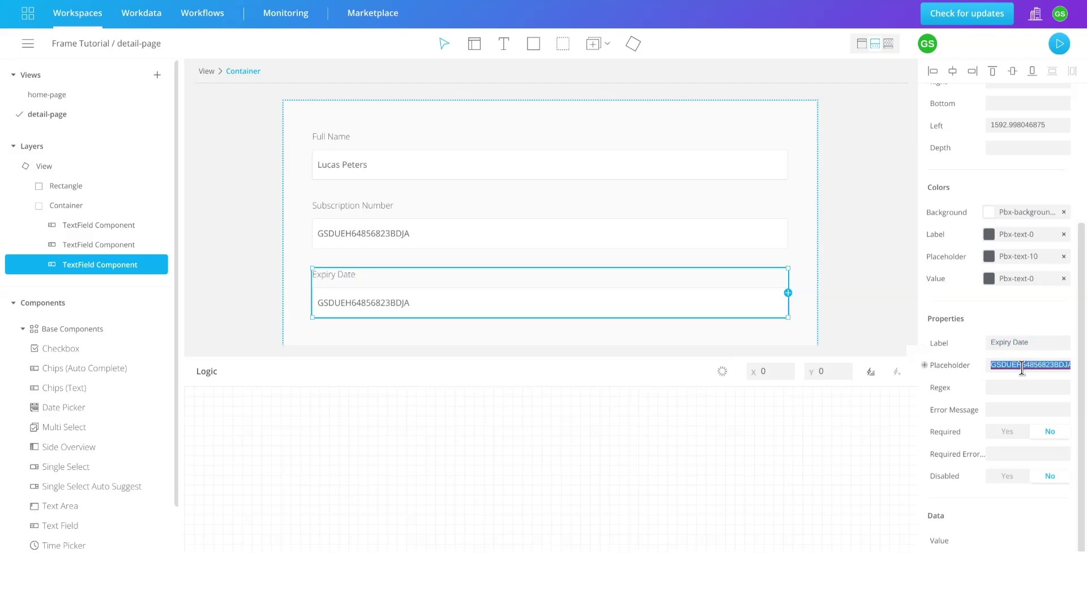
pyautogui.write('15 May 2027')
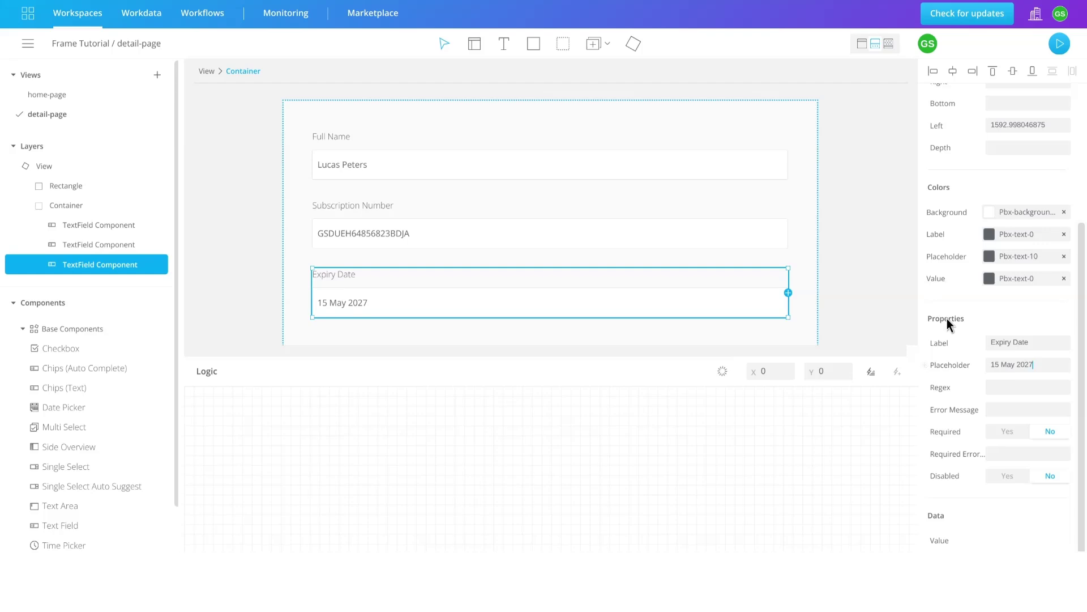
# Draw a container about 778 by 51 px below the Expiry Date field
pyautogui.click(850, 272)
pyautogui.scroll(-2, 702, 196)
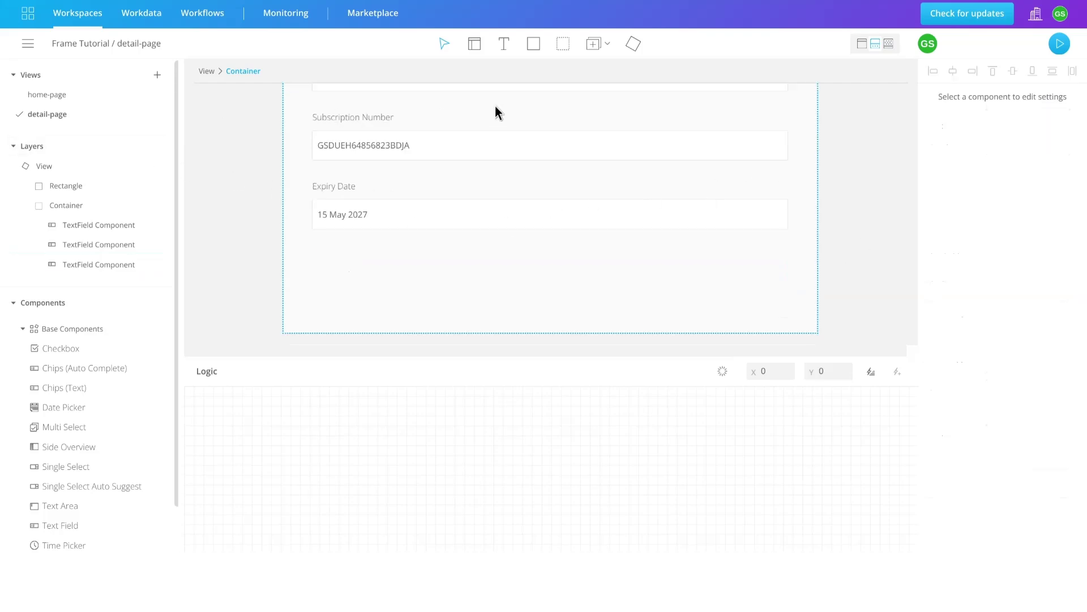
pyautogui.click(563, 46)
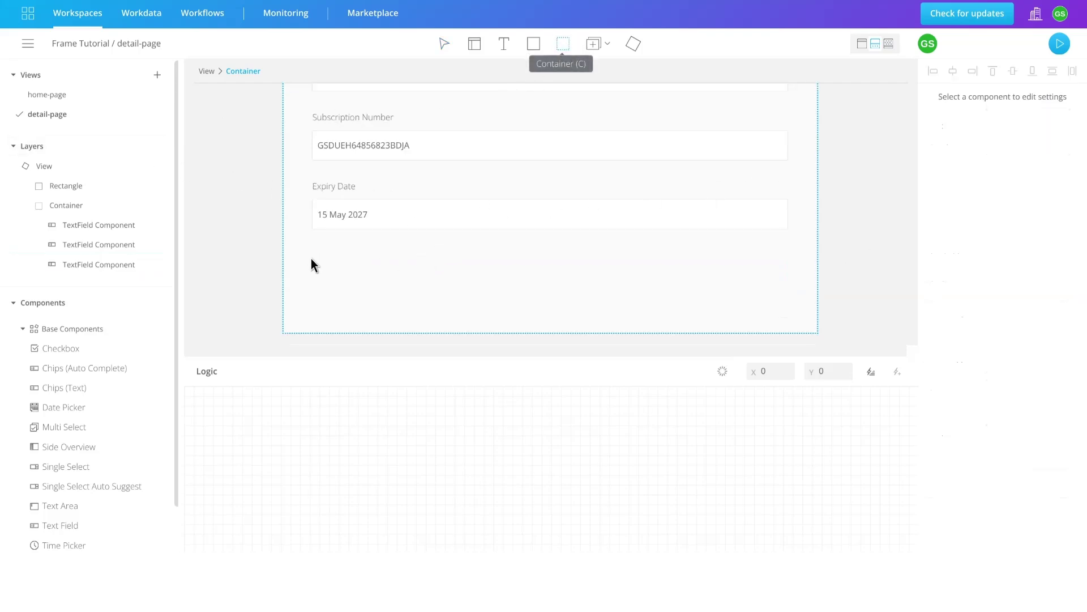
pyautogui.moveTo(312, 260); pyautogui.dragTo(785, 290)
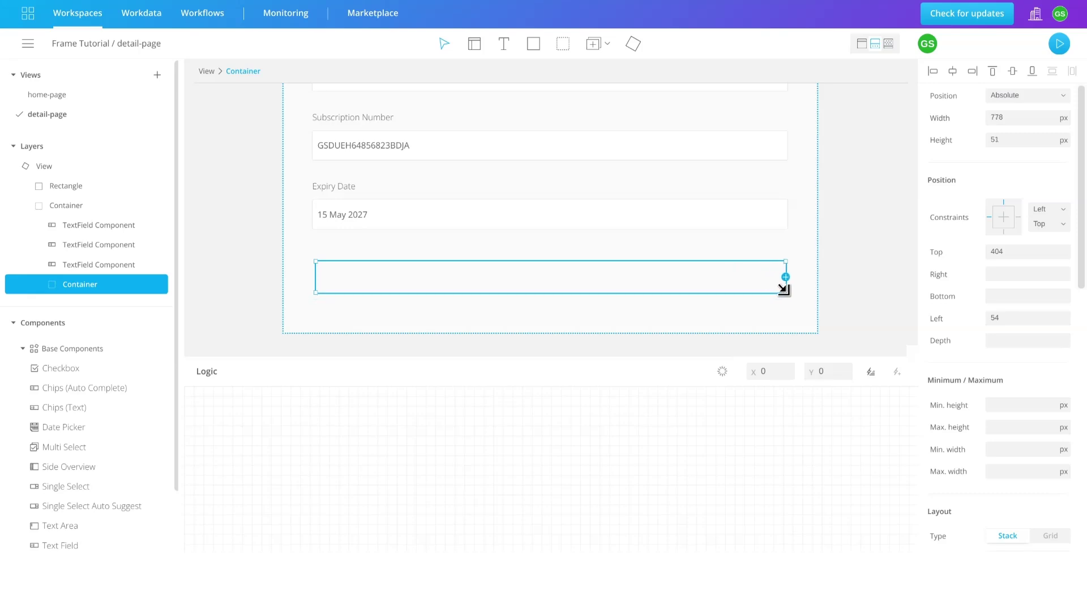
# Set the new container's width to 786 px and its height to 48 px
pyautogui.doubleClick(999, 118)
pyautogui.write('786')
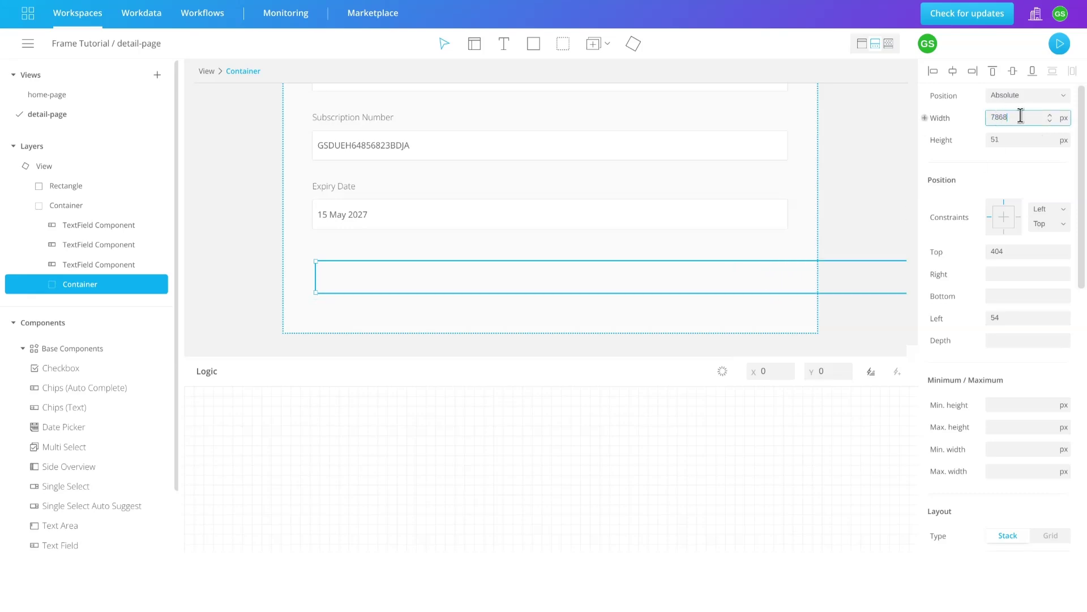
pyautogui.click(1009, 141)
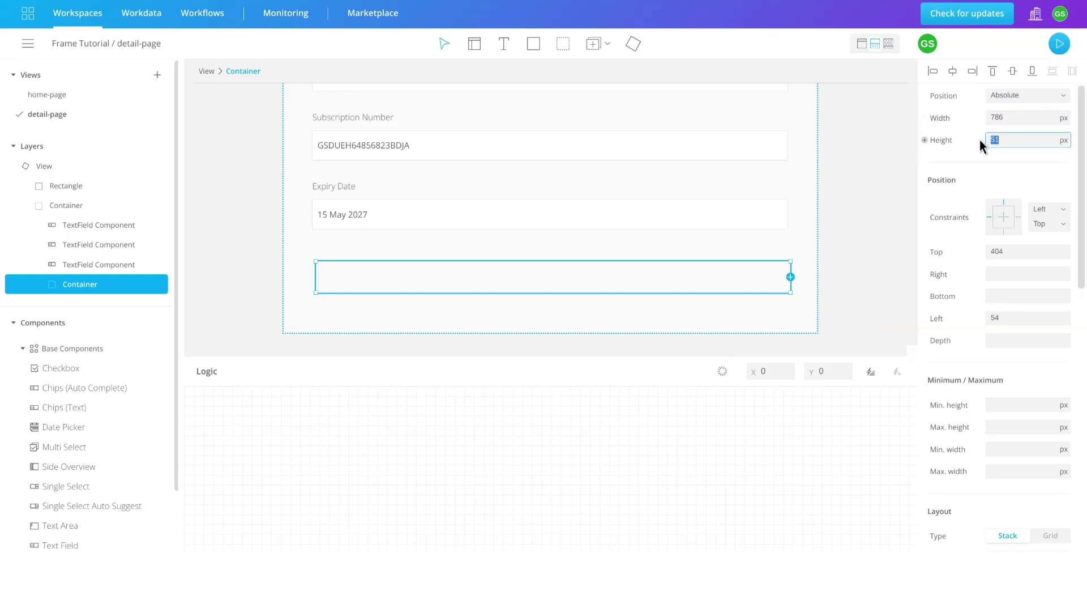
# Constrain the new container to the right and top, with a right offset of 50 and a top offset of 400
pyautogui.click(1049, 209)
pyautogui.click(1059, 219)
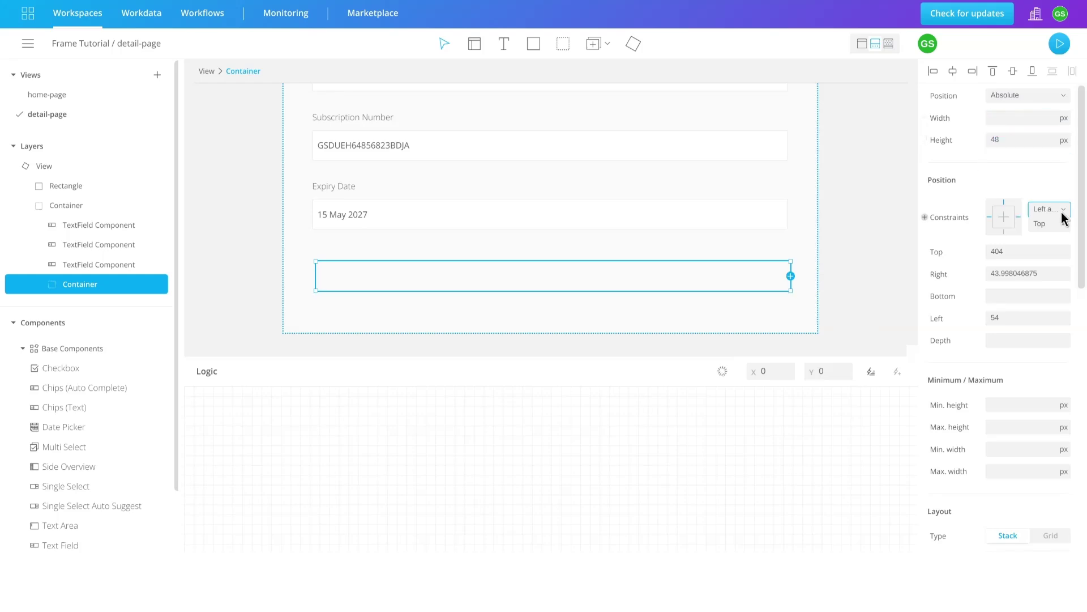
pyautogui.click(1046, 243)
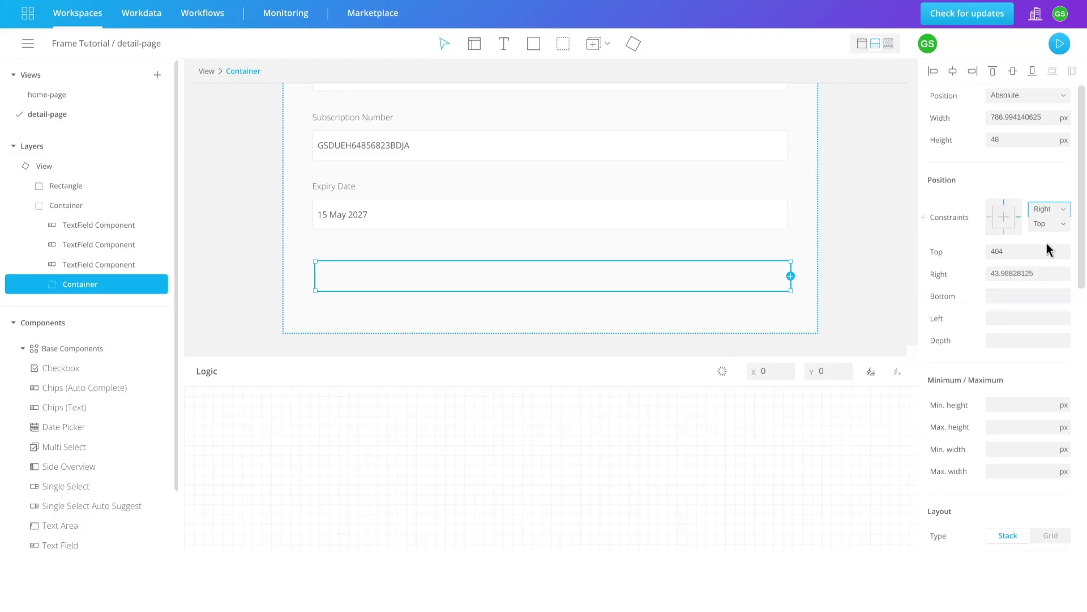
pyautogui.doubleClick(1024, 268)
pyautogui.write('50')
pyautogui.press('Return')
# Set the container's stack layout alignment to middle right
pyautogui.scroll(-8, 1019, 280)
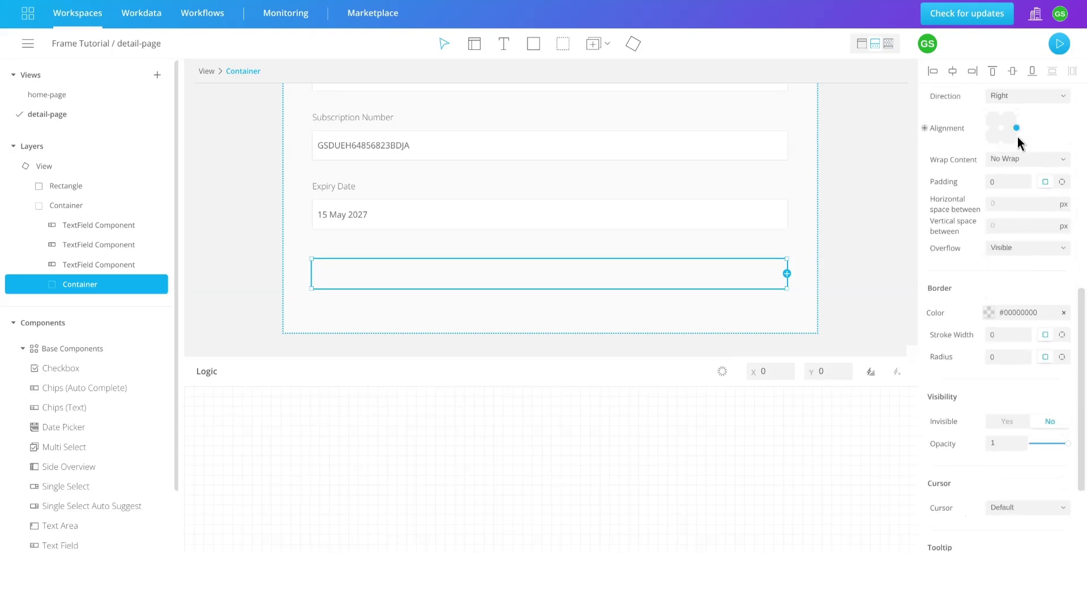
pyautogui.click(1020, 205)
pyautogui.click(870, 270)
# Draw another container about 201 by 41 px over the one below Expiry Date and nest it inside that container
pyautogui.click(80, 284)
pyautogui.scroll(-1, 85, 182)
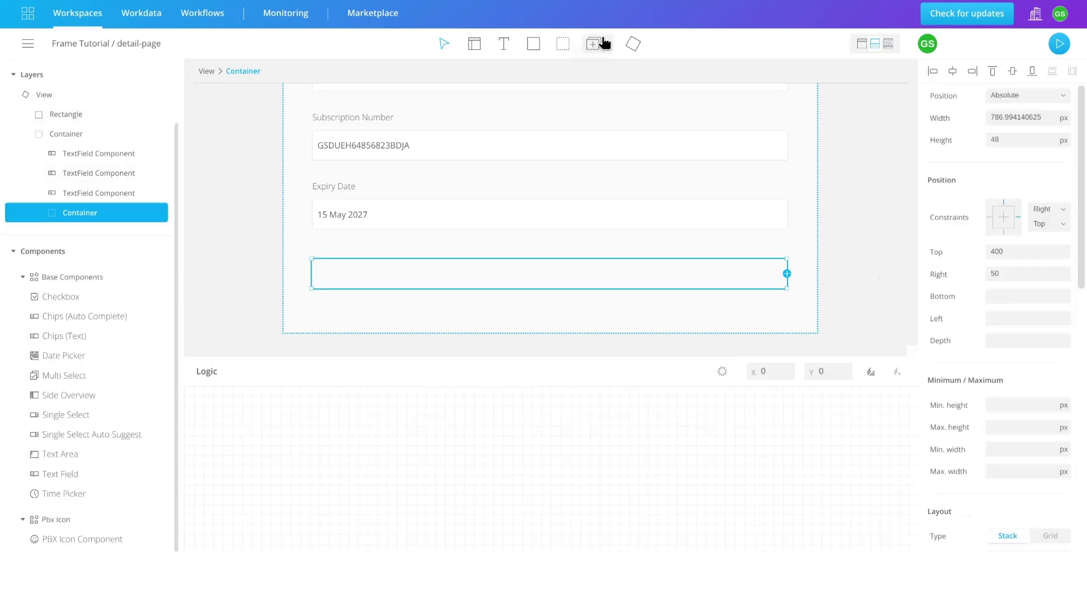
pyautogui.click(563, 44)
pyautogui.moveTo(545, 270); pyautogui.dragTo(664, 292)
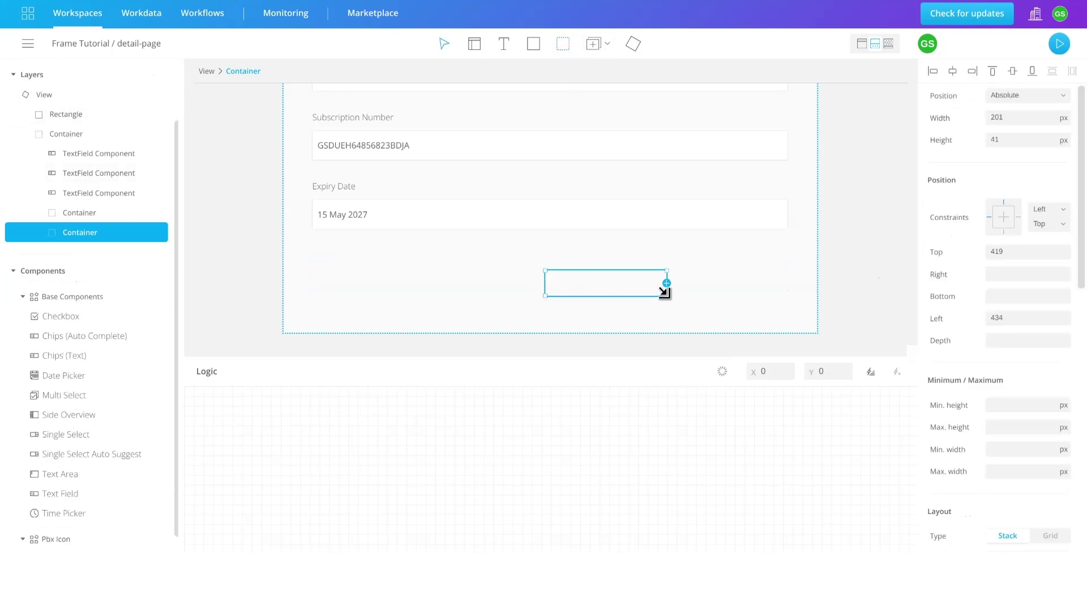
pyautogui.click(108, 232)
pyautogui.click(103, 234)
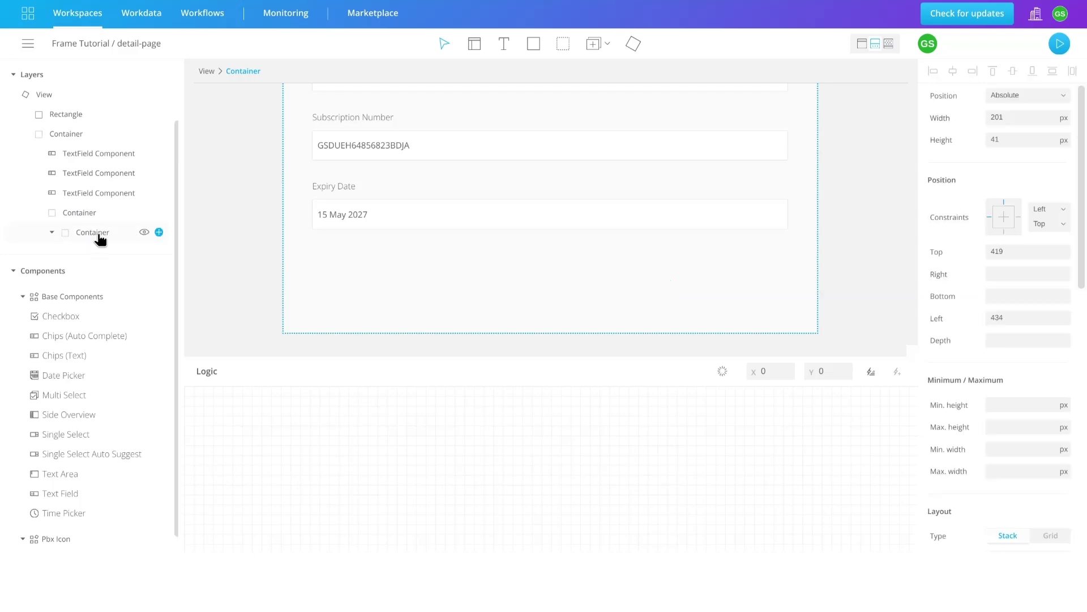
# Give the nested container relative positioning, a width of 160 px and a height of 48 px
pyautogui.click(1023, 94)
pyautogui.click(1014, 112)
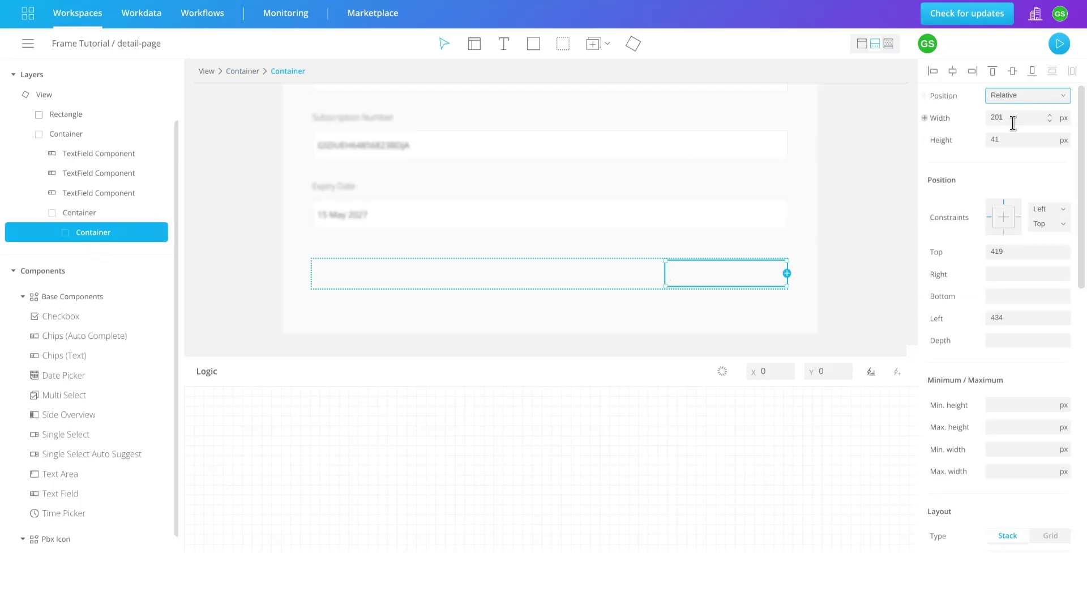
pyautogui.click(1032, 117)
pyautogui.write('160')
pyautogui.press('Tab')
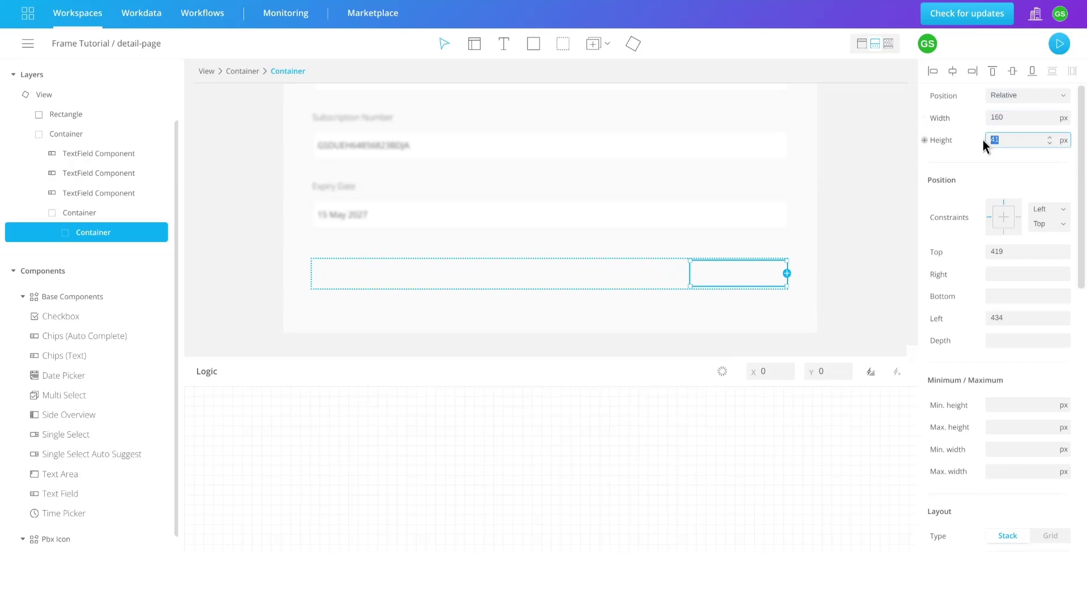
pyautogui.write('48')
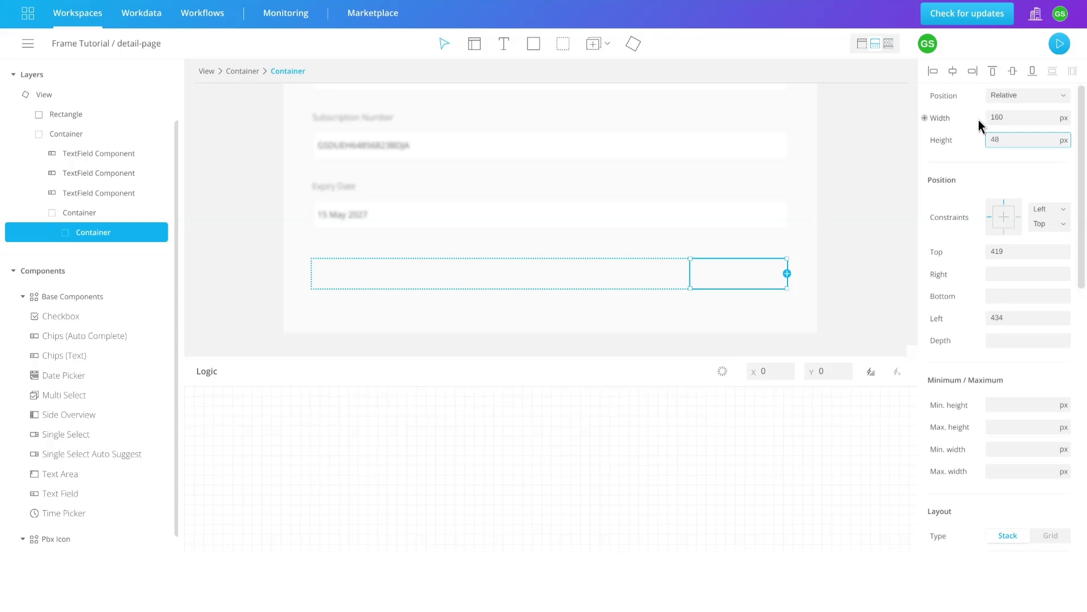
# Draw a rectangle about 136 by 41 px over the 160 px wide container and nest it inside that container
pyautogui.write('r')
pyautogui.moveTo(702, 263); pyautogui.dragTo(782, 286)
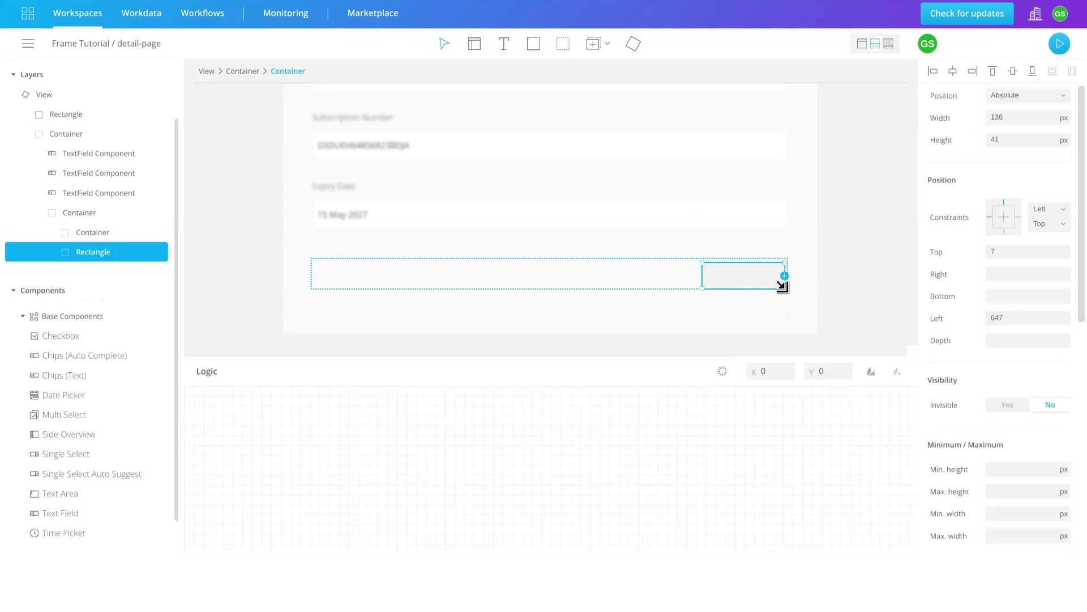
pyautogui.moveTo(109, 253)
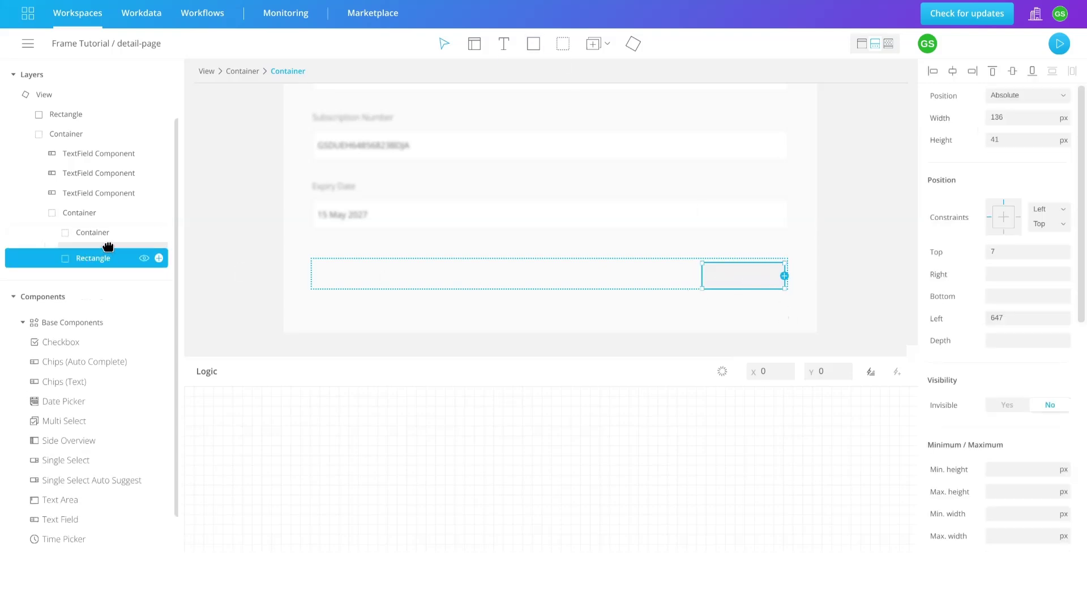
pyautogui.moveTo(105, 257); pyautogui.dragTo(131, 240)
# Set the nested rectangle's width to 160 px and its height to 48 px
pyautogui.click(996, 119)
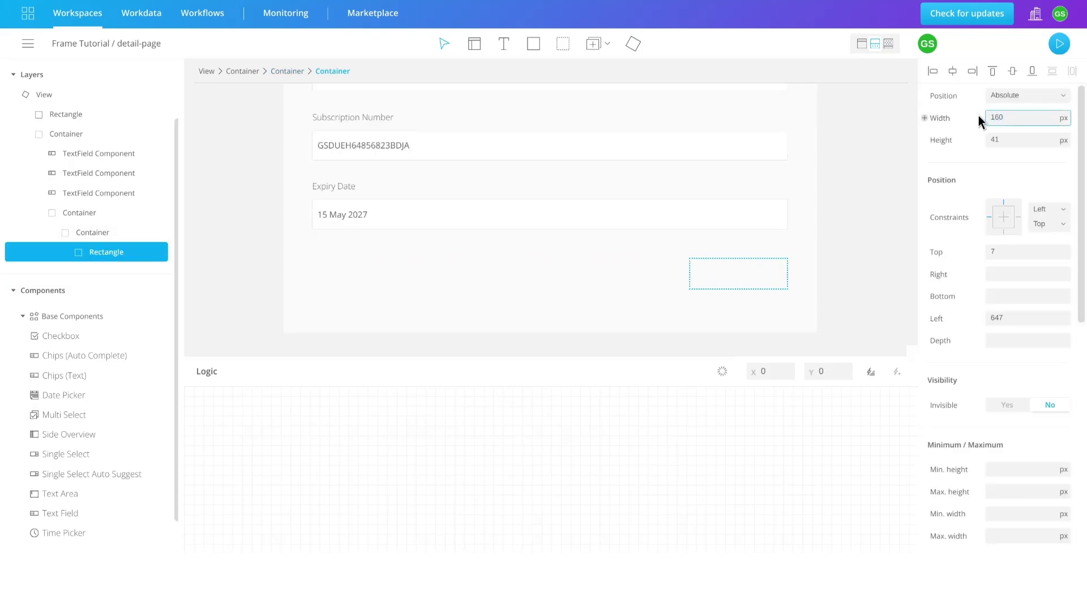
pyautogui.press('Tab')
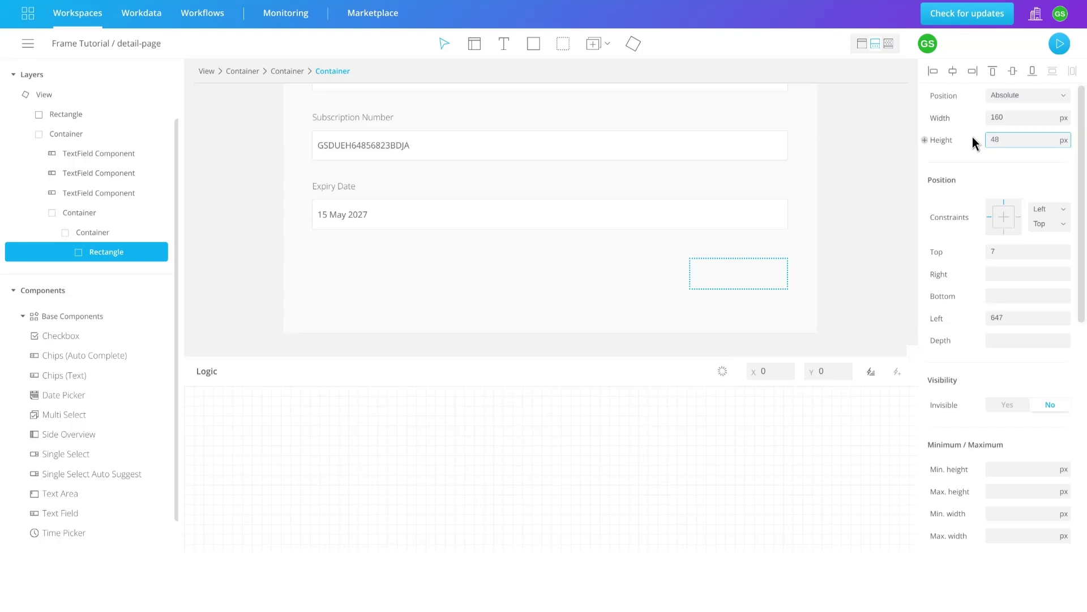
# Complete the nested rectangle's 48 px height, then give it a border radius of 5 and the Primary background color
pyautogui.write('48')
pyautogui.scroll(-8, 1019, 170)
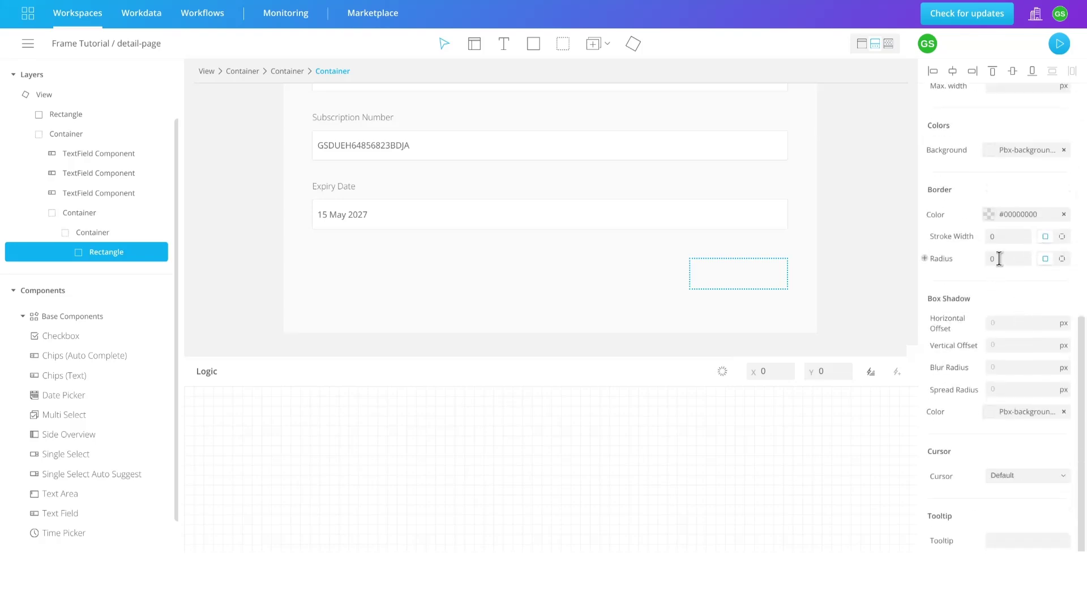
pyautogui.click(1000, 258)
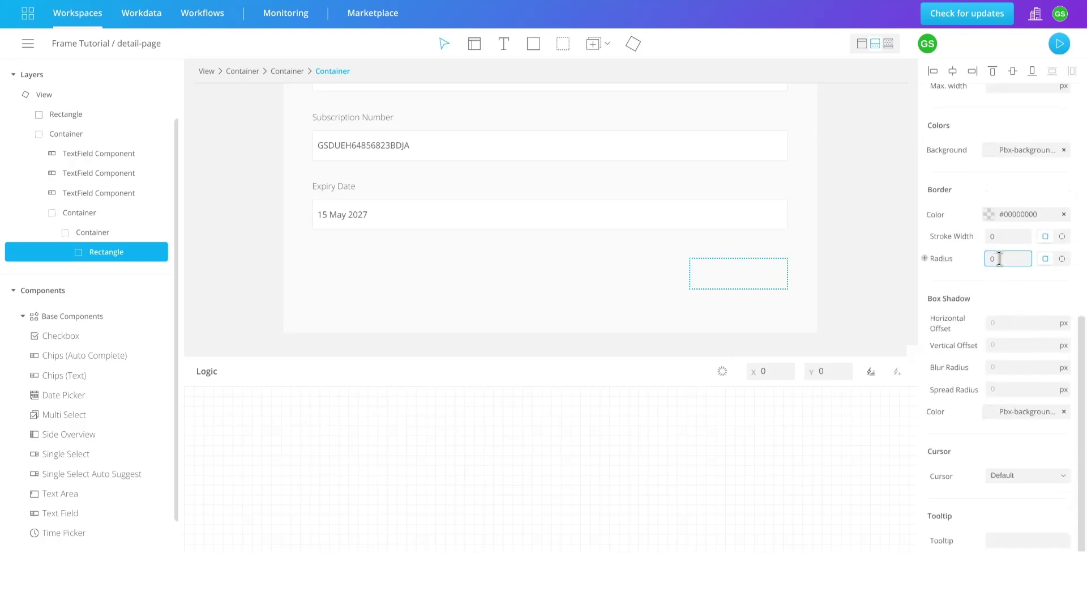
pyautogui.click(989, 151)
pyautogui.click(838, 338)
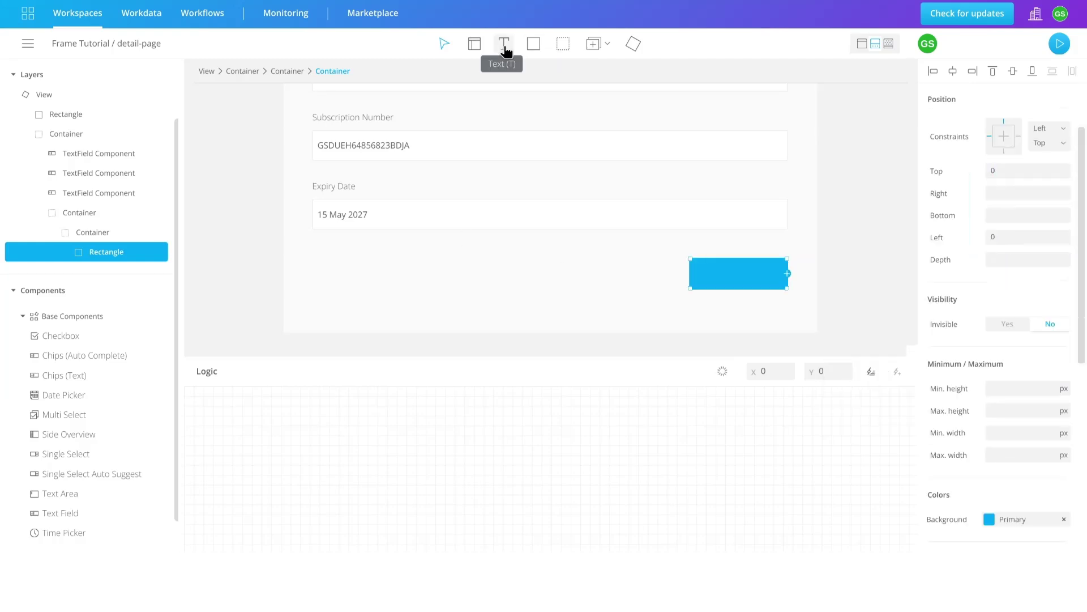
# Add the text "Update" over the blue rectangle inside its container and center its alignment
pyautogui.click(503, 43)
pyautogui.click(710, 271)
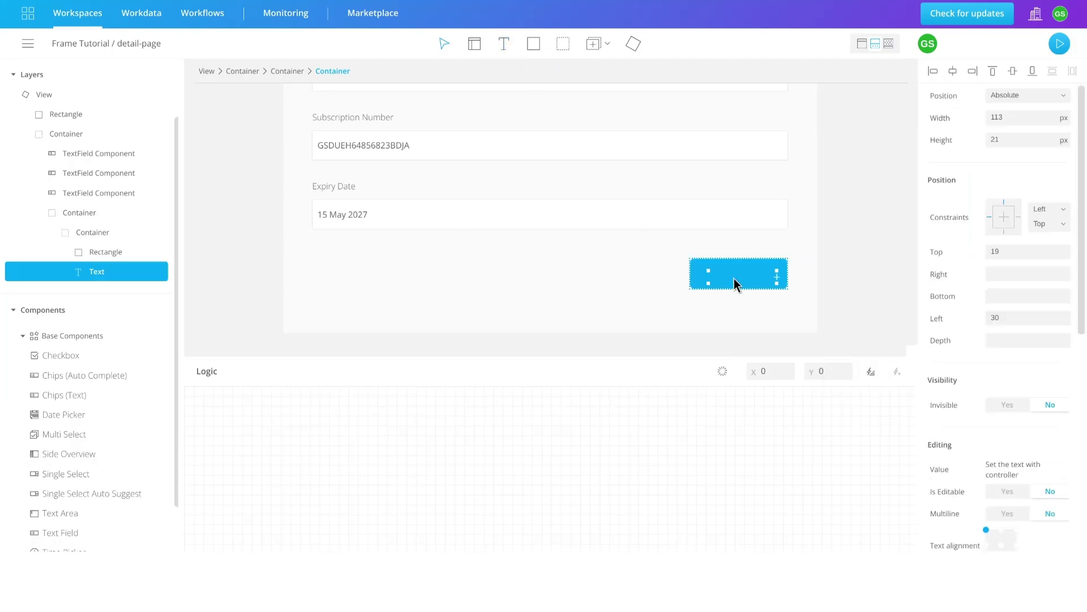
pyautogui.scroll(-3, 1002, 364)
pyautogui.click(1001, 360)
# Change the font color of the Update text to white
pyautogui.scroll(-3, 1003, 364)
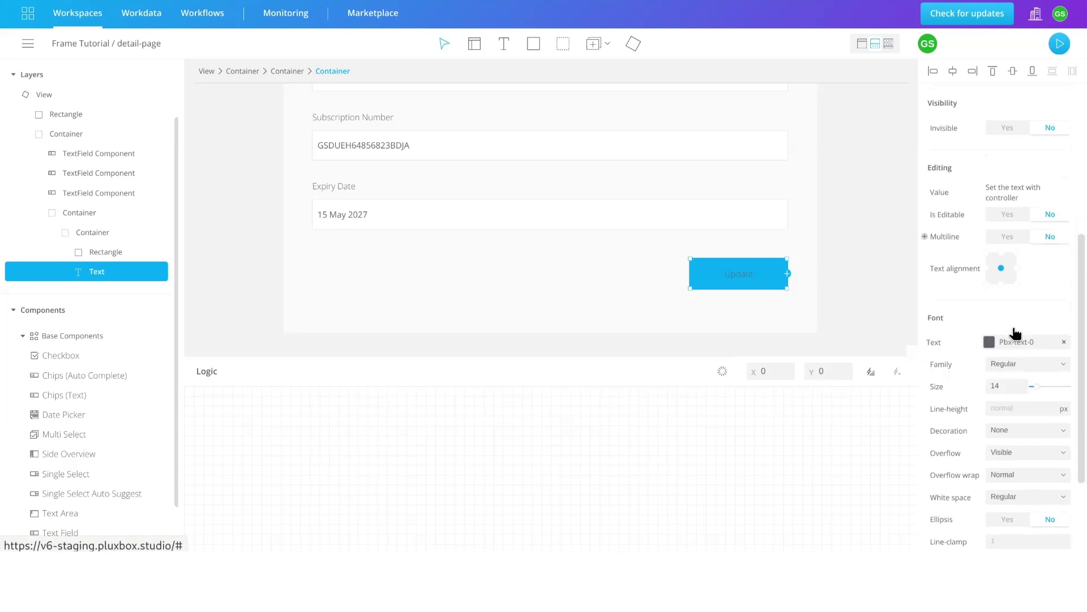
pyautogui.click(988, 249)
pyautogui.click(844, 285)
pyautogui.click(218, 250)
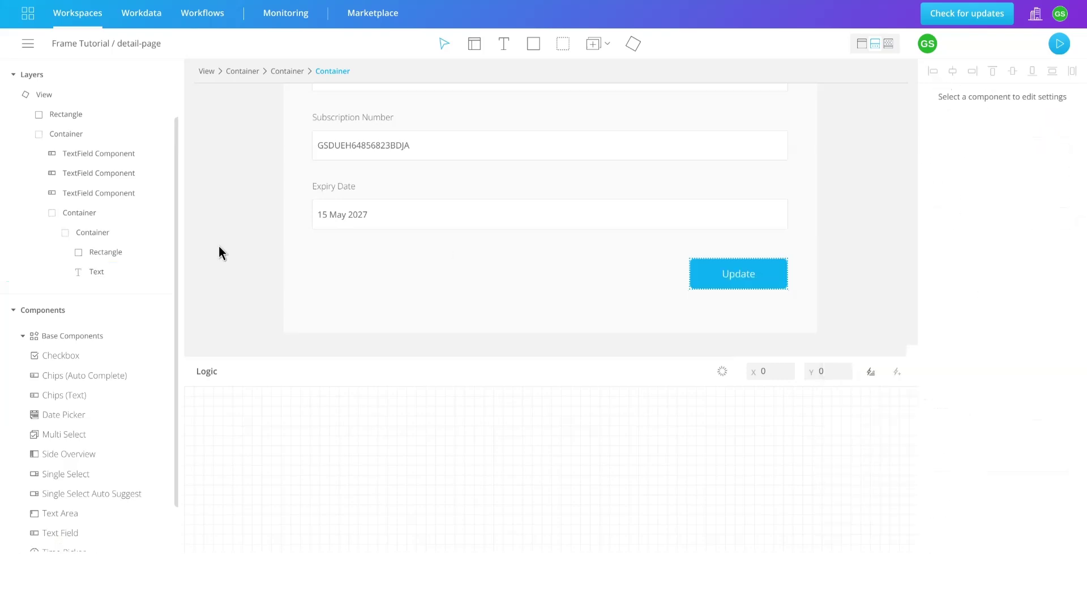
# Rename the container holding the blue rectangle and text as Button, and duplicate it within its parent container
pyautogui.click(94, 232)
pyautogui.doubleClick(94, 232)
pyautogui.write('BAU')
pyautogui.write('tt')
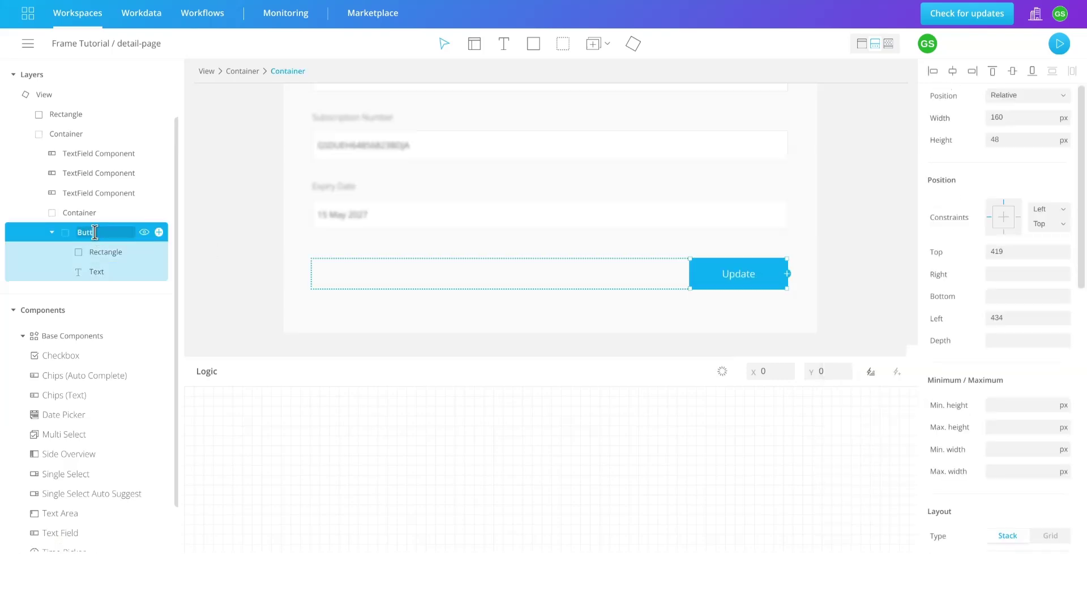
pyautogui.write('on')
pyautogui.press('Return')
pyautogui.hotkey('ctrl', 'd')
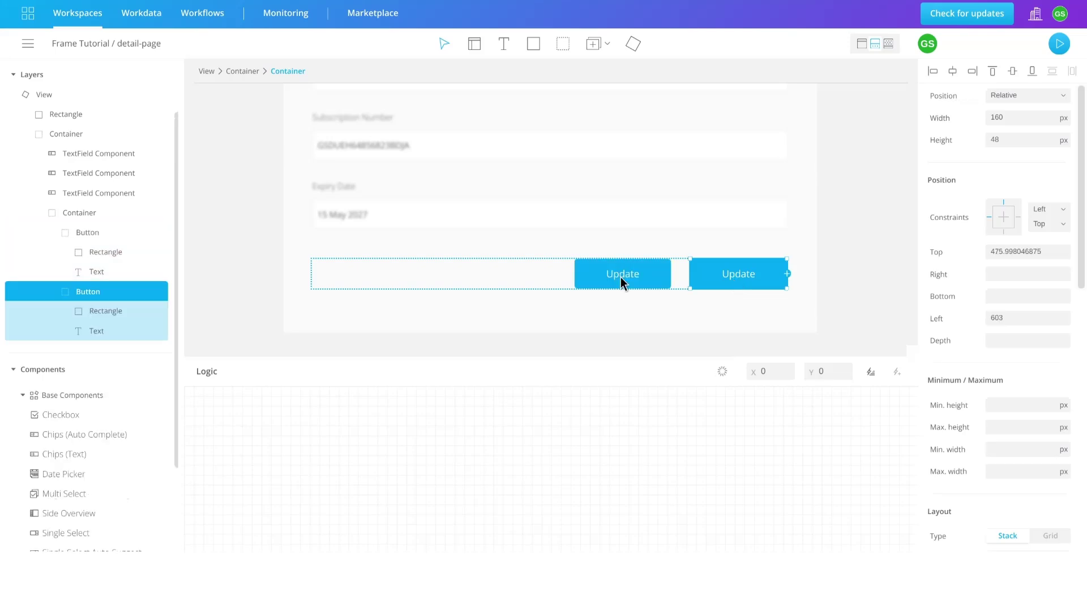
# Change the background of the rectangle in the first of the two Button containers to red
pyautogui.click(101, 311)
pyautogui.click(93, 254)
pyautogui.scroll(-5, 1002, 249)
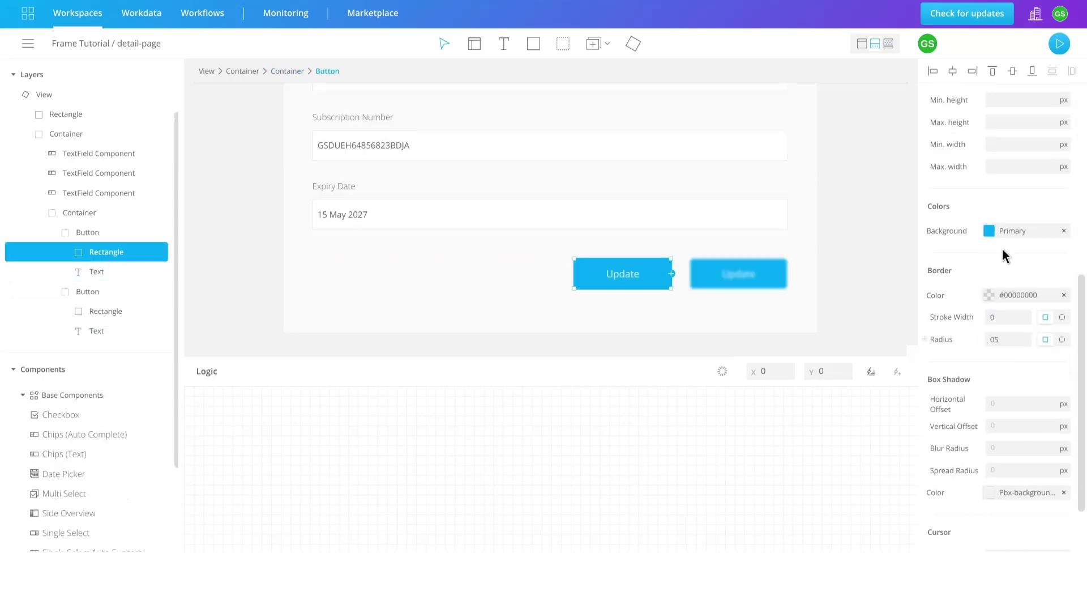
pyautogui.click(989, 230)
pyautogui.moveTo(893, 355); pyautogui.dragTo(811, 354)
pyautogui.moveTo(966, 257)
pyautogui.mouseDown()
pyautogui.moveTo(959, 272)
pyautogui.moveTo(926, 268)
pyautogui.mouseUp()
# Change the text on the red button to "Delete"
pyautogui.click(97, 271)
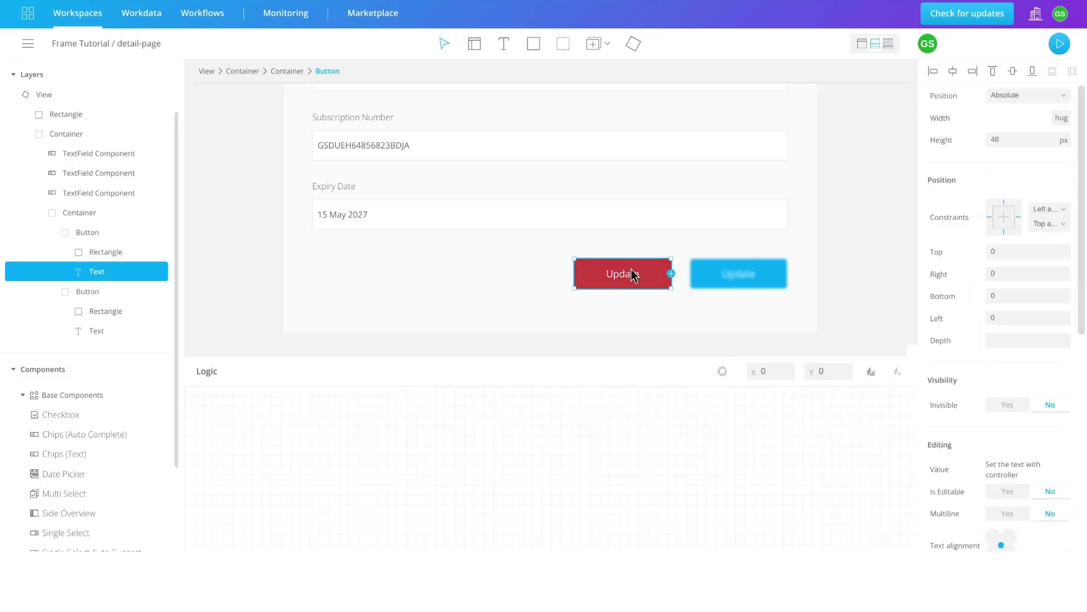
pyautogui.doubleClick(623, 276)
pyautogui.write('Delete')
pyautogui.press('Escape')
# Switch to the home-page view and check the Main Frame layer's settings
pyautogui.scroll(2, 367, 218)
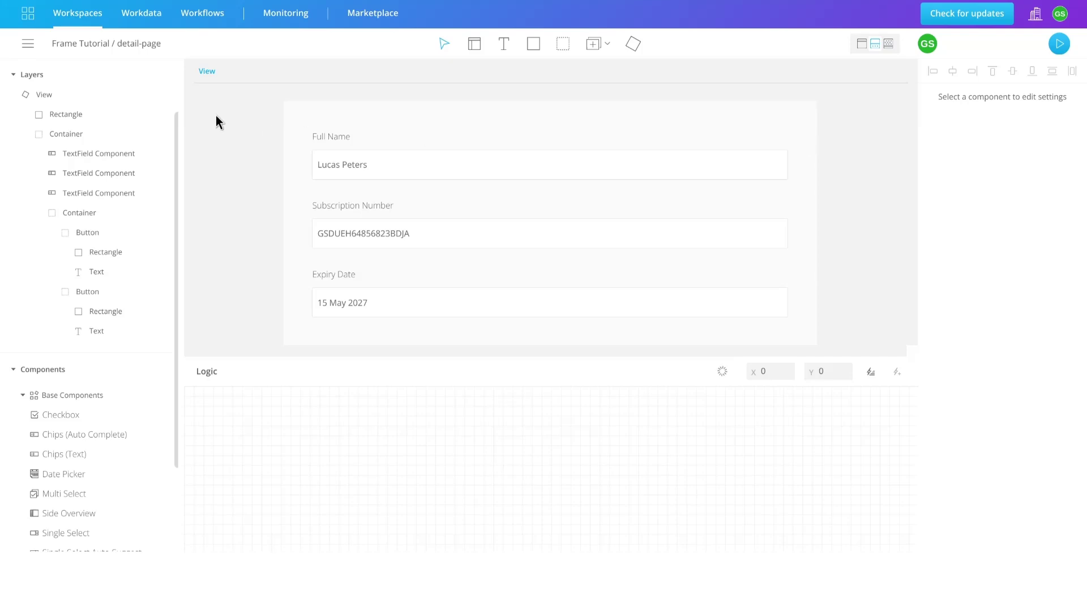
pyautogui.scroll(2, 89, 146)
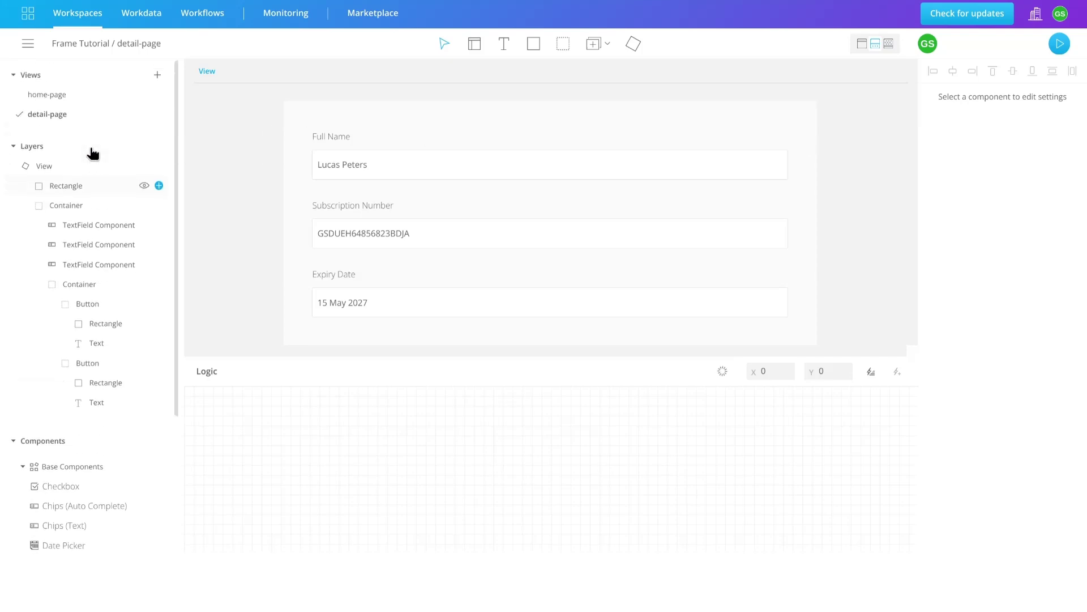
pyautogui.click(84, 97)
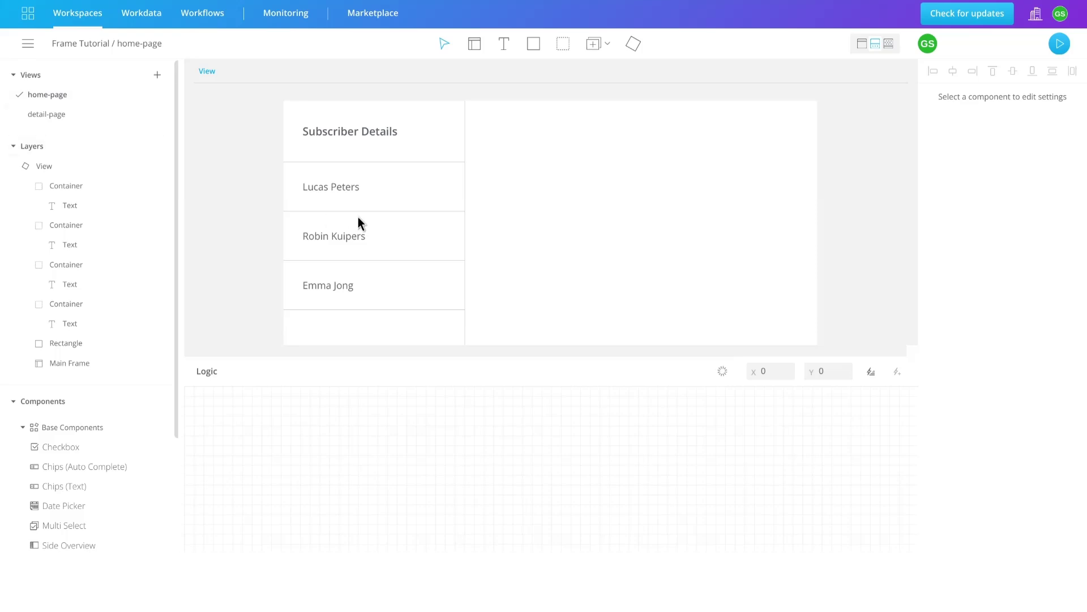
pyautogui.click(69, 363)
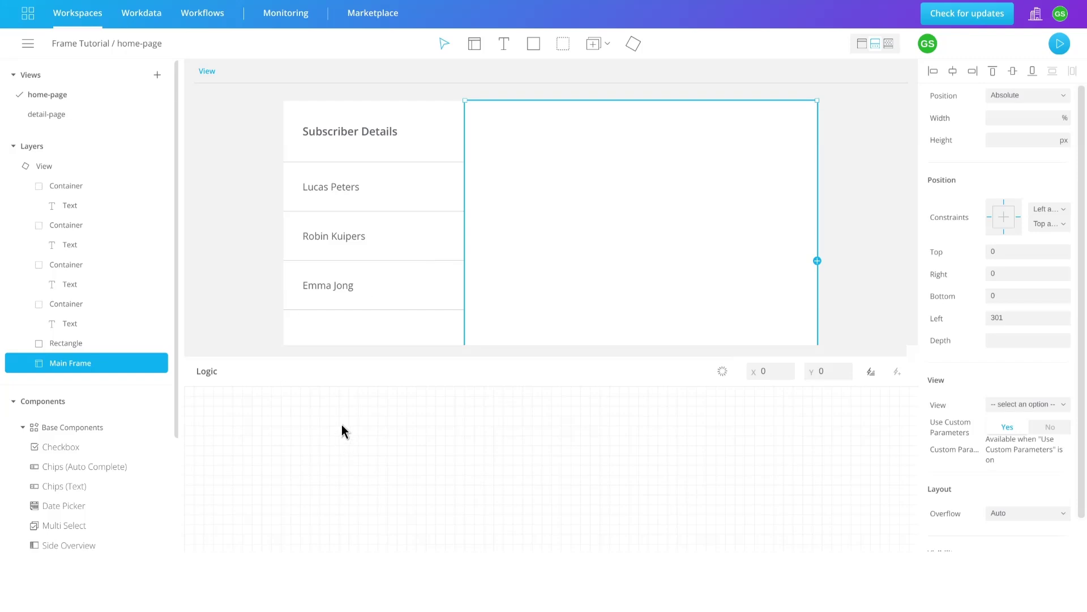
pyautogui.click(244, 196)
# Add a Click event block for the first subscriber row's container and place it in the logic area
pyautogui.click(355, 191)
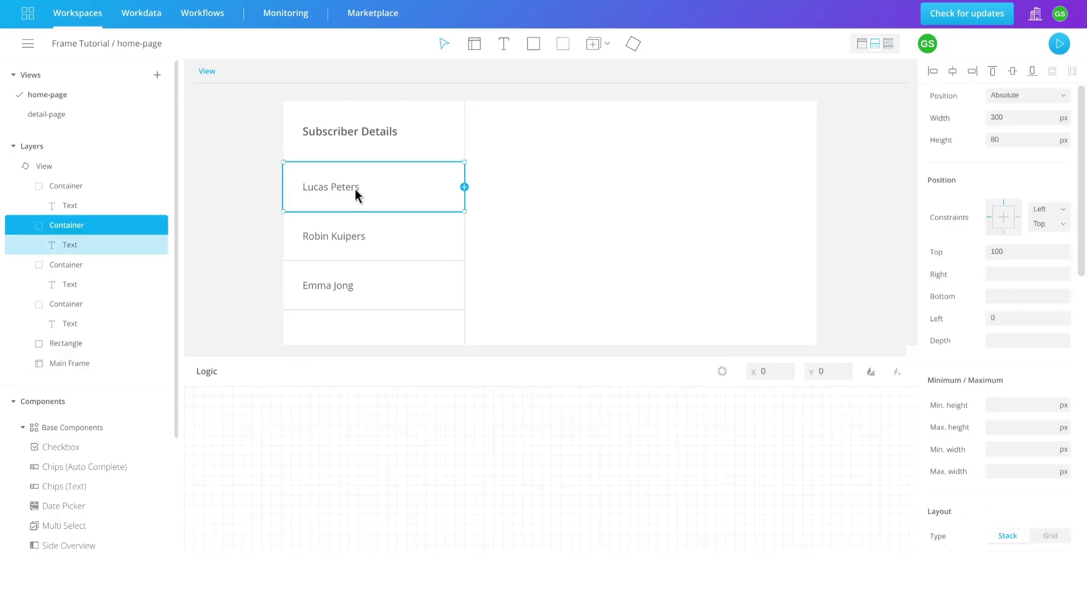
pyautogui.click(465, 187)
pyautogui.click(484, 190)
pyautogui.moveTo(230, 404); pyautogui.dragTo(323, 430)
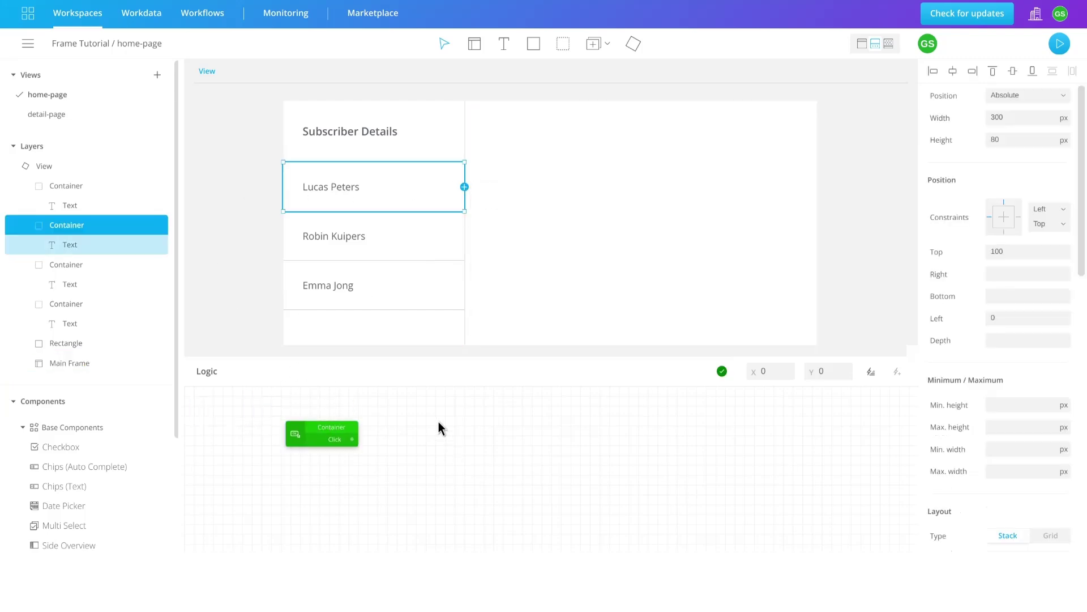
# Add a Click event block for the second subscriber row's container and place it below the first one
pyautogui.click(456, 237)
pyautogui.click(465, 236)
pyautogui.click(485, 240)
pyautogui.moveTo(232, 401); pyautogui.dragTo(324, 475)
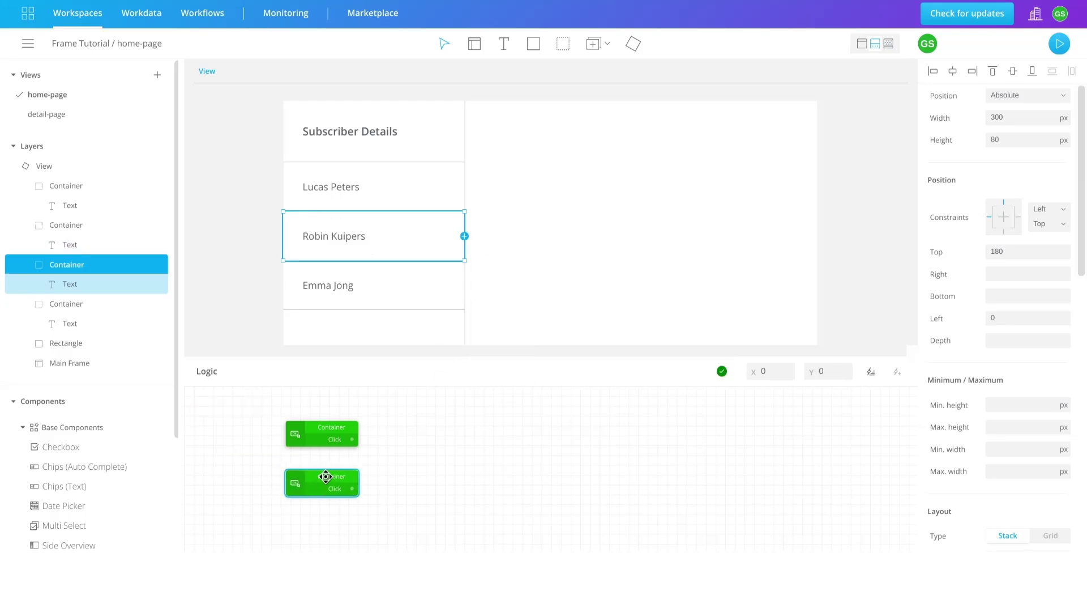
# Add a Click event block for the third subscriber row's container and align it below the other two
pyautogui.click(419, 283)
pyautogui.click(464, 285)
pyautogui.click(484, 290)
pyautogui.scroll(2, 313, 453)
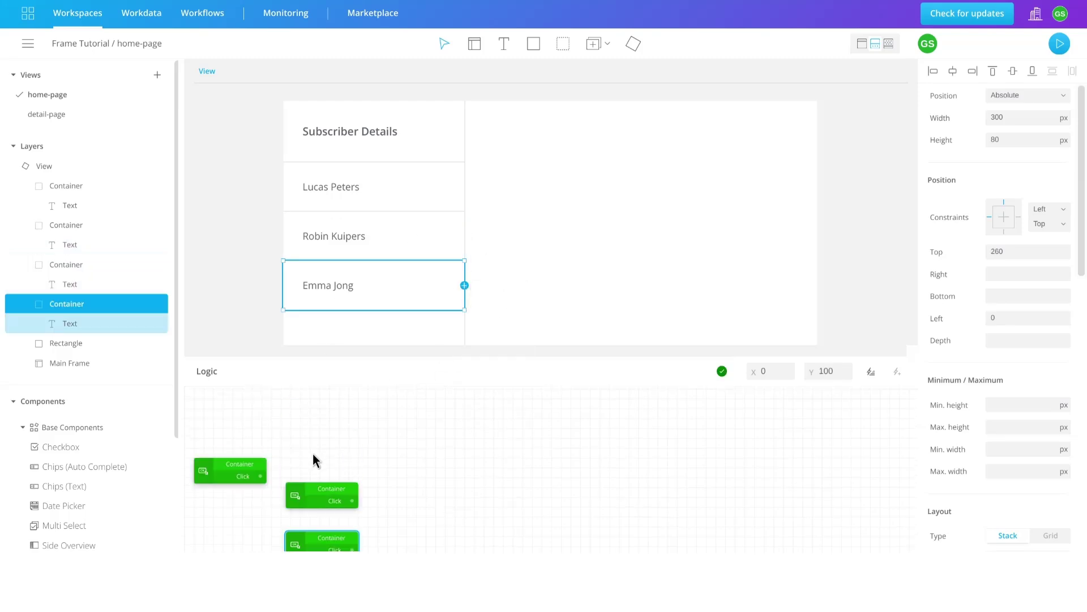
pyautogui.moveTo(230, 471); pyautogui.dragTo(406, 530)
pyautogui.scroll(-2, 369, 481)
pyautogui.moveTo(347, 481); pyautogui.dragTo(324, 480)
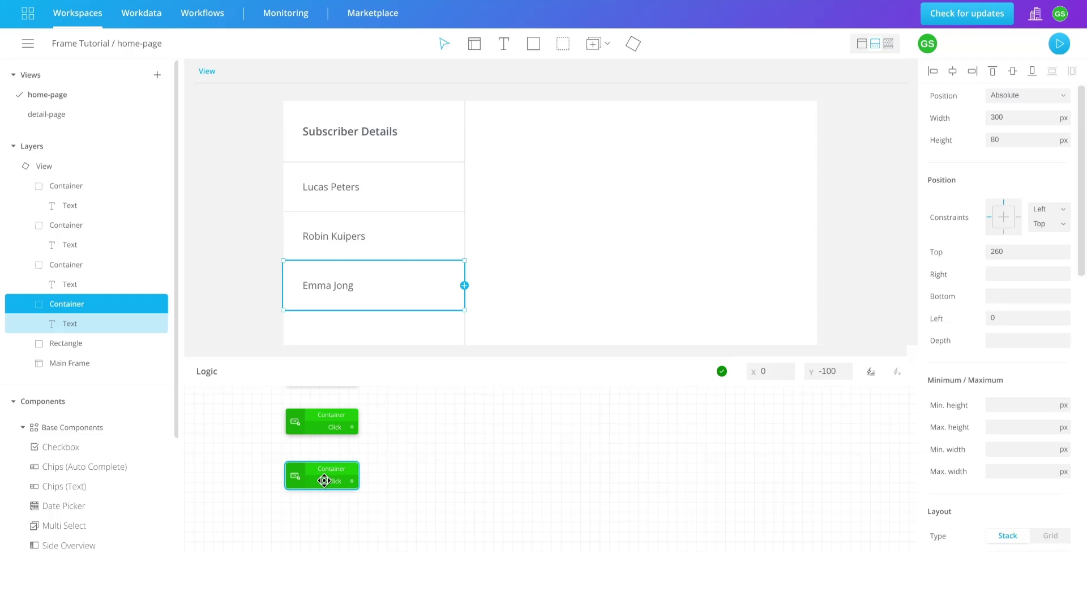
# Enlarge the logic area to full view and insert a Value block beside the first Container Click block
pyautogui.click(889, 44)
pyautogui.click(897, 73)
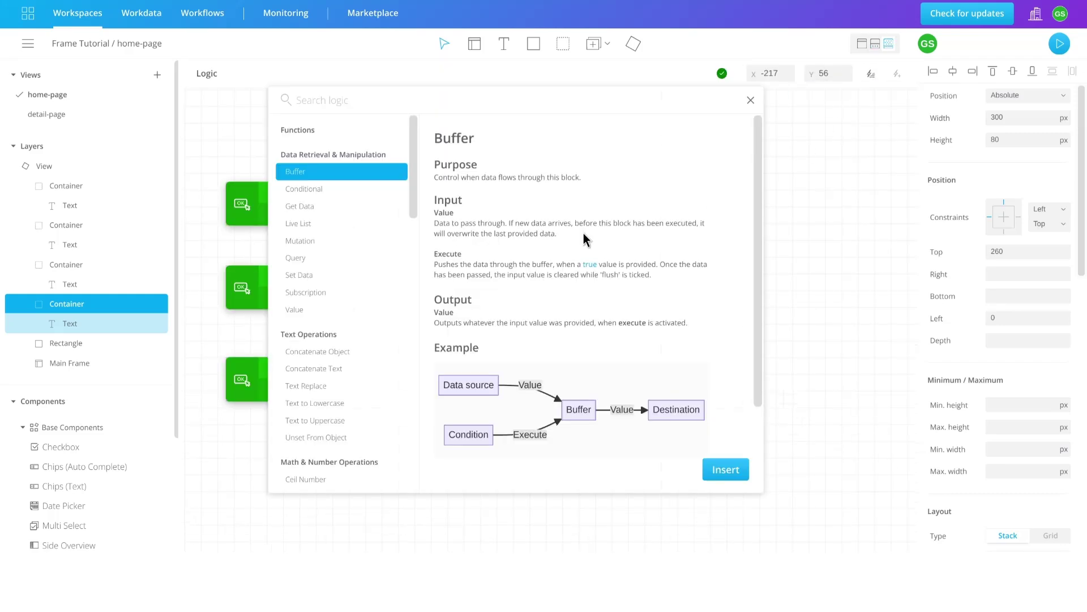
pyautogui.click(298, 309)
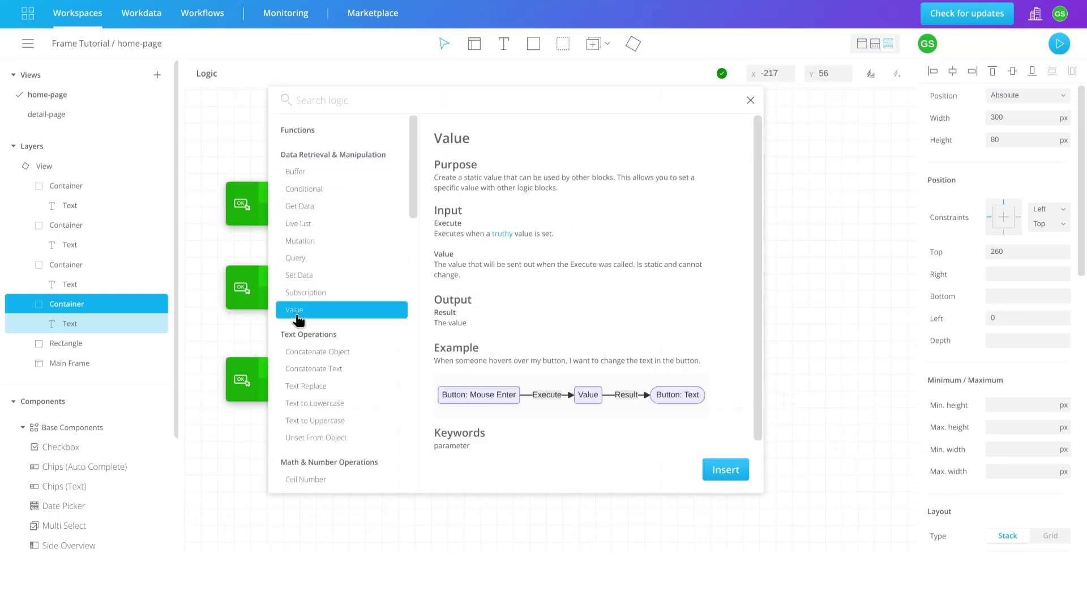
pyautogui.click(709, 471)
pyautogui.moveTo(287, 112); pyautogui.dragTo(491, 177)
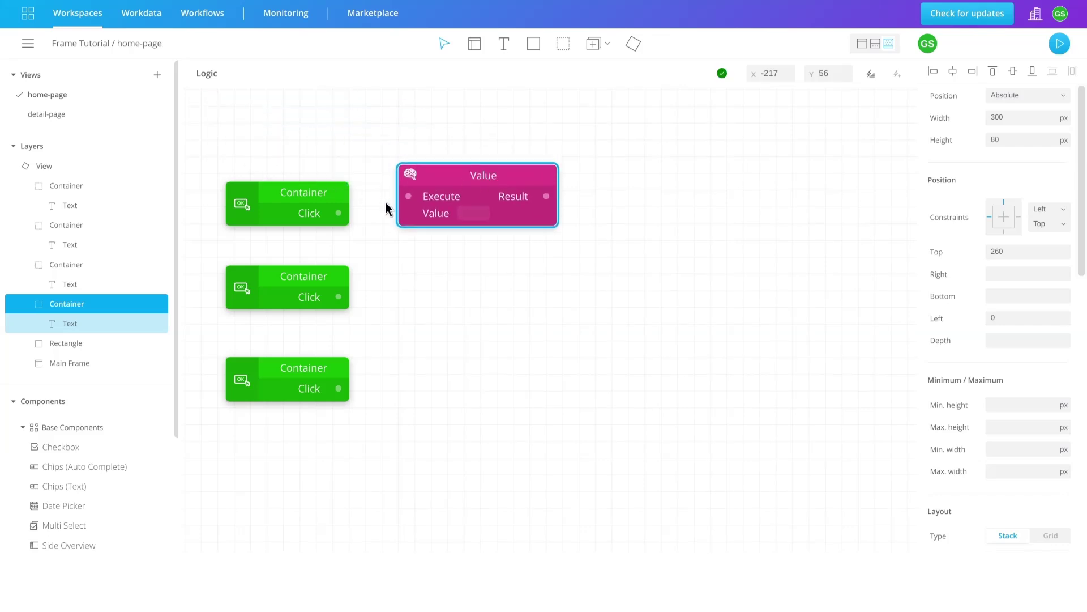
# Connect the first container's Click output to the Value block's Execute input and set its value to {"id":"abc"}
pyautogui.moveTo(339, 213); pyautogui.dragTo(408, 197)
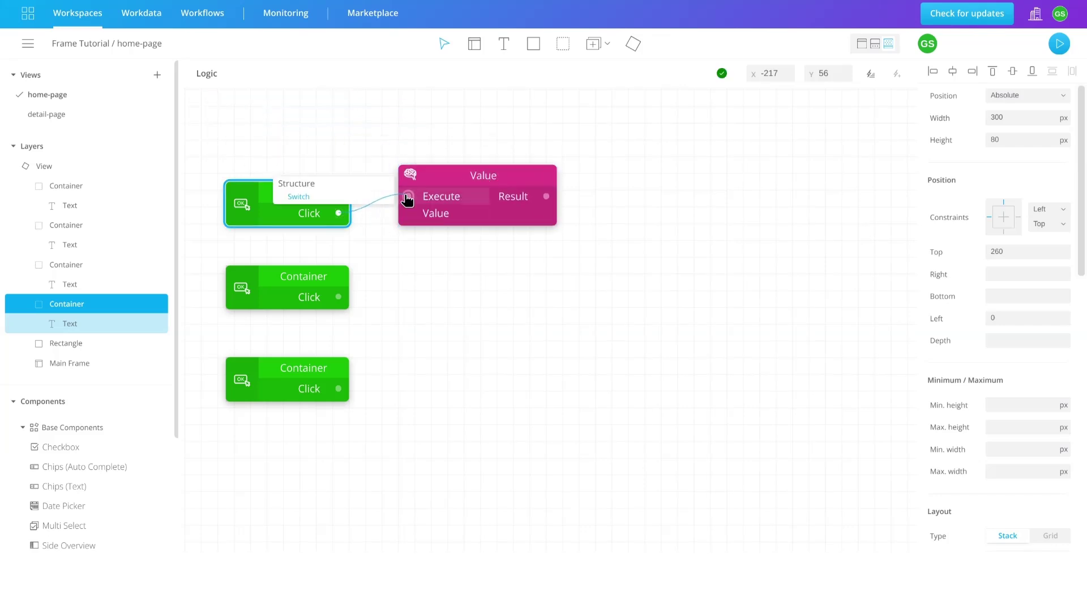
pyautogui.click(488, 215)
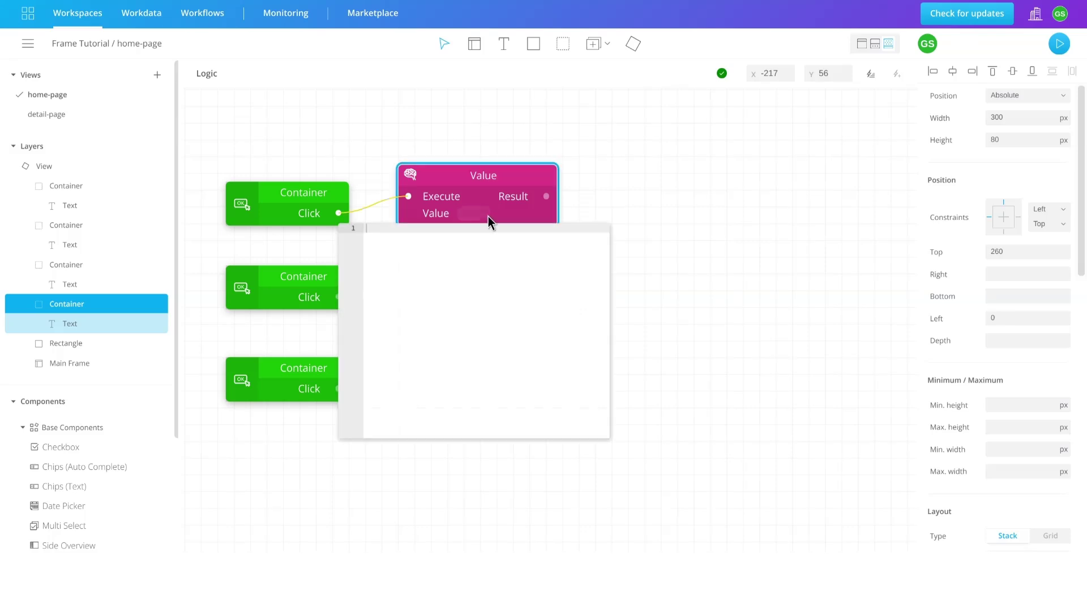
pyautogui.write('"id":"abc')
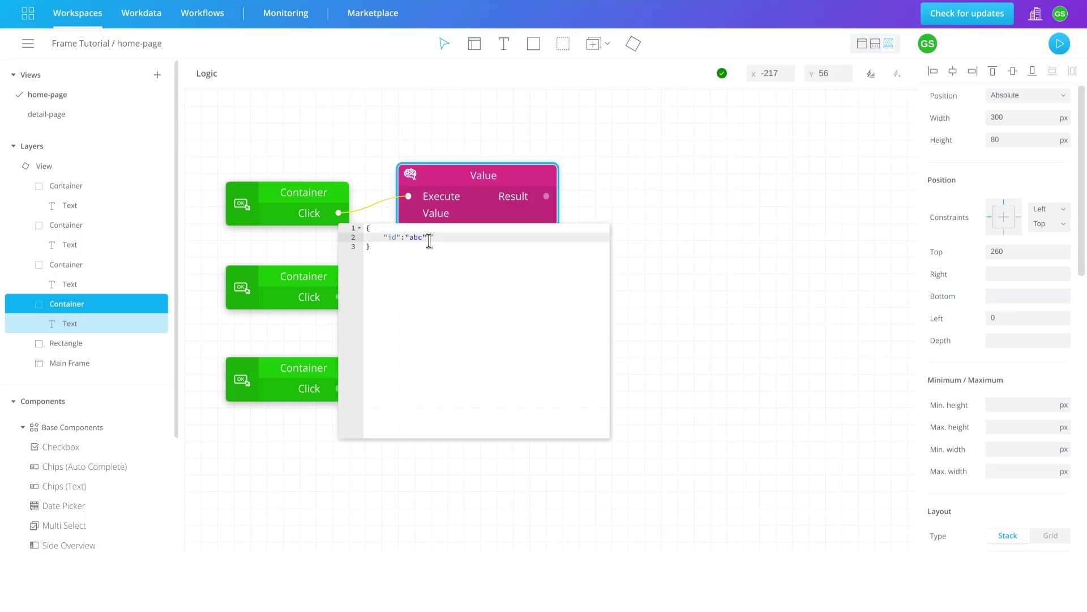
pyautogui.click(738, 268)
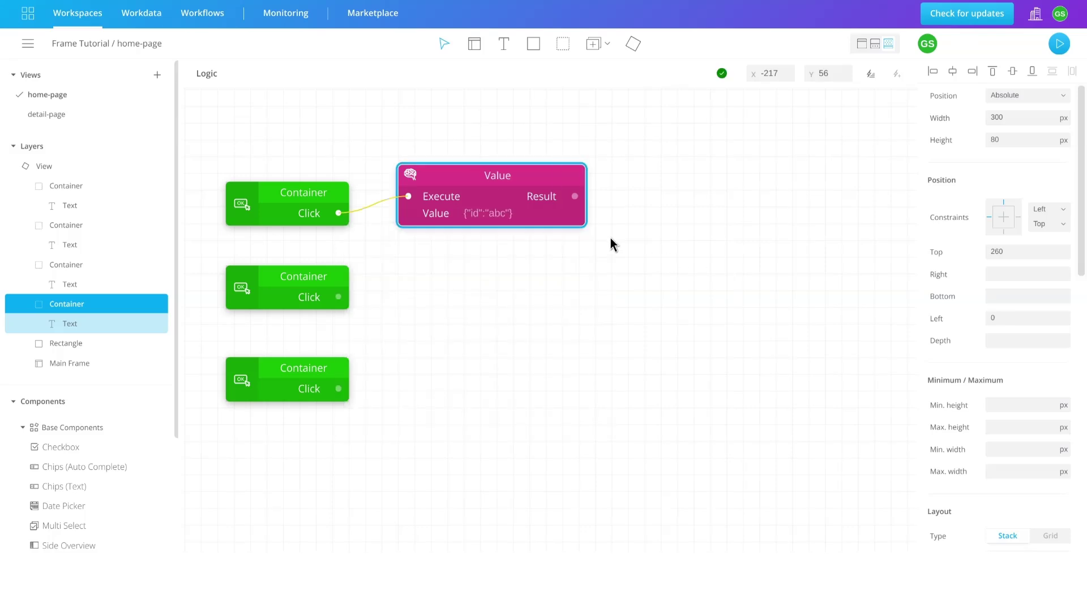
# Copy the Value block, place the copy beside the second Click block and set its value to {"id":"def"}
pyautogui.hotkey('ctrl', 'c')
pyautogui.hotkey('ctrl', 'v')
pyautogui.moveTo(824, 286); pyautogui.dragTo(501, 272)
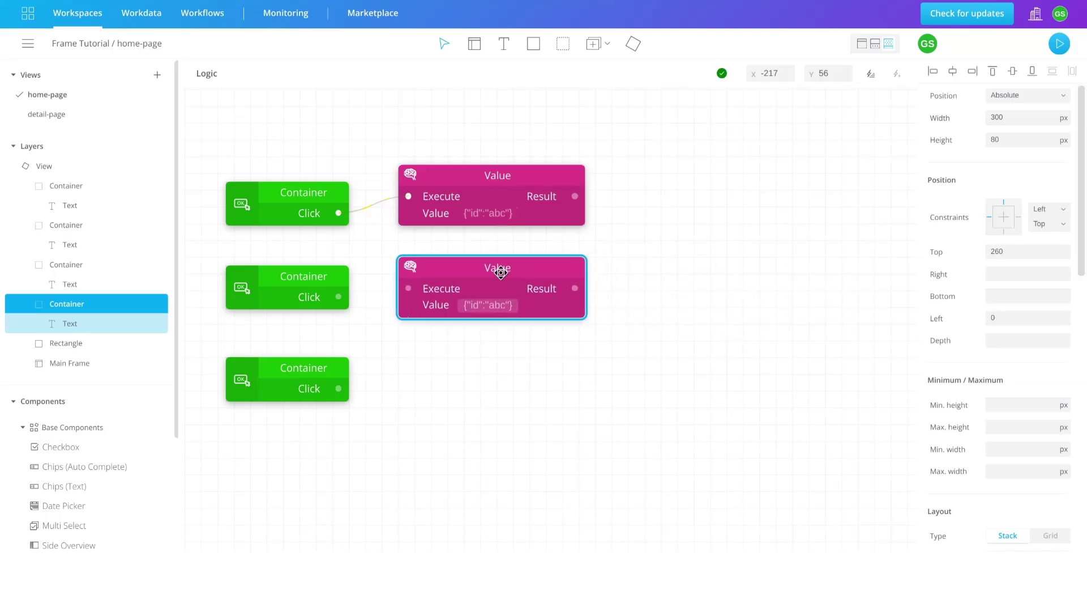
pyautogui.click(488, 305)
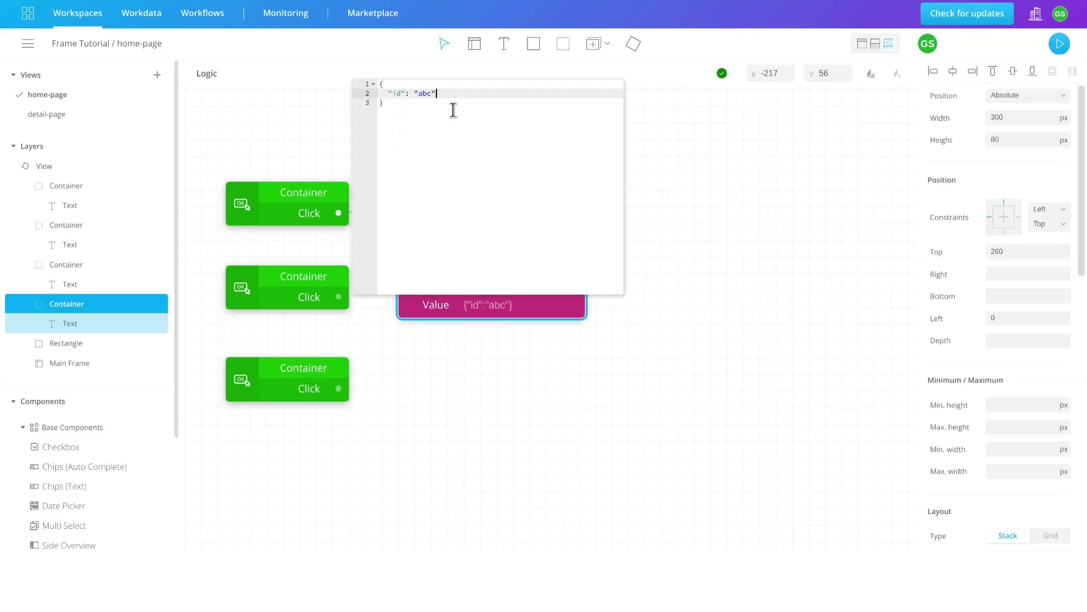
pyautogui.write('def')
pyautogui.press('Escape')
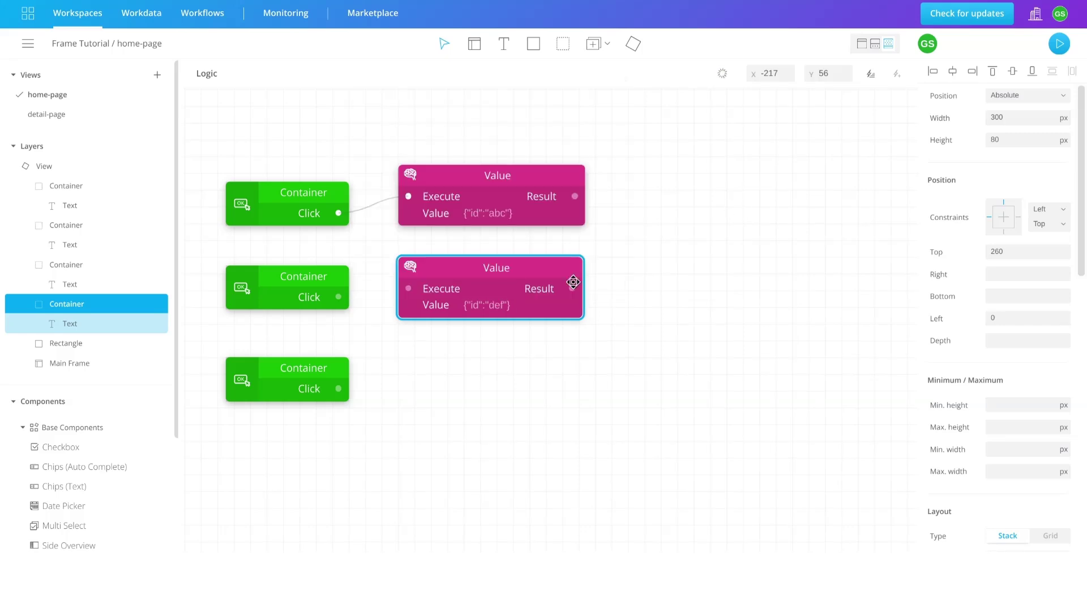
# Copy the second Value block, place the copy beside the third Click block and set its value to {"id":"ghi"}
pyautogui.hotkey('ctrl', 'c')
pyautogui.hotkey('ctrl', 'v')
pyautogui.moveTo(802, 373); pyautogui.dragTo(475, 360)
pyautogui.click(486, 397)
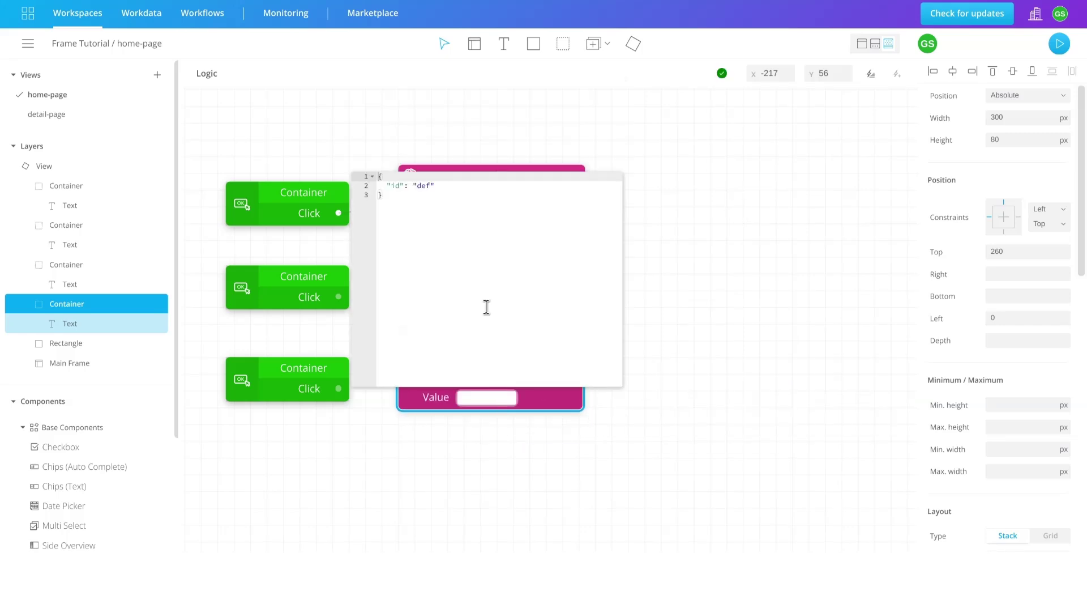
pyautogui.press('BackSpace')
pyautogui.press('BackSpace')
pyautogui.press('BackSpace')
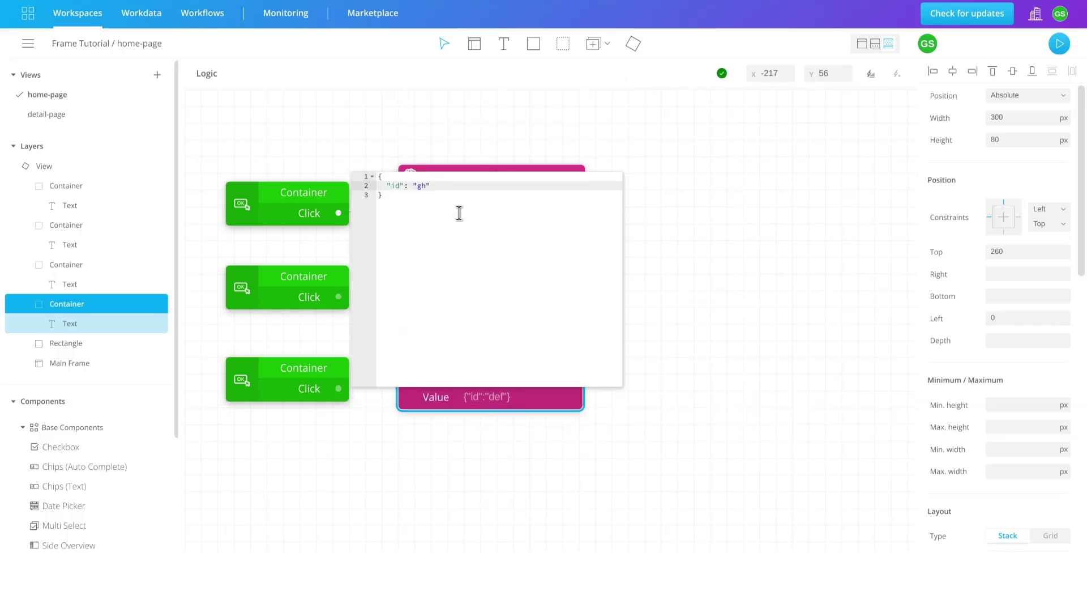
pyautogui.press('Escape')
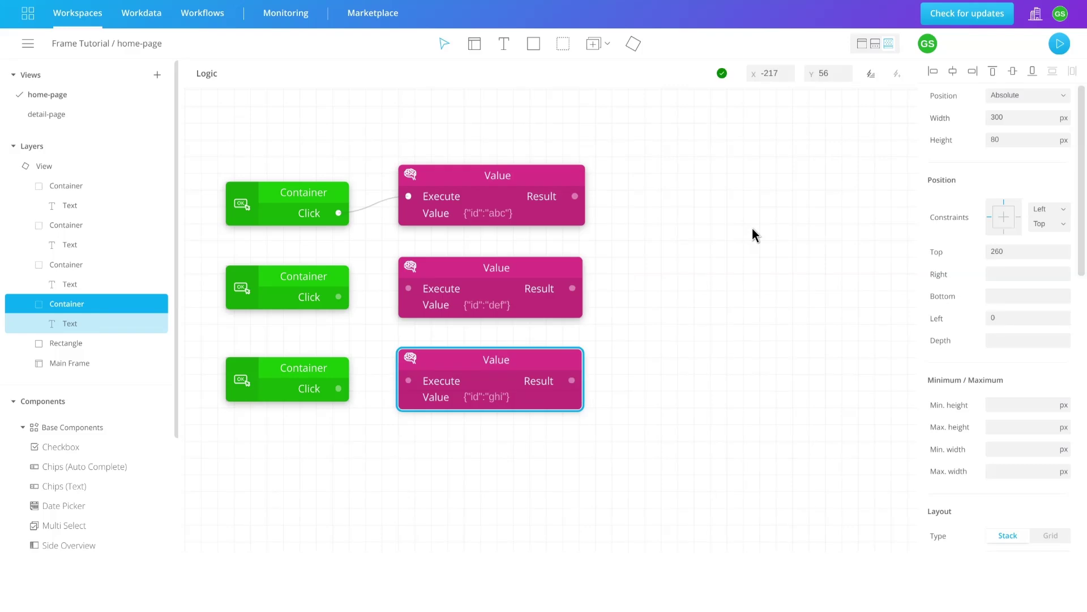
# Connect the second and third containers' Click outputs to the Execute inputs of their neighbouring Value blocks
pyautogui.moveTo(338, 296); pyautogui.dragTo(408, 288)
pyautogui.moveTo(338, 389); pyautogui.dragTo(408, 380)
# Insert a Set Route block into the home-page logic and place it beyond the three Value blocks, level with the middle one
pyautogui.click(871, 73)
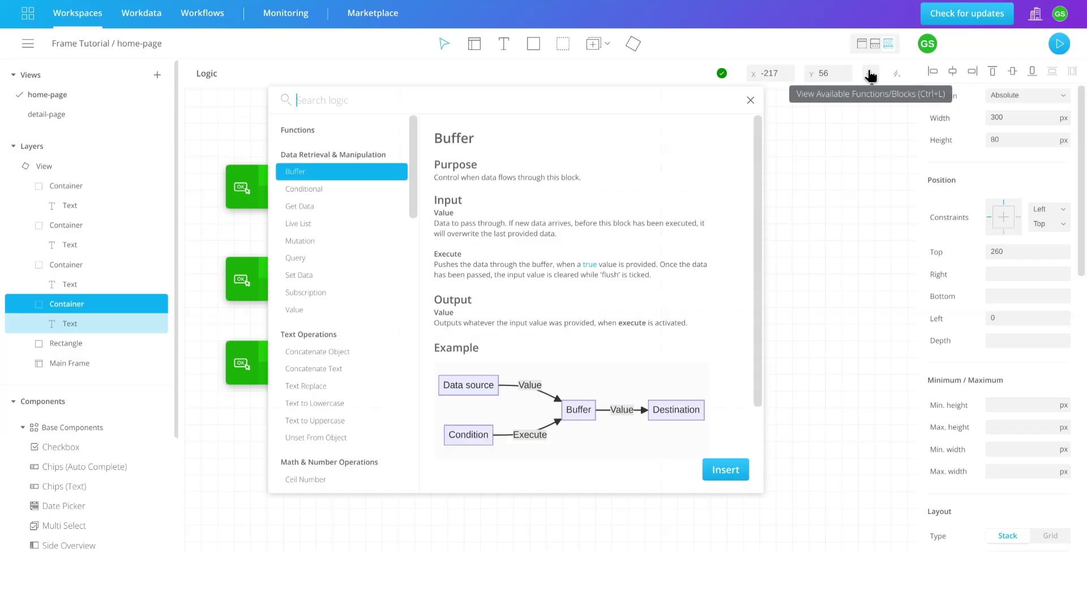
pyautogui.write('set')
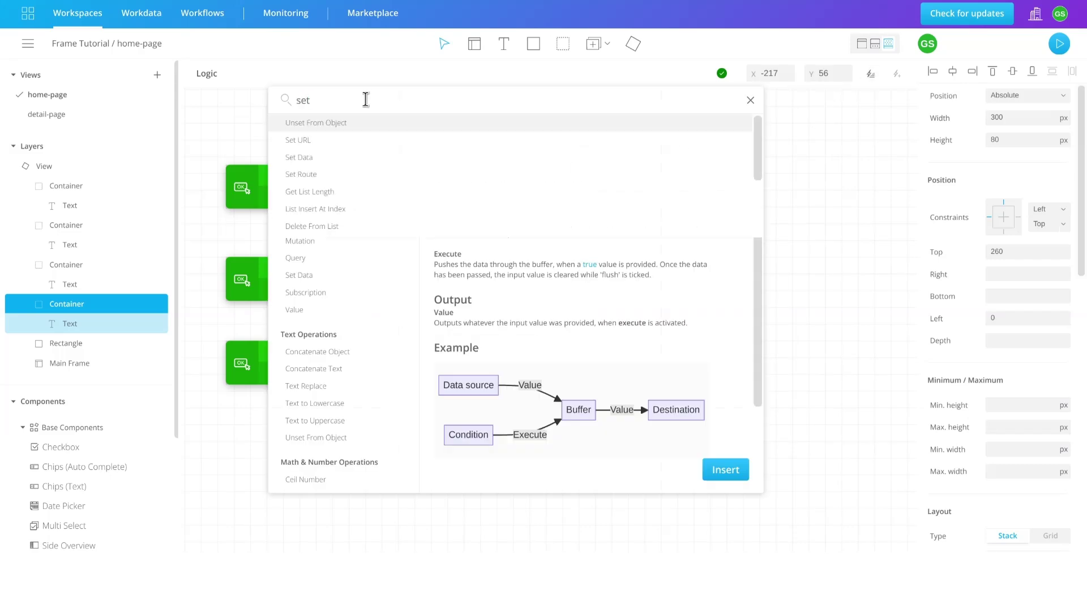
pyautogui.write(' route')
pyautogui.click(347, 126)
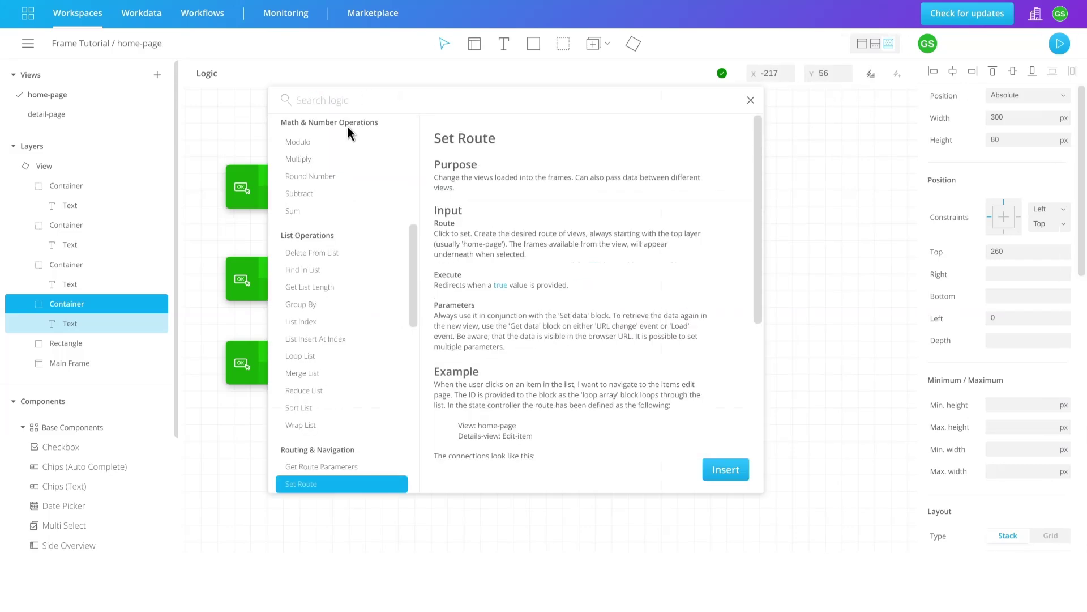
pyautogui.click(727, 469)
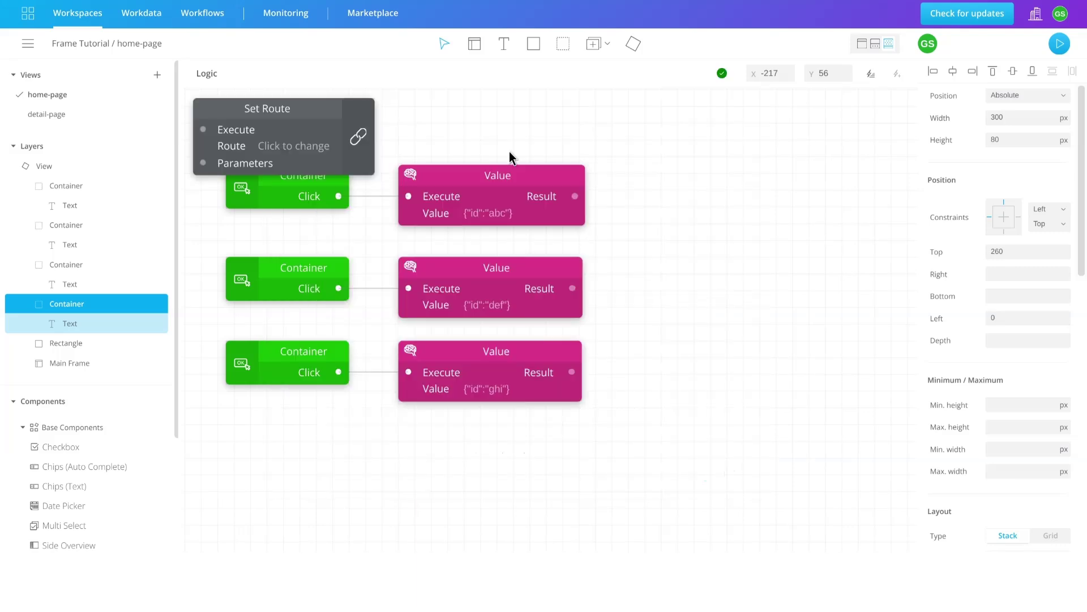
pyautogui.moveTo(276, 109); pyautogui.dragTo(751, 252)
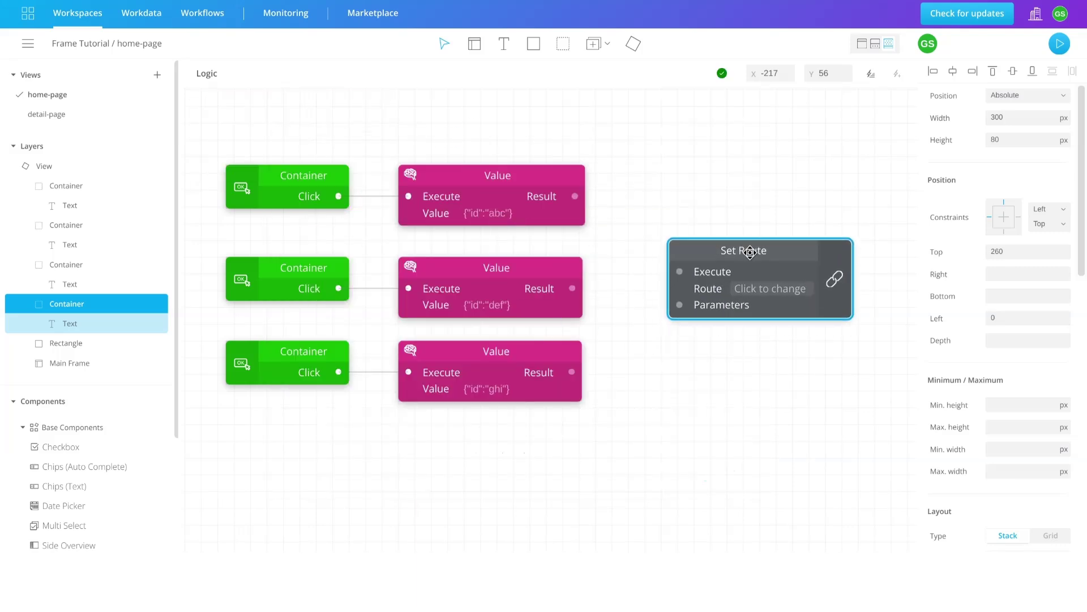
pyautogui.click(799, 162)
# Connect the Result output of all three Value blocks to both the Execute and Parameters inputs of the Set Route block
pyautogui.moveTo(644, 235); pyautogui.dragTo(680, 272)
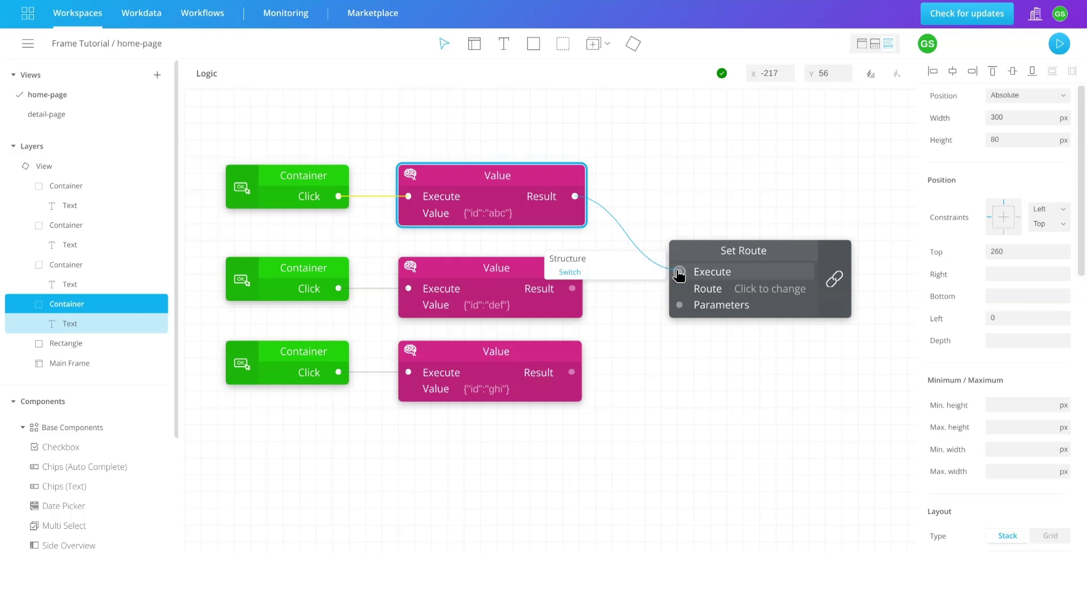
pyautogui.moveTo(575, 196); pyautogui.dragTo(694, 314)
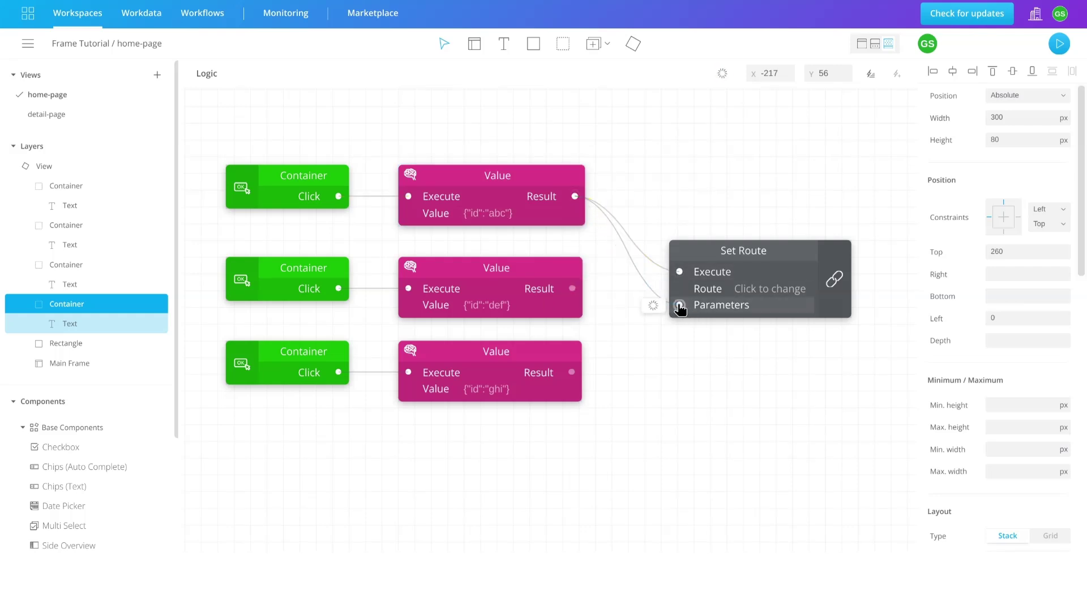
pyautogui.moveTo(572, 289); pyautogui.dragTo(680, 275)
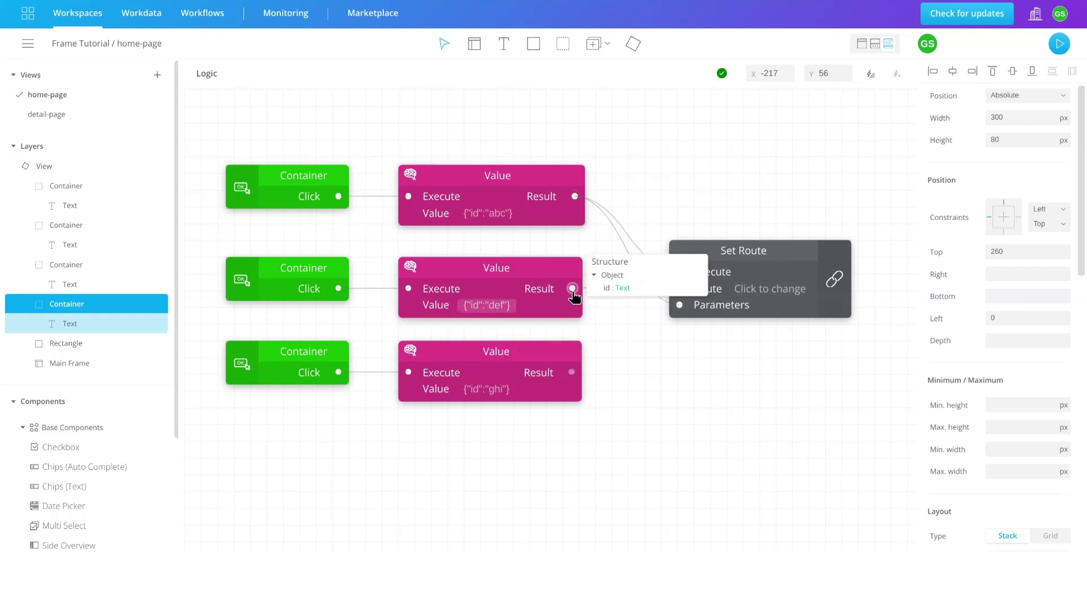
pyautogui.moveTo(572, 288); pyautogui.dragTo(680, 305)
pyautogui.moveTo(572, 372); pyautogui.dragTo(680, 271)
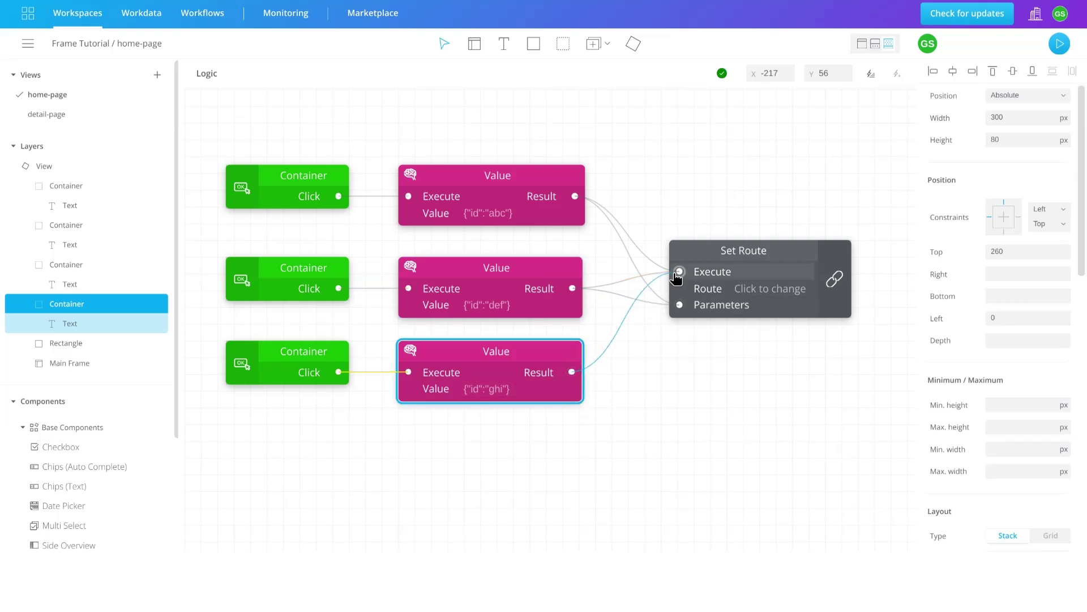
pyautogui.moveTo(572, 372); pyautogui.dragTo(680, 305)
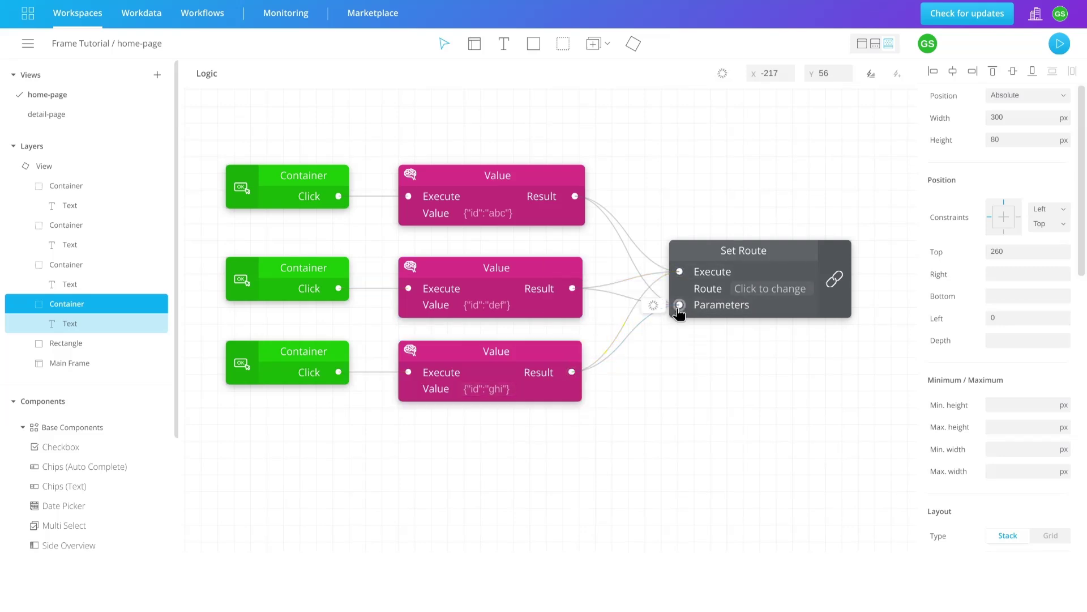
# Set the Set Route block's route so the home-page Main Frame loads the detail-page view
pyautogui.click(771, 292)
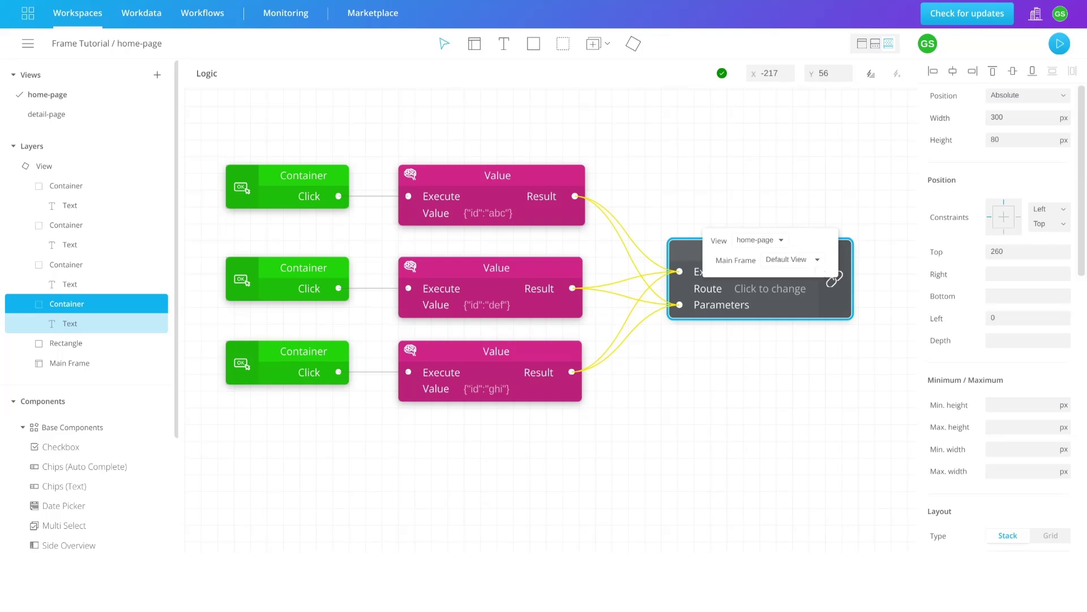
pyautogui.click(801, 312)
pyautogui.click(797, 361)
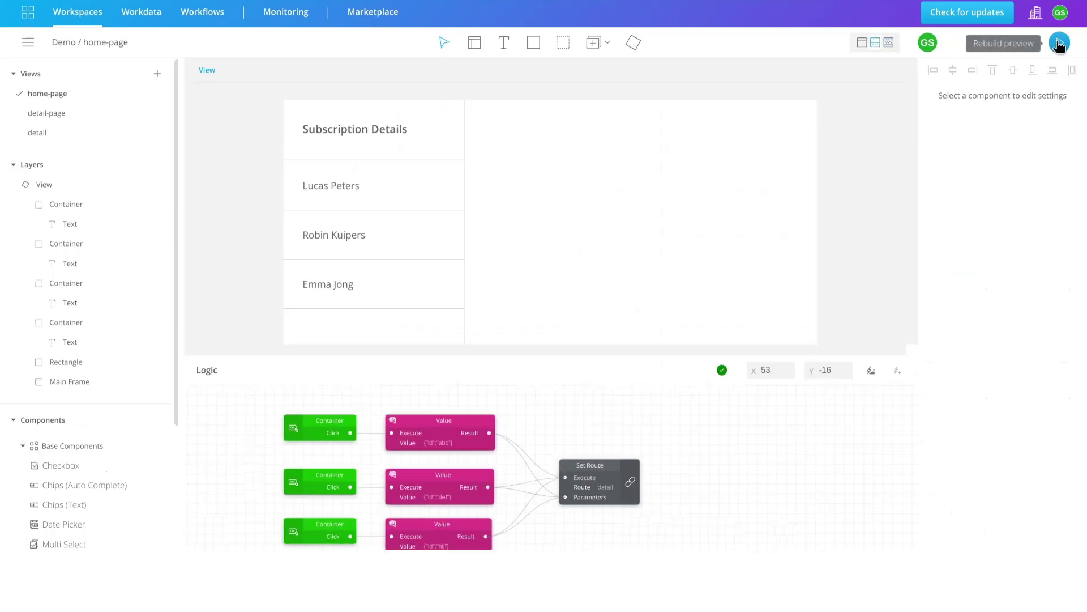
# Preview the home-page and open the first subscriber in the list
pyautogui.click(1059, 44)
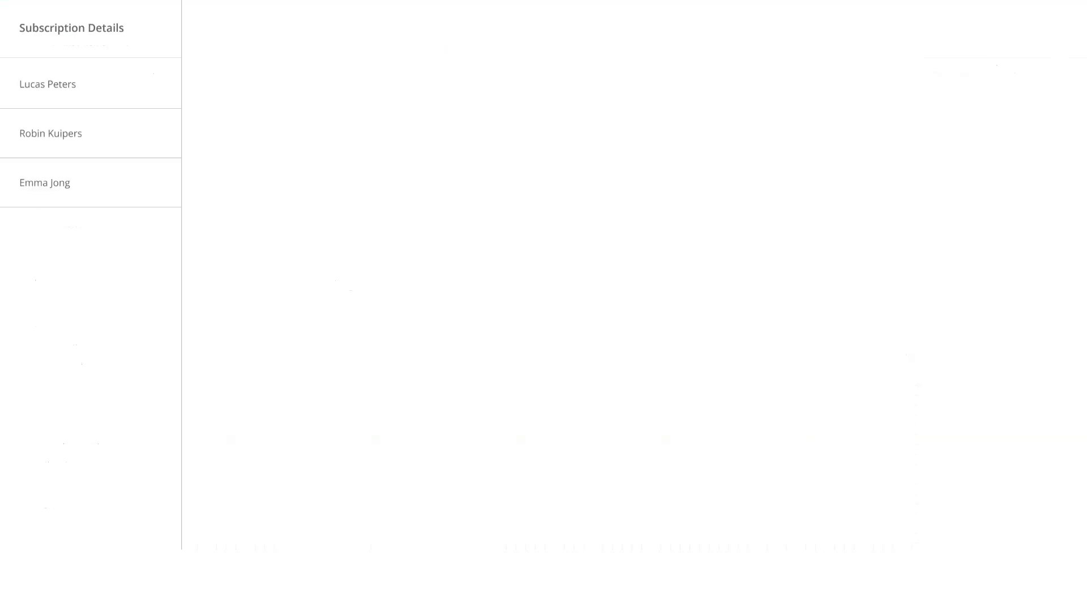
pyautogui.click(59, 82)
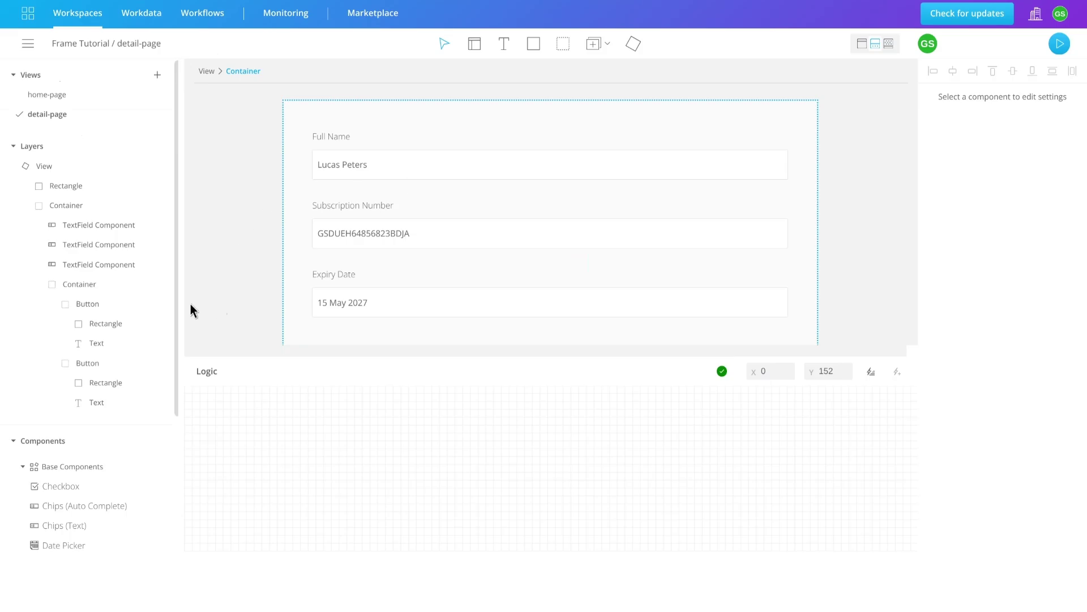
# Add a Parameters change event for the detail-page View and place it in the logic canvas
pyautogui.click(95, 166)
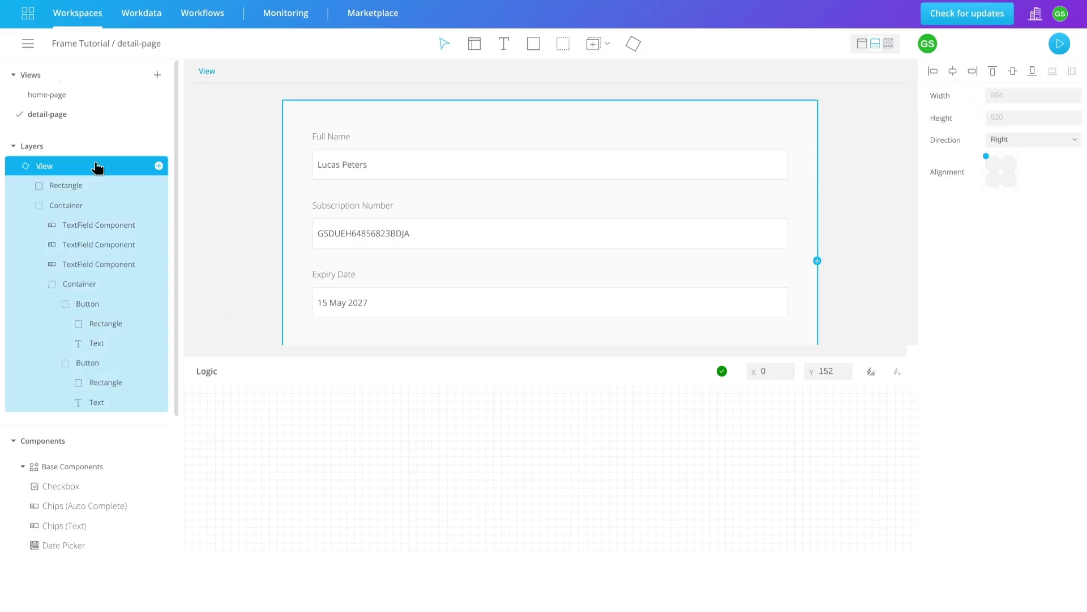
pyautogui.click(159, 166)
pyautogui.click(194, 222)
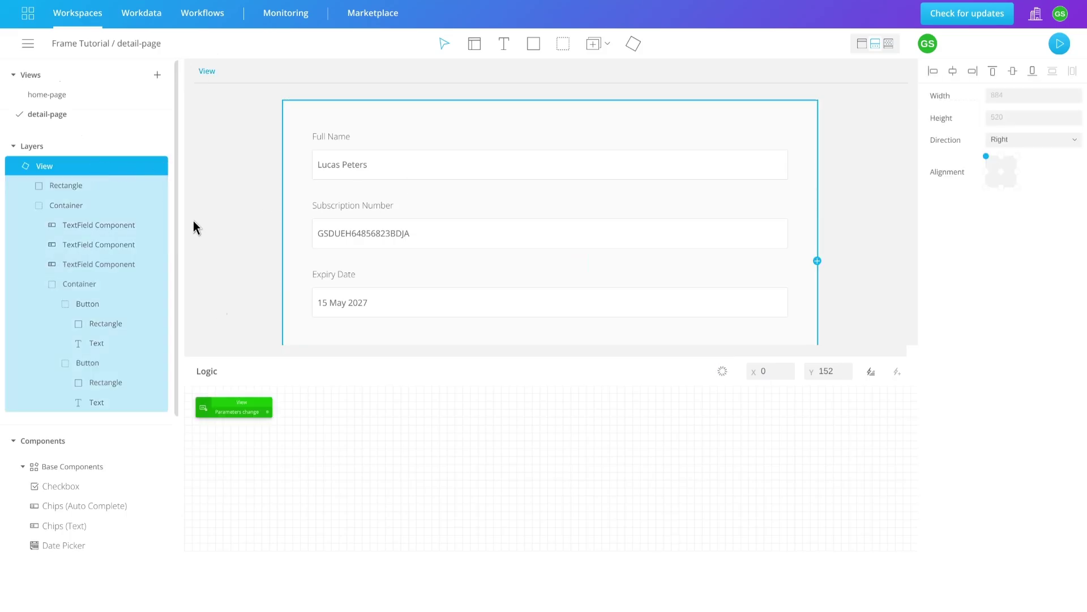
pyautogui.moveTo(228, 402); pyautogui.dragTo(255, 446)
pyautogui.scroll(3, 224, 487)
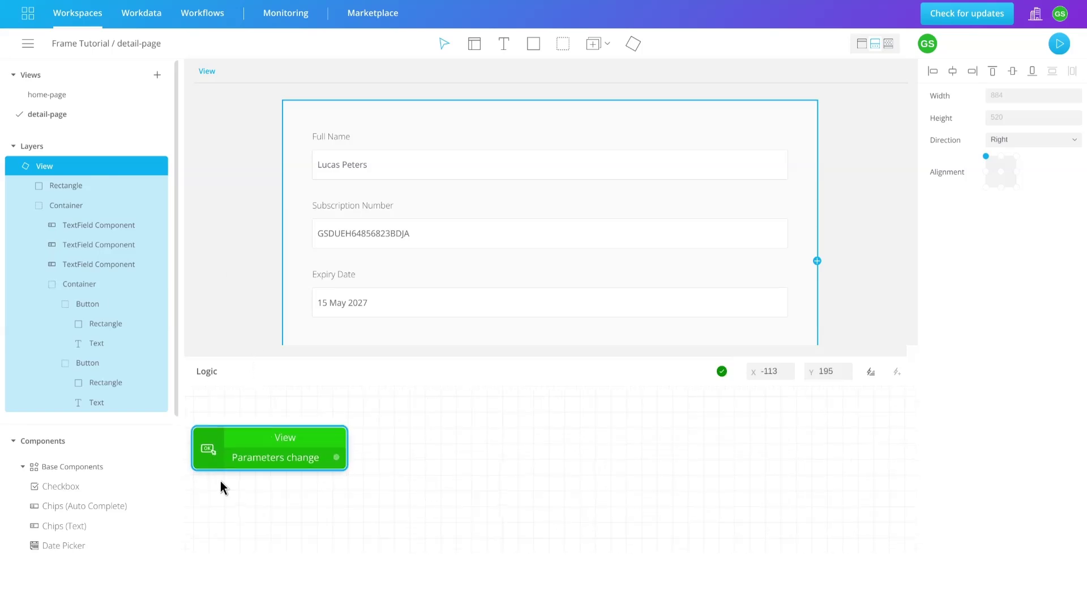
# Insert a Get Data block into the detail-page logic and place it beside the Parameters change event
pyautogui.click(870, 374)
pyautogui.click(303, 206)
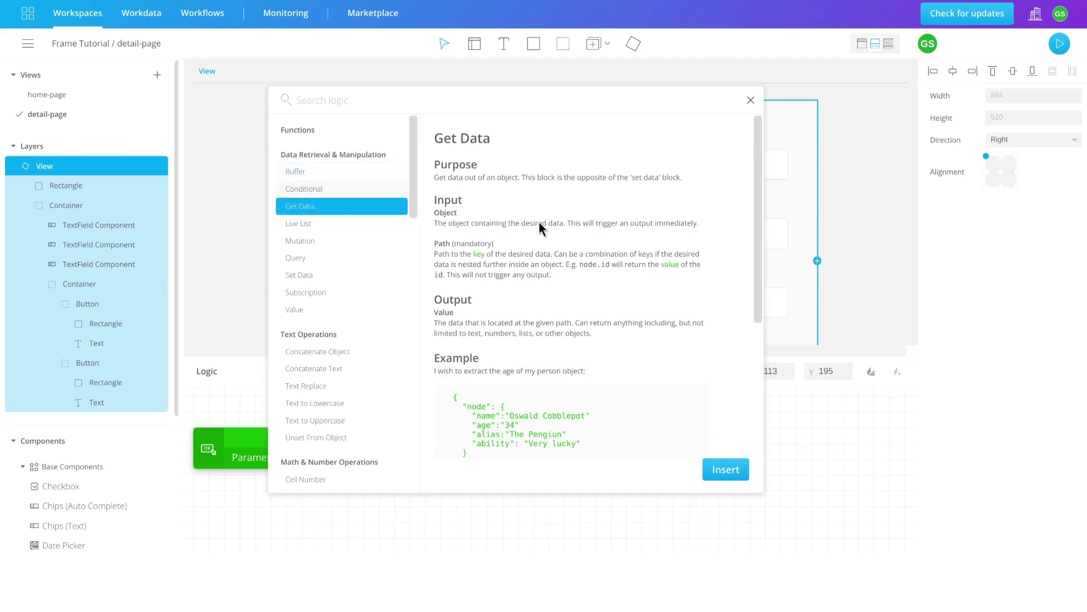
pyautogui.click(724, 475)
pyautogui.moveTo(272, 407); pyautogui.dragTo(483, 430)
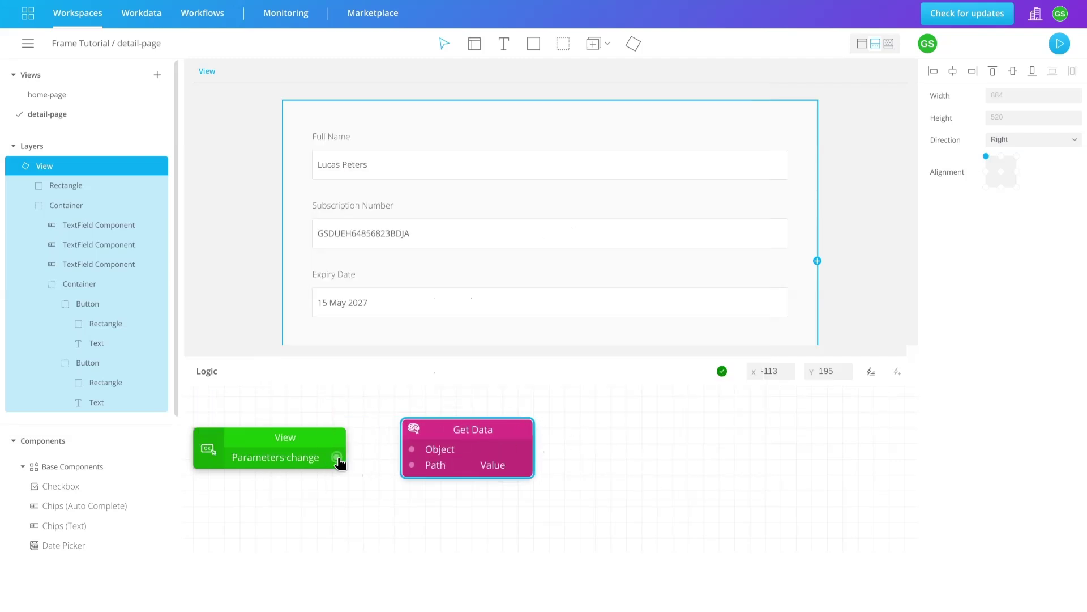
# Connect the Parameters change output to the Get Data block's Object input and set its first path to id
pyautogui.moveTo(337, 457); pyautogui.dragTo(411, 450)
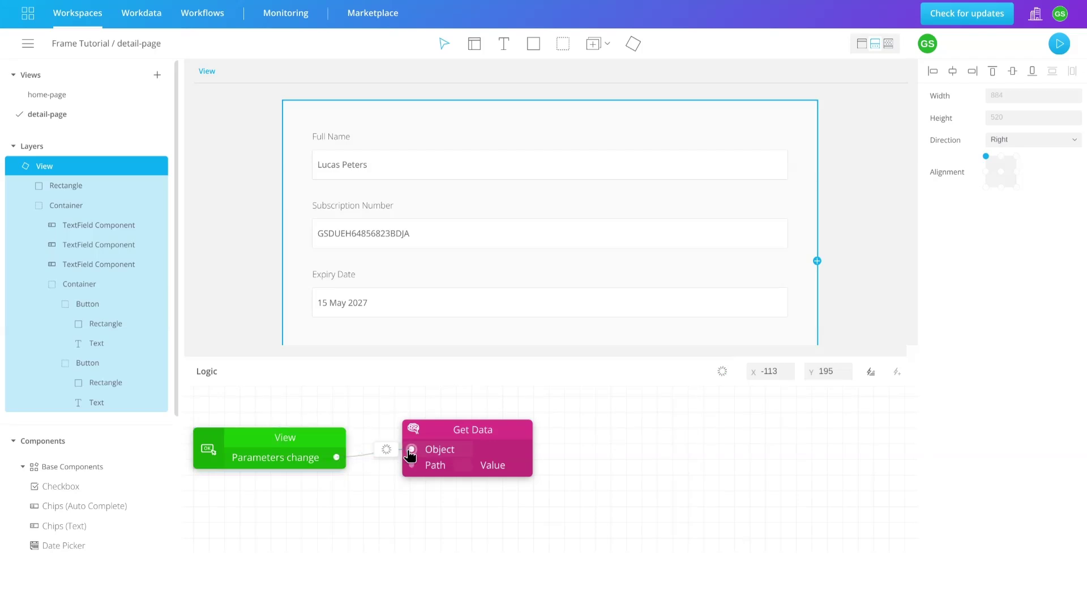
pyautogui.click(463, 464)
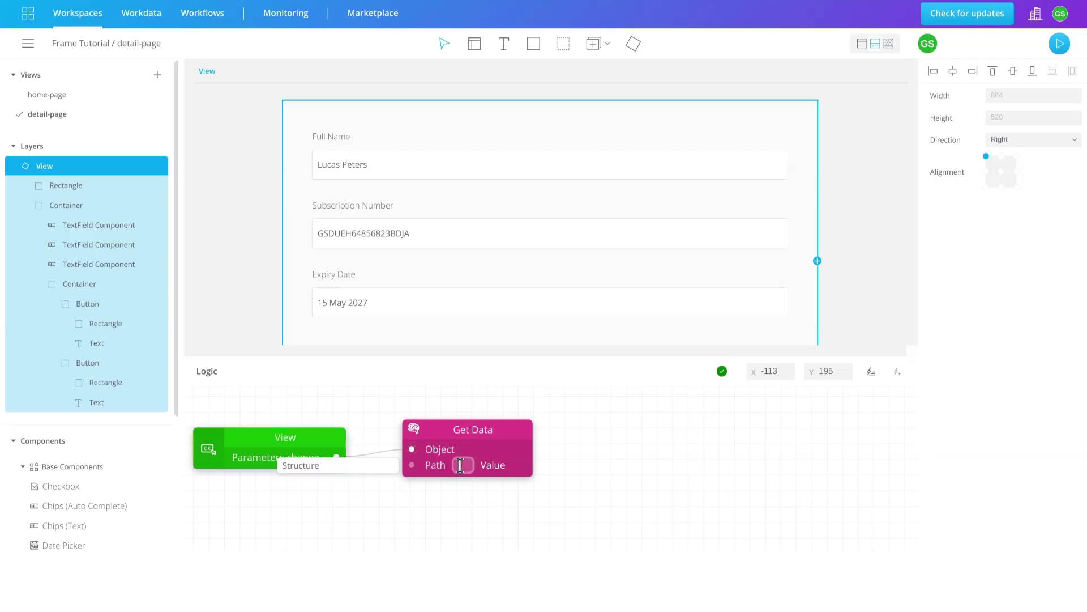
pyautogui.write('id')
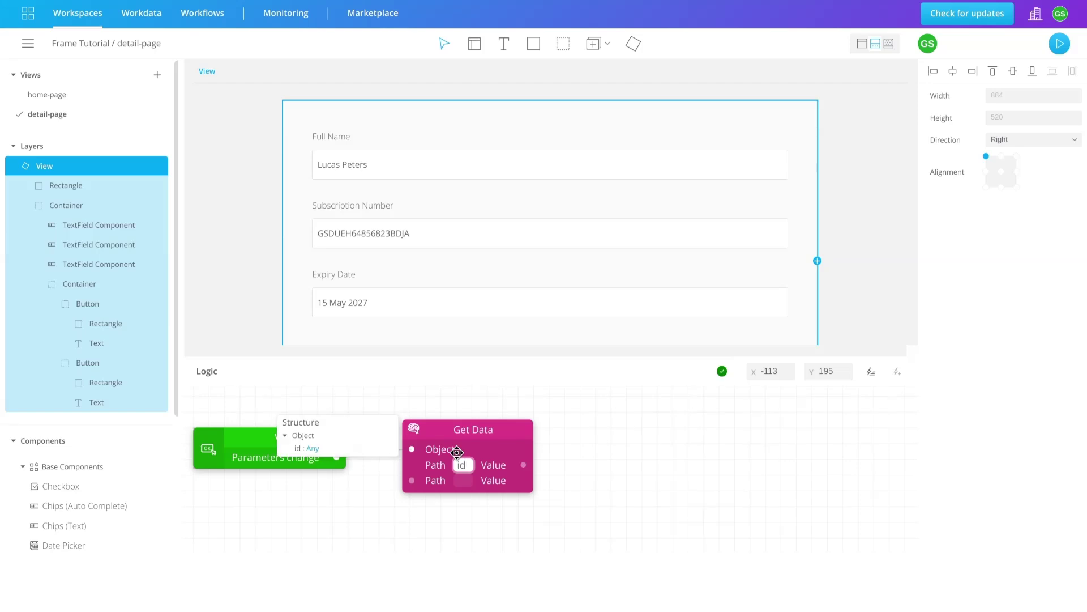
pyautogui.click(624, 453)
# Insert a Value block into the detail-page logic and place it beside the Get Data block
pyautogui.hscroll(5, 623, 453)
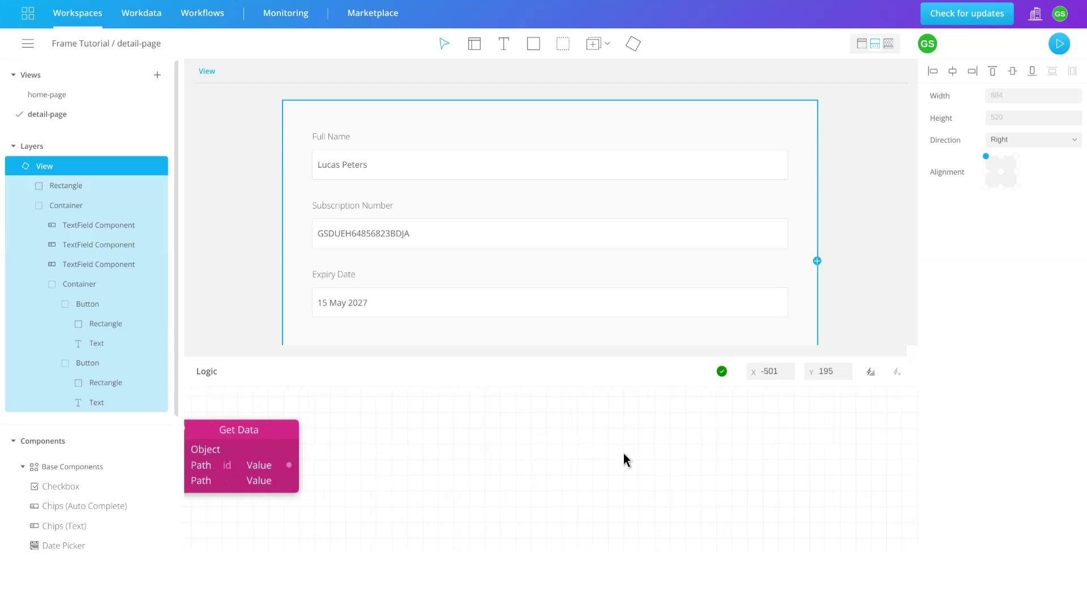
pyautogui.click(872, 374)
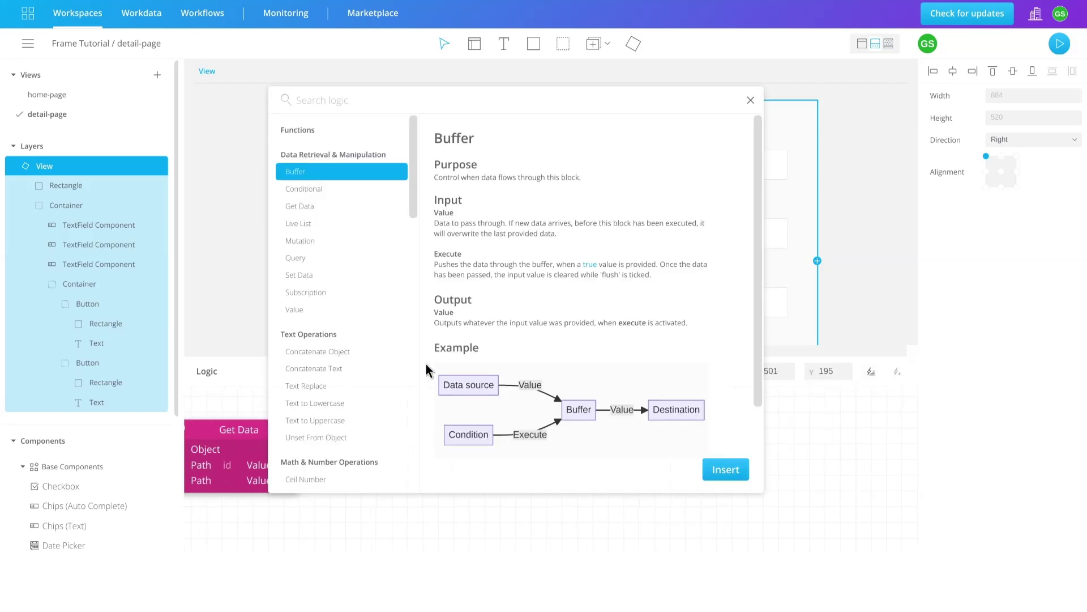
pyautogui.click(301, 309)
pyautogui.click(726, 469)
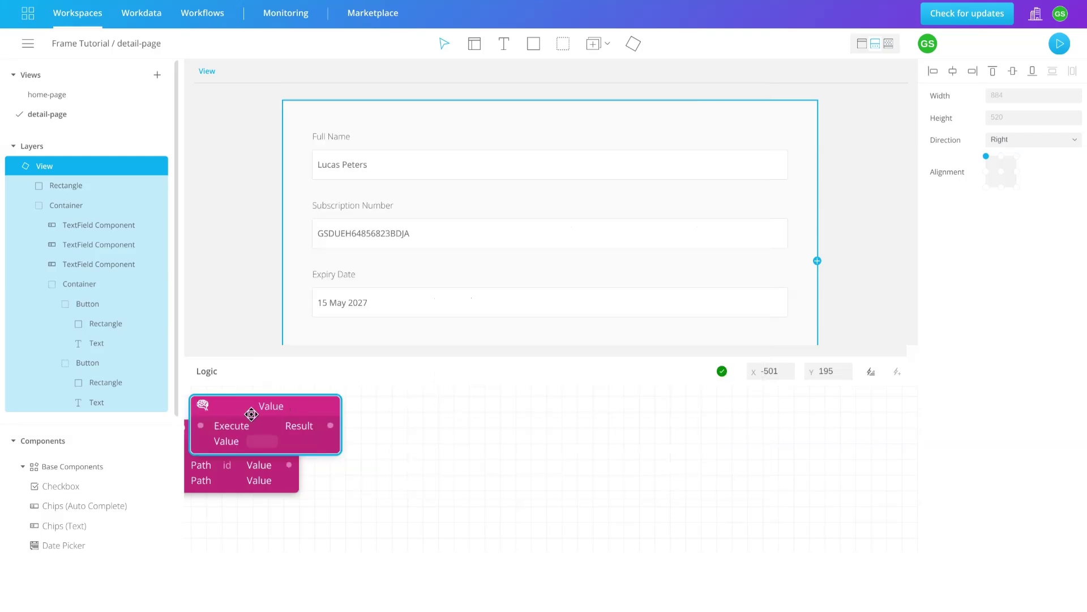
pyautogui.moveTo(249, 412); pyautogui.dragTo(413, 466)
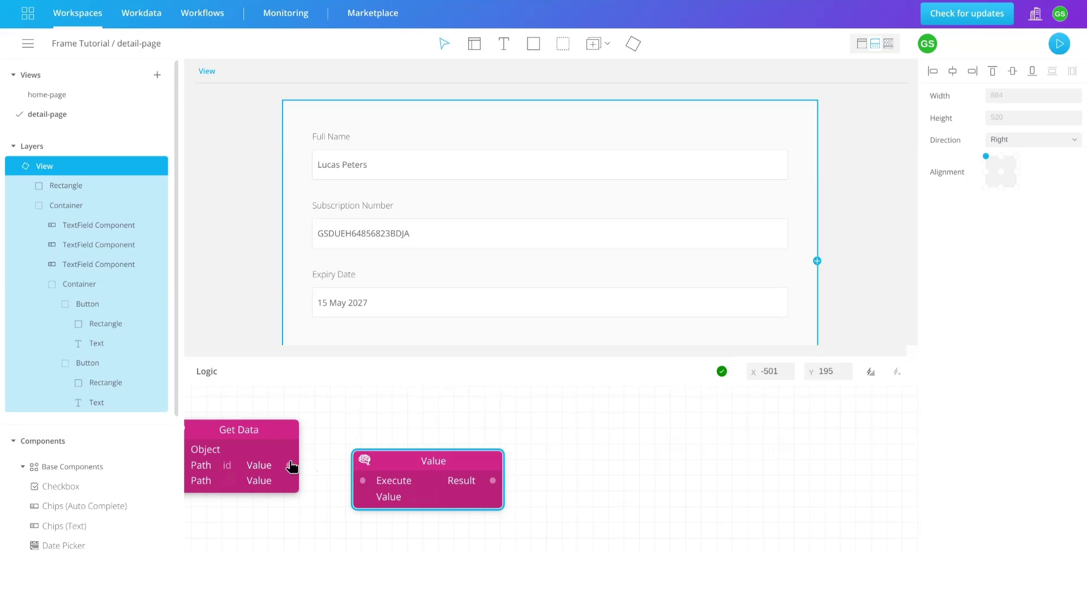
# Connect Get Data's id output to the Value block's Execute input and paste the JSON list of three subscriber records as its value
pyautogui.moveTo(290, 466); pyautogui.dragTo(361, 488)
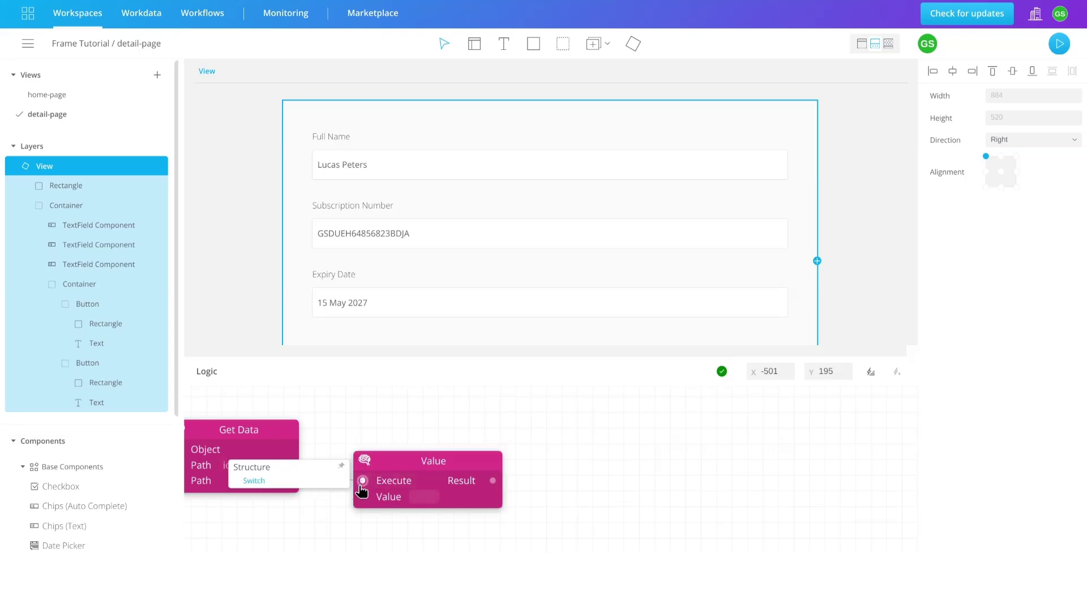
pyautogui.click(434, 498)
pyautogui.hotkey('ctrl', 'v')
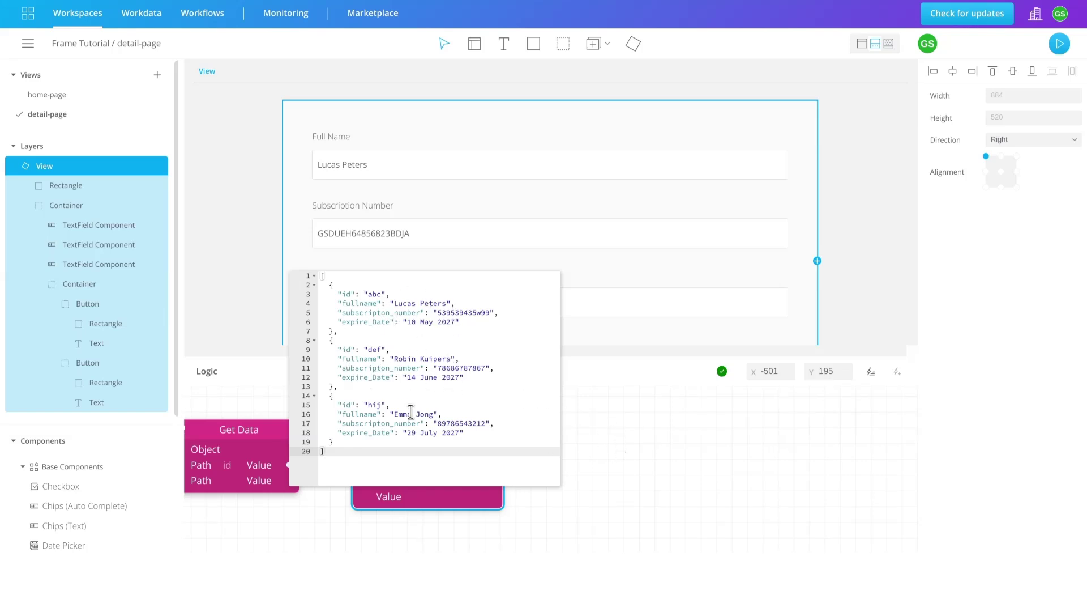
pyautogui.click(606, 474)
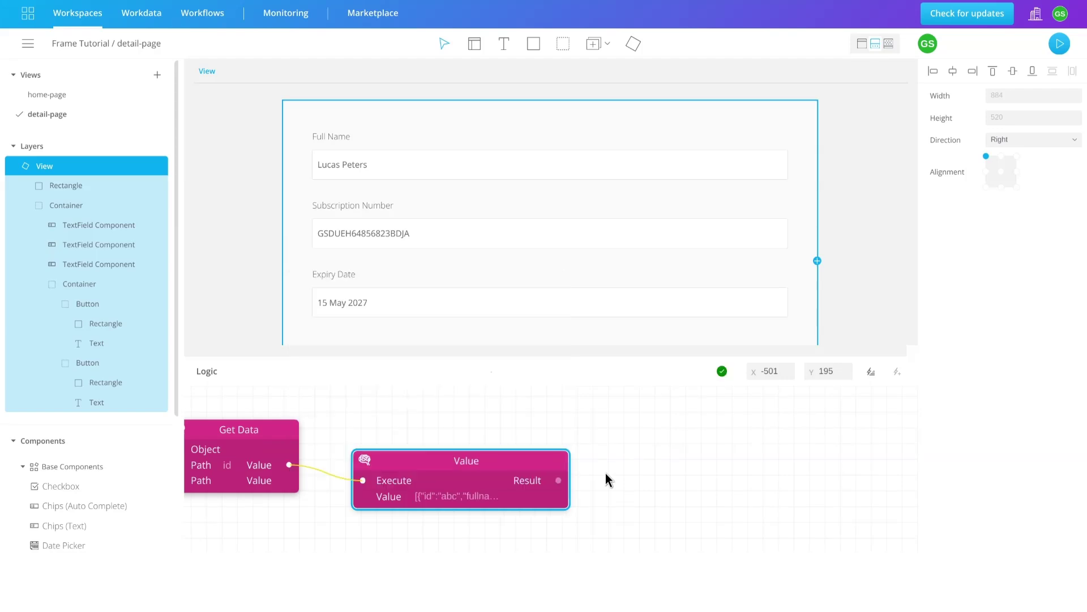
# Insert a Find In List block and place it beside the Value block holding the subscriber list
pyautogui.click(871, 371)
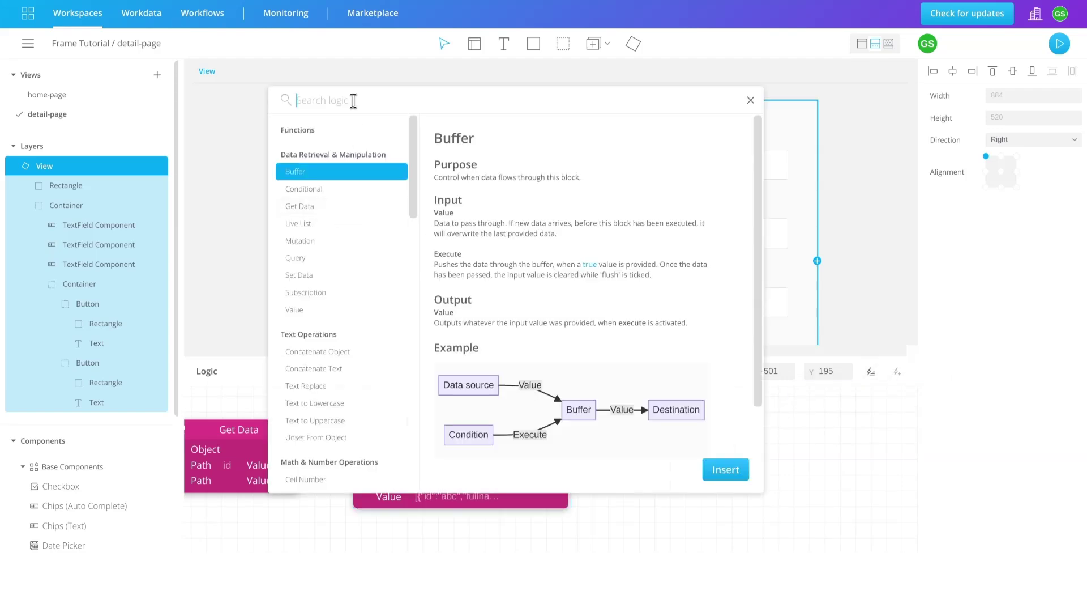
pyautogui.write('find')
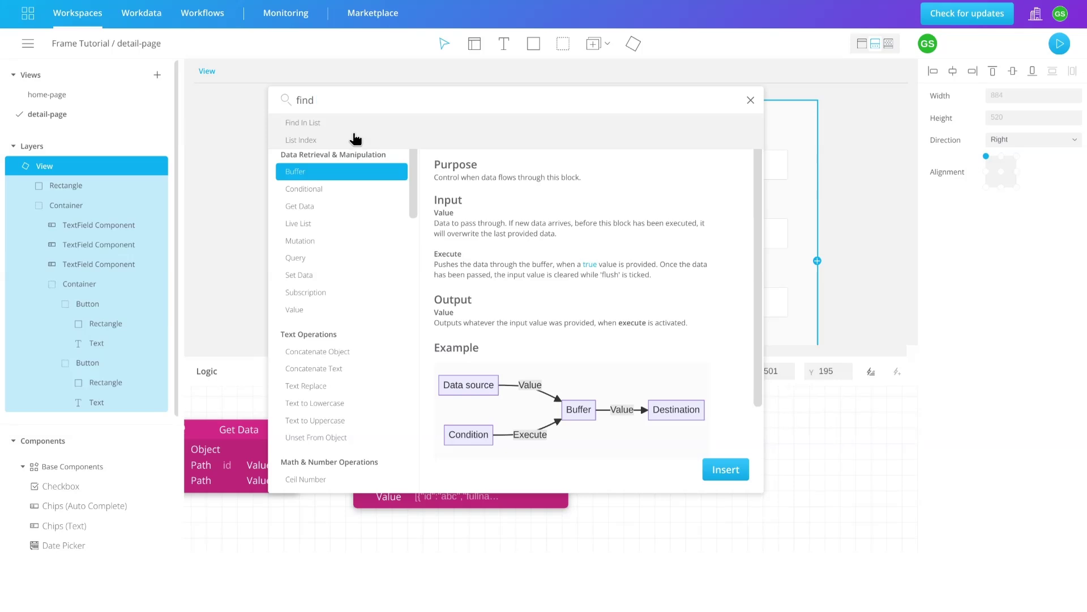
pyautogui.click(350, 129)
pyautogui.click(726, 469)
pyautogui.moveTo(244, 408); pyautogui.dragTo(668, 438)
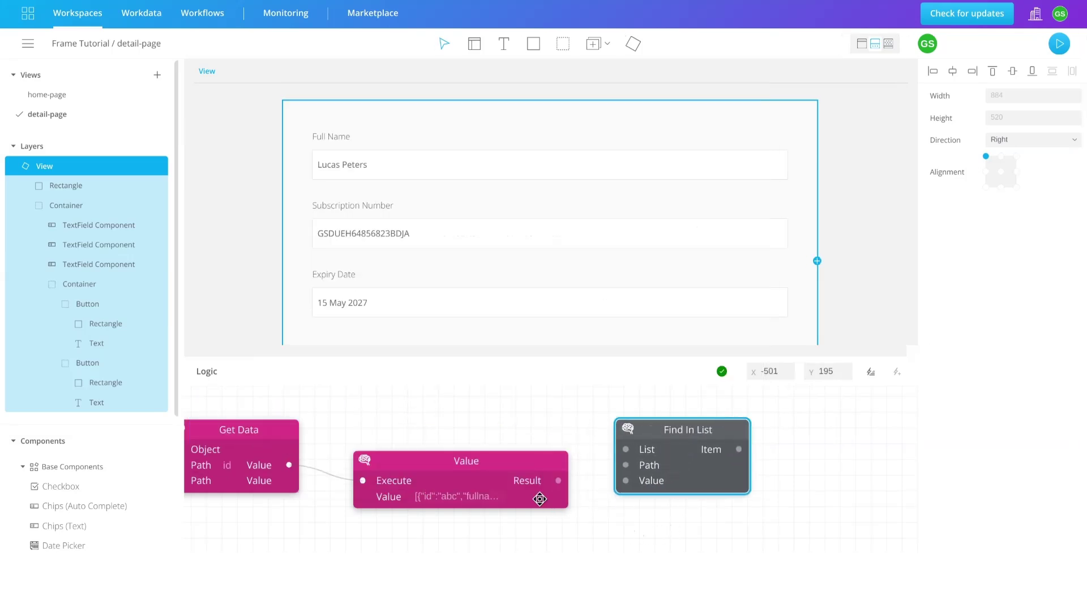
# Connect the Value block's Result to Find In List's List and Get Data's id output to its Value, placing Find In List above the Value block
pyautogui.moveTo(560, 488)
pyautogui.moveTo(559, 484); pyautogui.dragTo(616, 449)
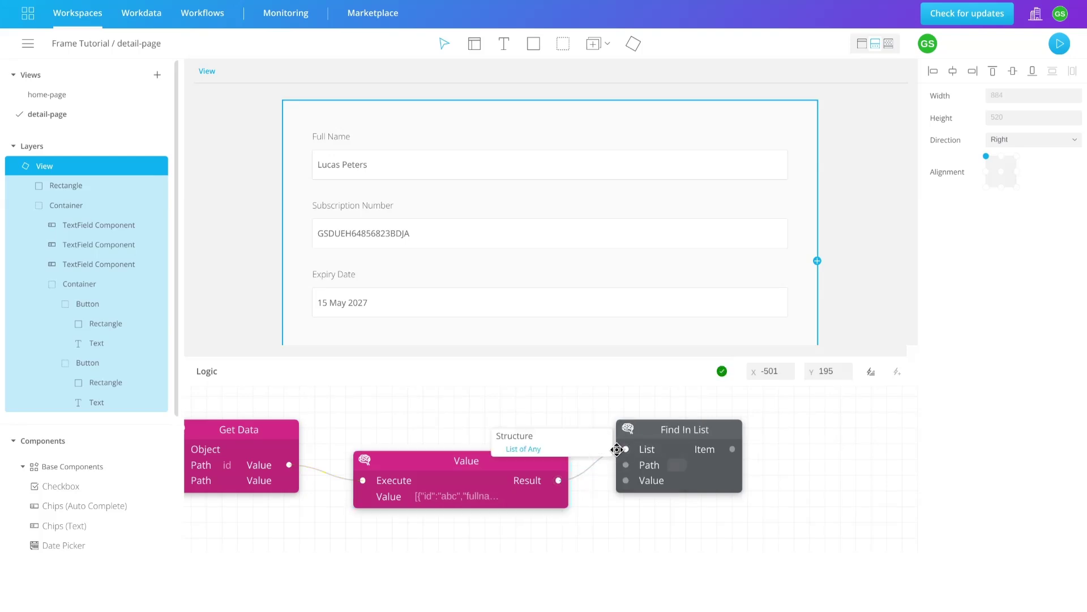
pyautogui.moveTo(289, 464); pyautogui.dragTo(626, 482)
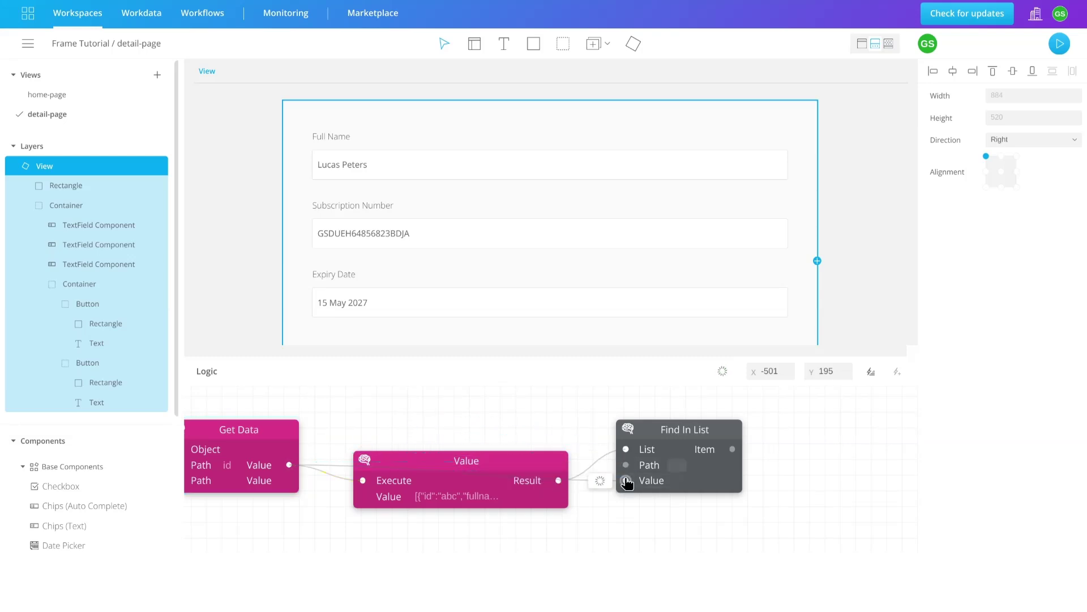
pyautogui.moveTo(697, 429); pyautogui.dragTo(511, 375)
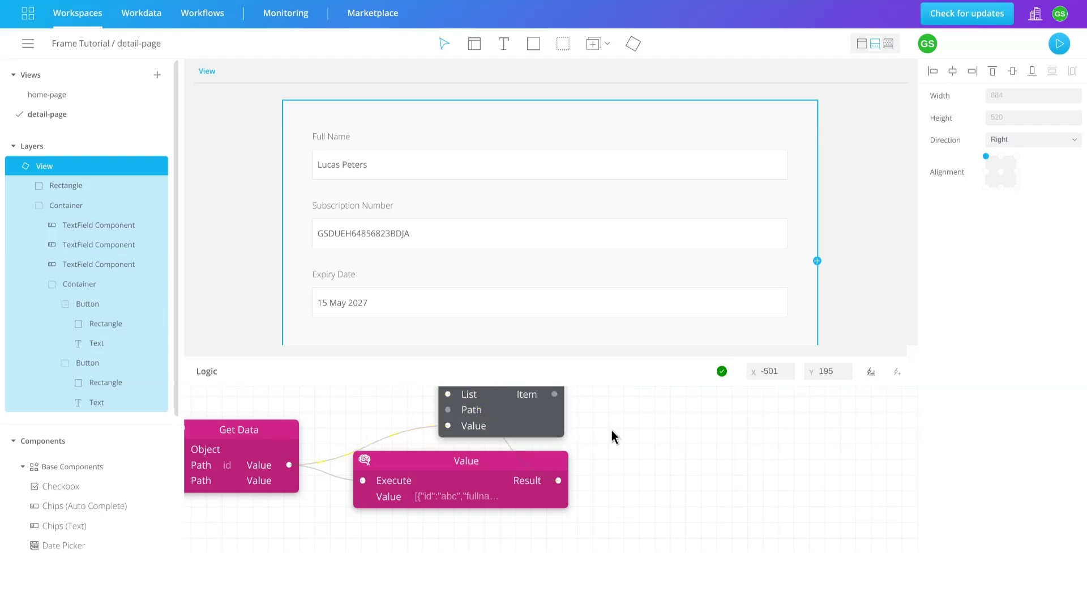
# Set Find In List's Path to id and insert a Get Data block beside it in the detail-page logic
pyautogui.write('id')
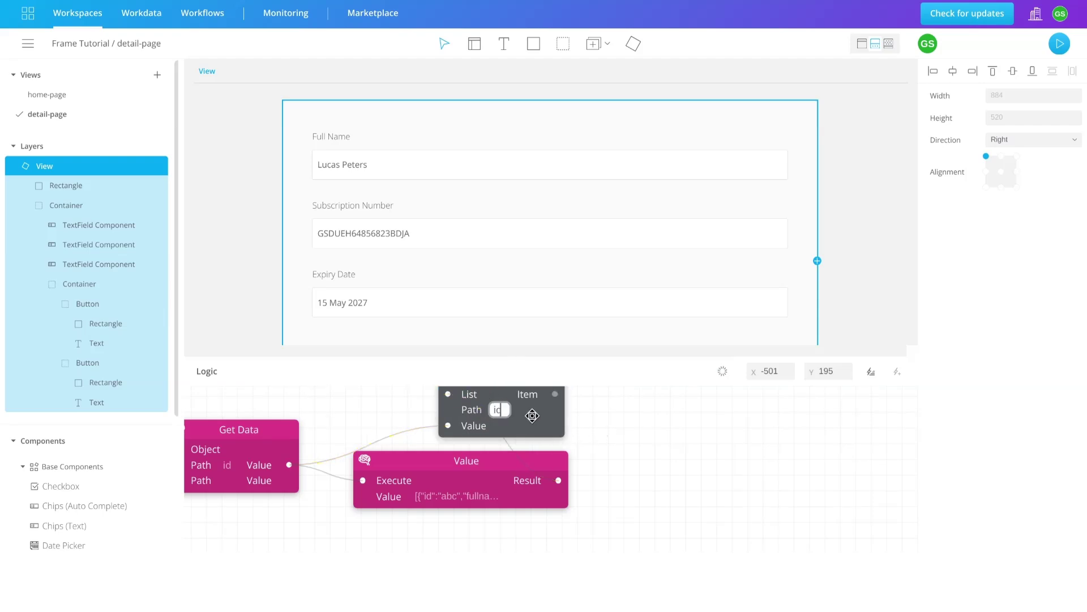
pyautogui.click(616, 433)
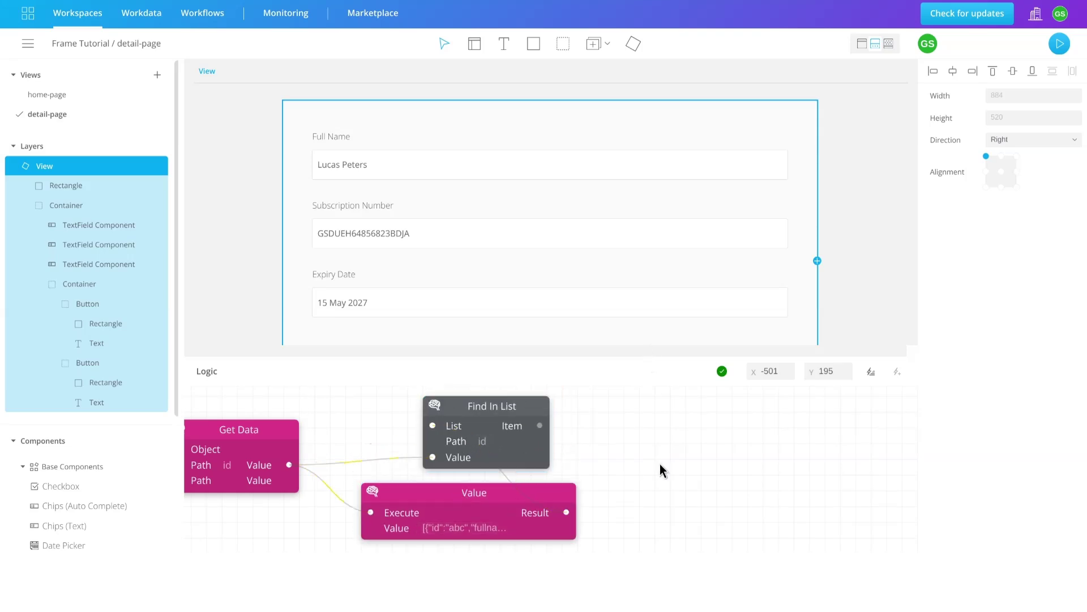
pyautogui.click(872, 372)
pyautogui.click(306, 208)
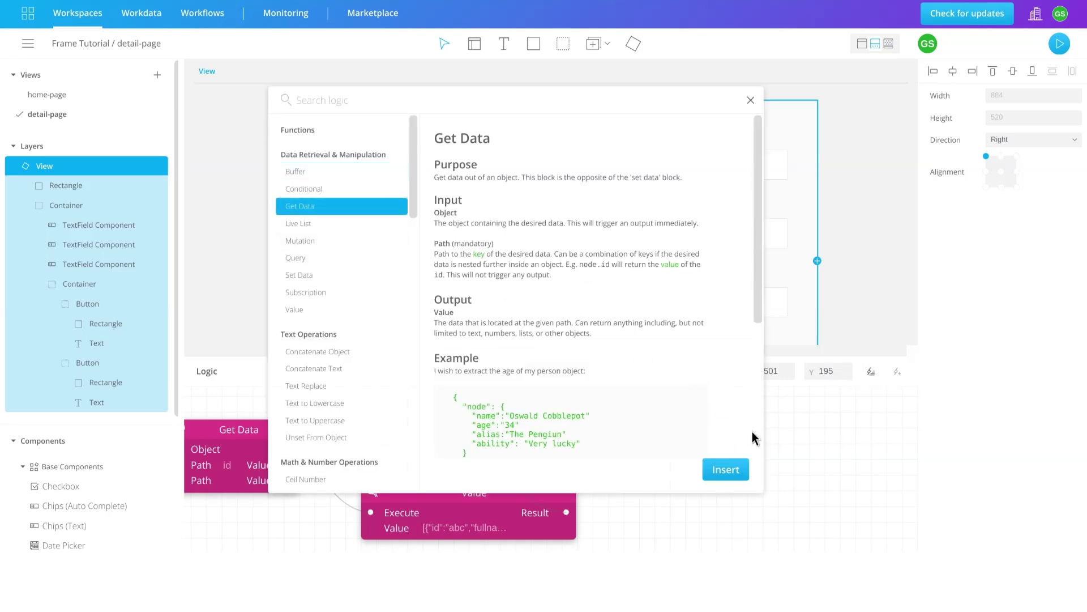
pyautogui.click(732, 472)
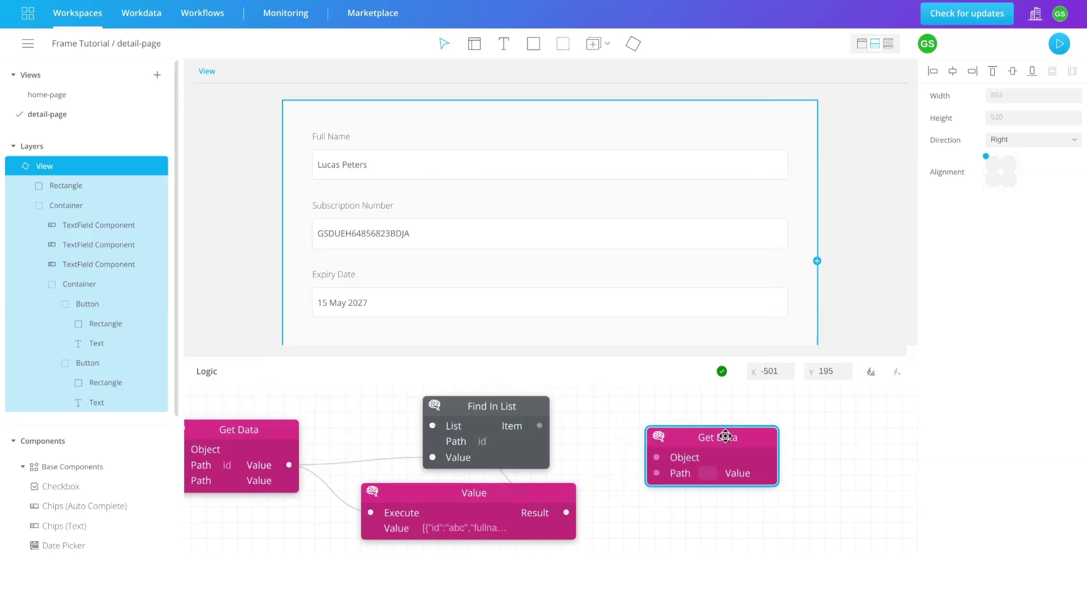
pyautogui.click(726, 436)
# Connect Find In List's Item to the new Get Data block's Object and add the paths fullname, subscription_number and expiry_date
pyautogui.moveTo(540, 426); pyautogui.dragTo(658, 458)
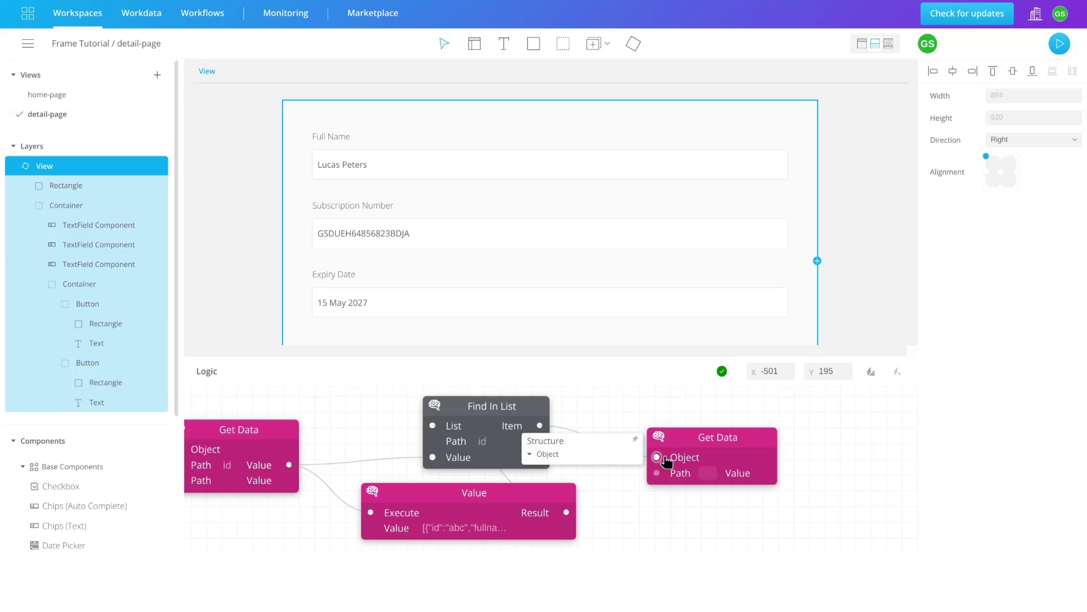
pyautogui.click(708, 472)
pyautogui.write('fullname')
pyautogui.click(708, 488)
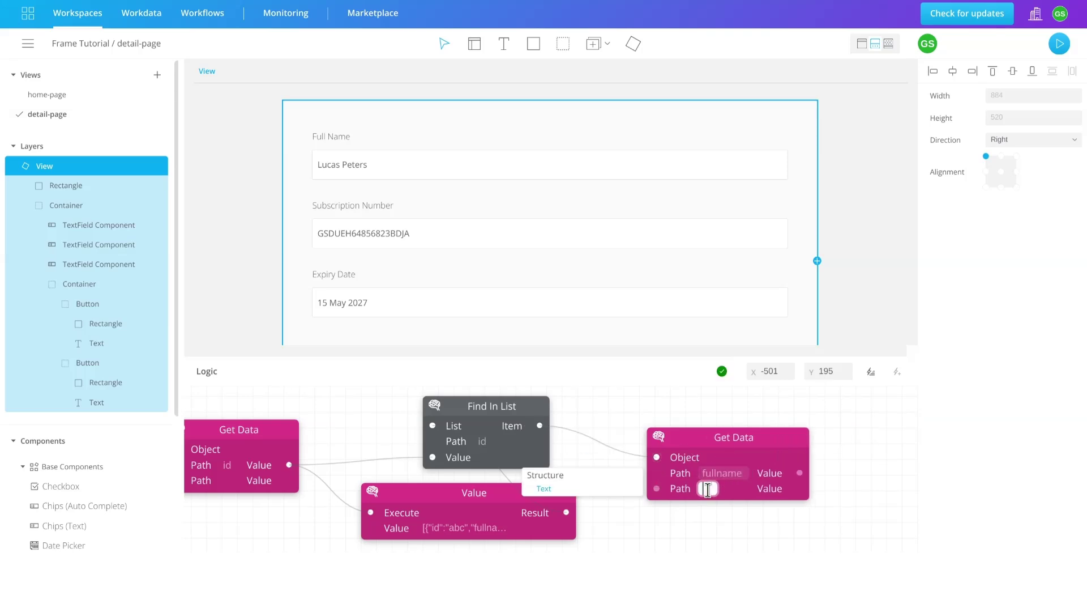
pyautogui.write('subscription')
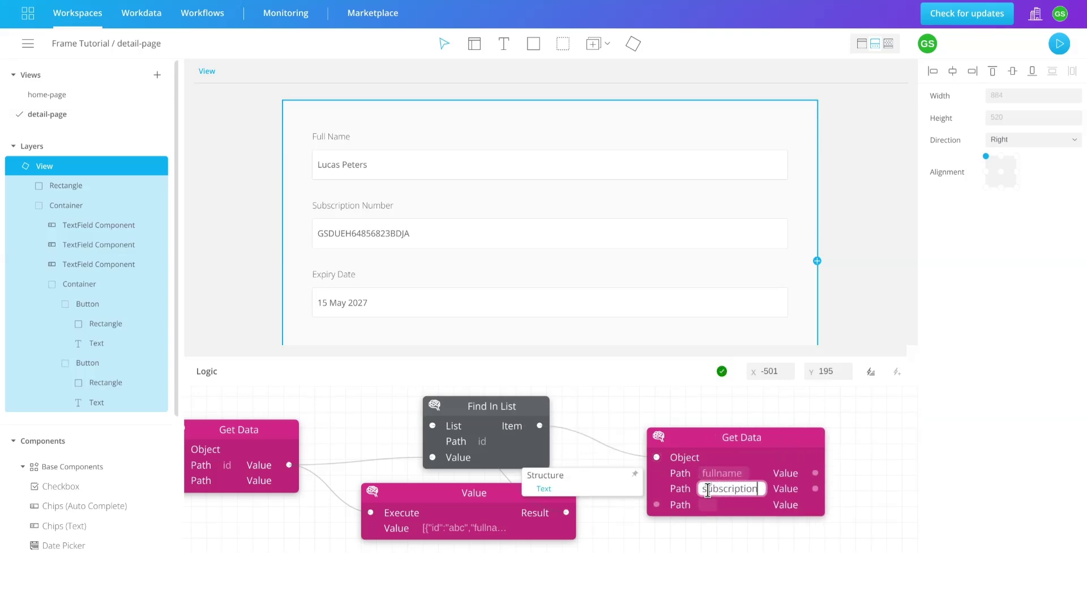
pyautogui.write('_number')
pyautogui.click(710, 504)
pyautogui.write('e')
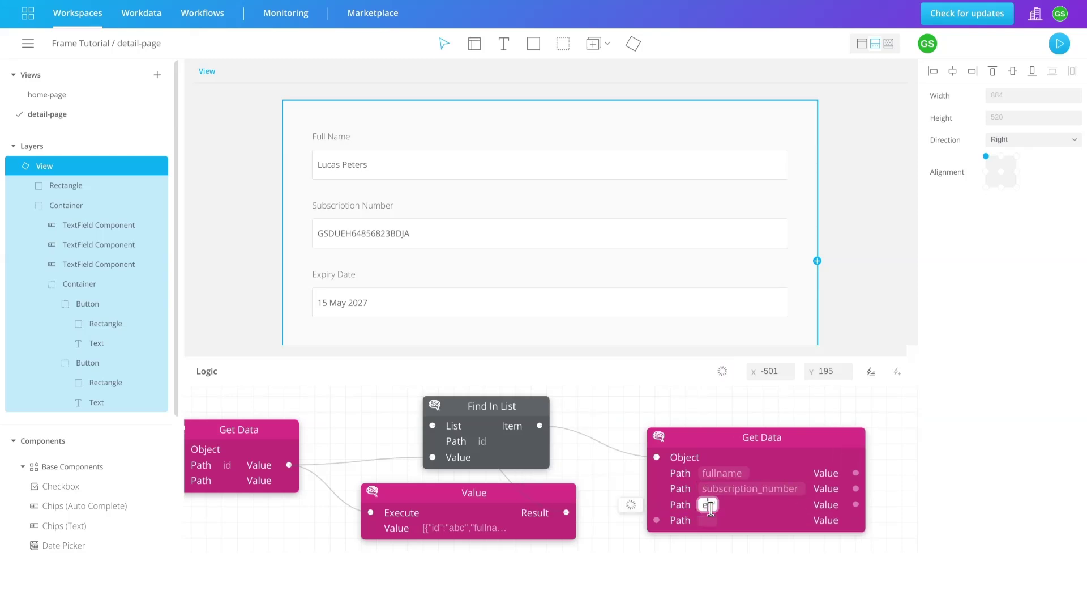
pyautogui.write('xpiry_date')
pyautogui.click(883, 484)
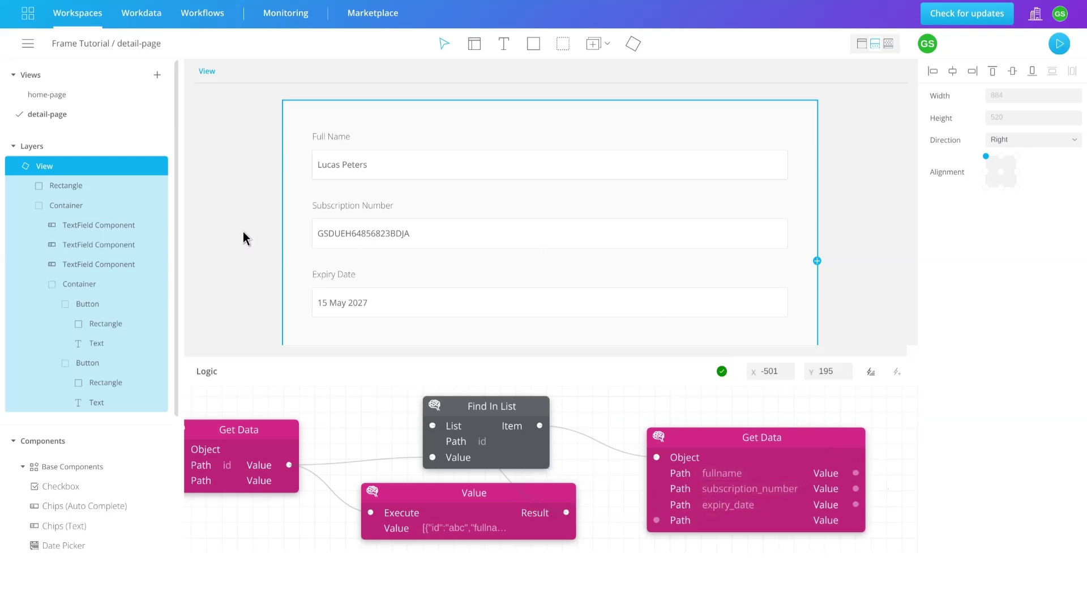
# Connect Get Data's fullname output to the Full Name text field's Value and place its block above and beside Get Data
pyautogui.click(78, 227)
pyautogui.scroll(-3, 1020, 318)
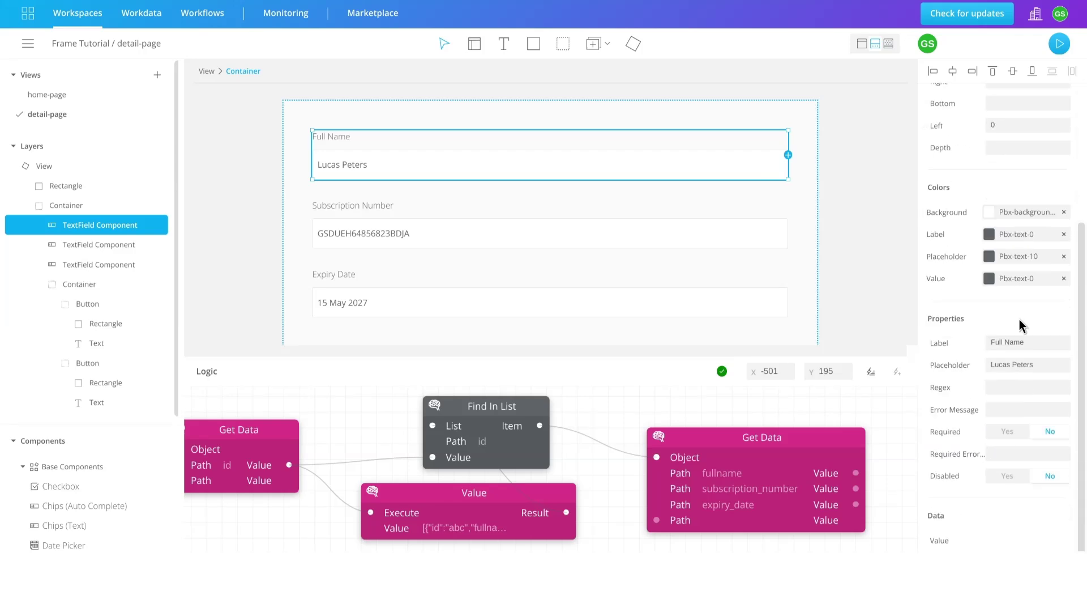
pyautogui.moveTo(856, 473); pyautogui.dragTo(925, 542)
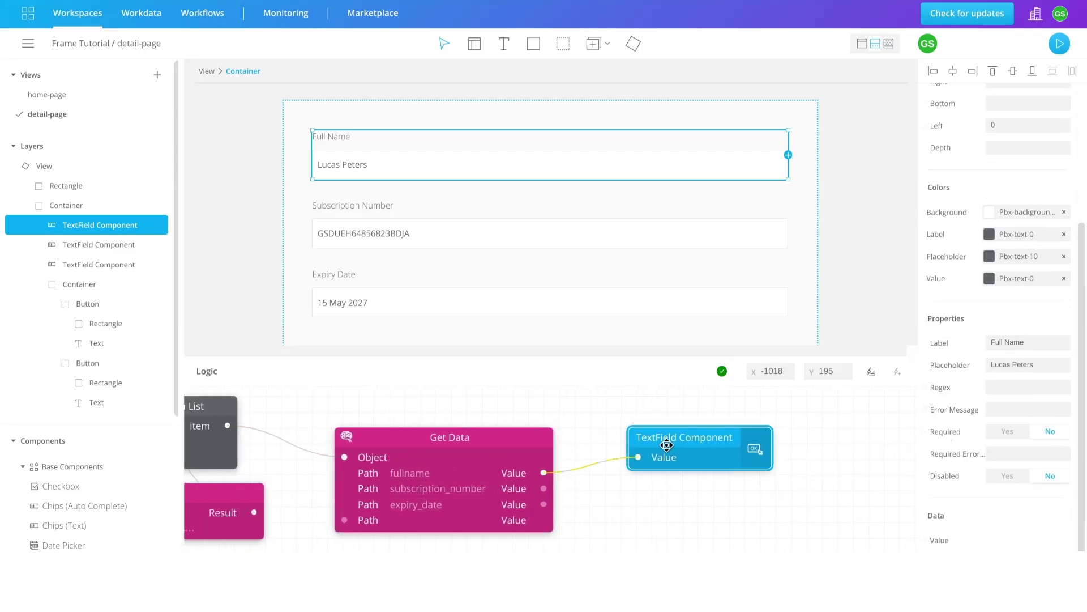
pyautogui.moveTo(667, 444); pyautogui.dragTo(629, 412)
# Connect the subscription_number output to the Subscription Number text field's Value and place its block below the Full Name one
pyautogui.click(94, 248)
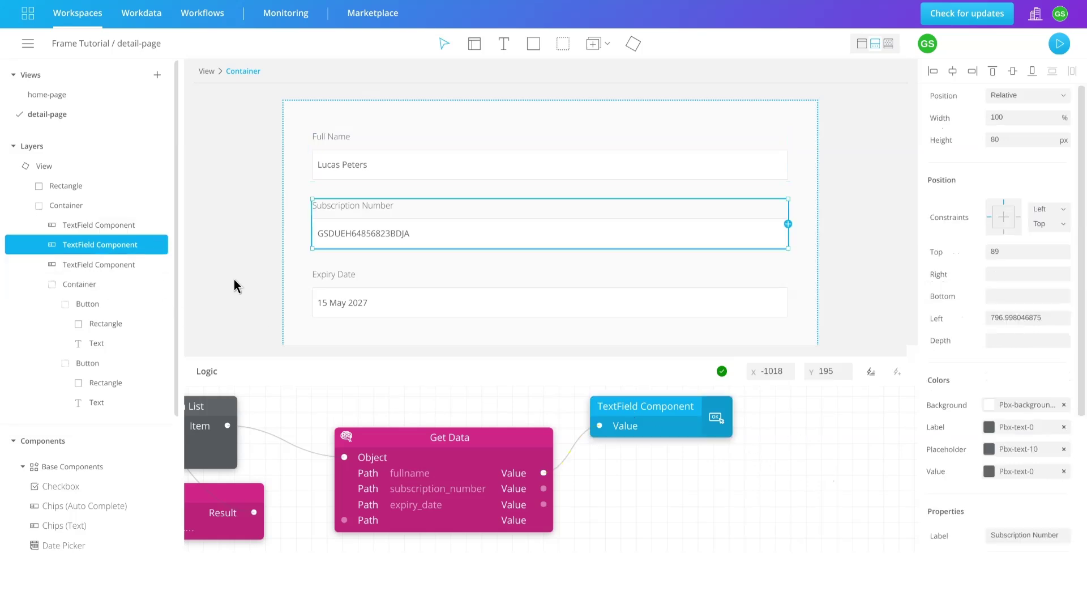
pyautogui.moveTo(543, 488); pyautogui.dragTo(926, 541)
pyautogui.moveTo(685, 437); pyautogui.dragTo(645, 468)
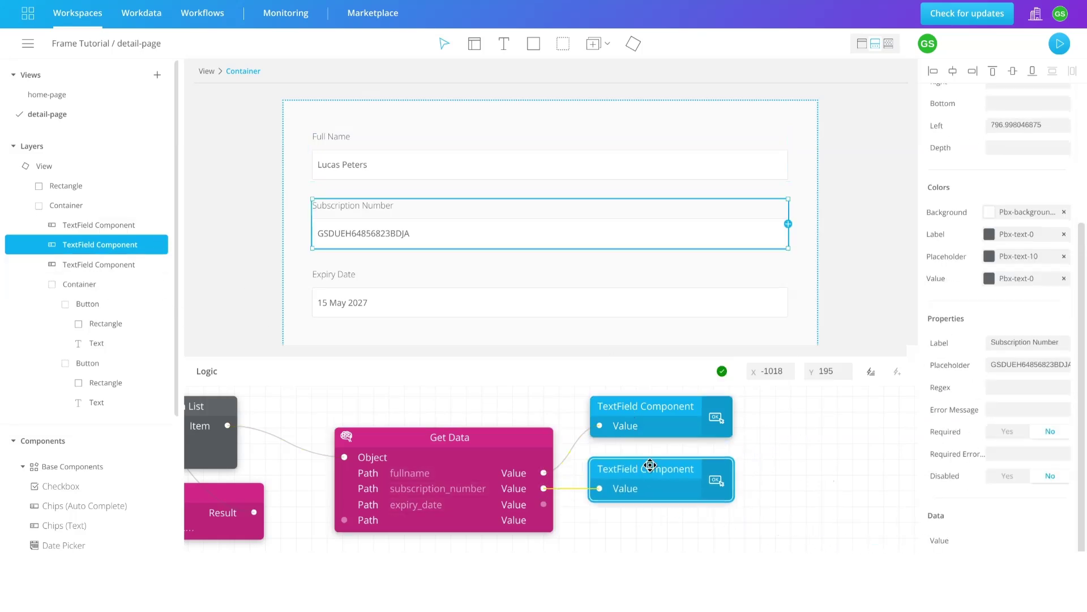
# Connect the expiry_date output to the Expiry Date text field's Value and place its block below the Subscription Number one
pyautogui.click(99, 264)
pyautogui.moveTo(543, 504); pyautogui.dragTo(926, 541)
pyautogui.moveTo(685, 436); pyautogui.dragTo(637, 538)
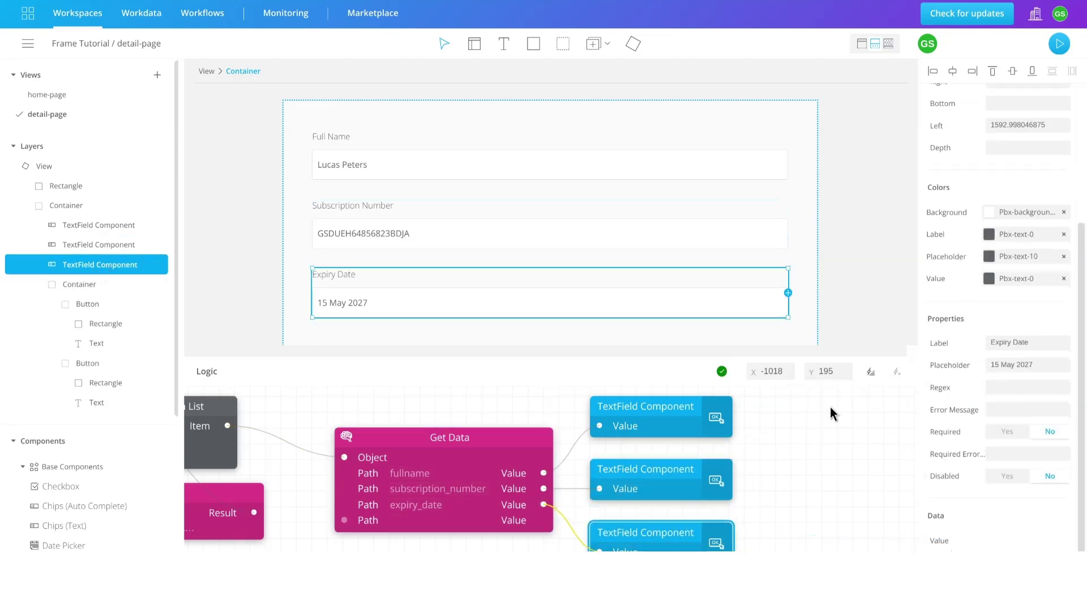
# Review the complete detail-page logic, then preview the application and open the second and third subscribers' details from the list
pyautogui.click(888, 44)
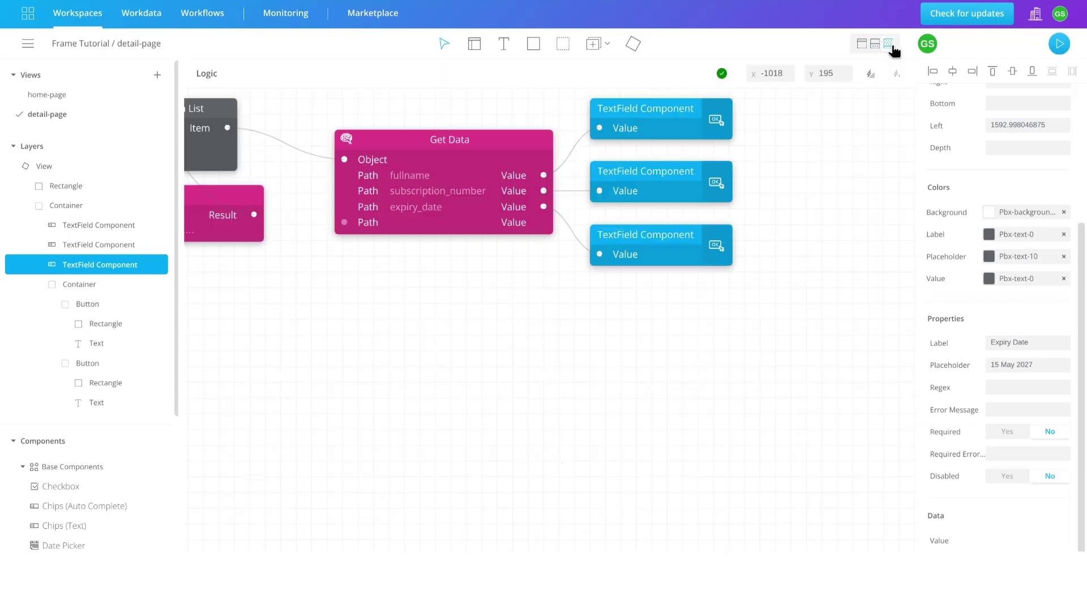
pyautogui.scroll(-5, 517, 284)
pyautogui.hscroll(-5, 292, 307)
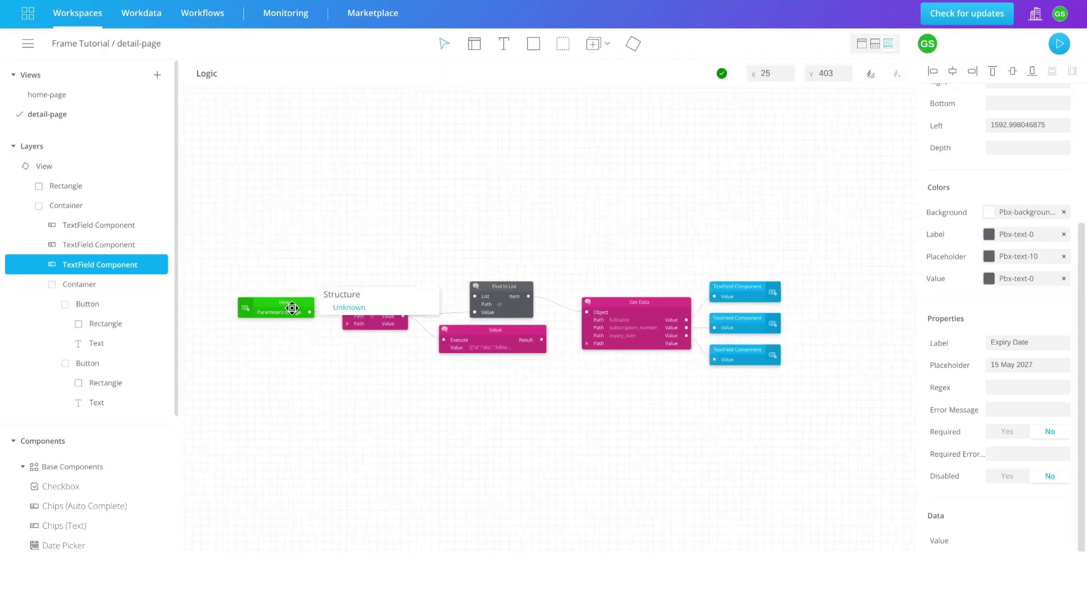
pyautogui.scroll(2, 314, 309)
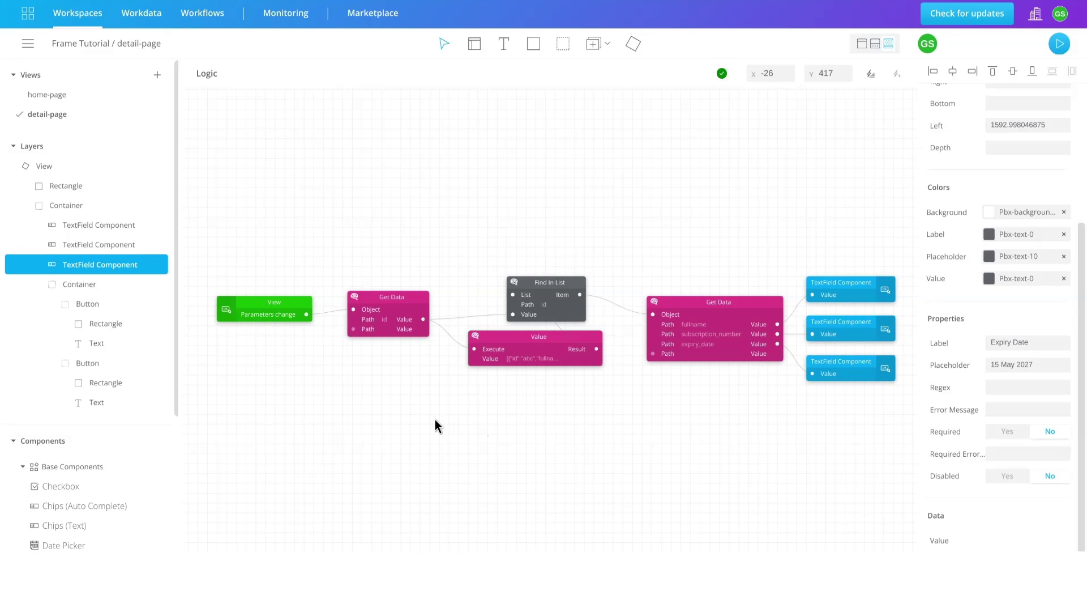
pyautogui.click(862, 45)
pyautogui.click(878, 180)
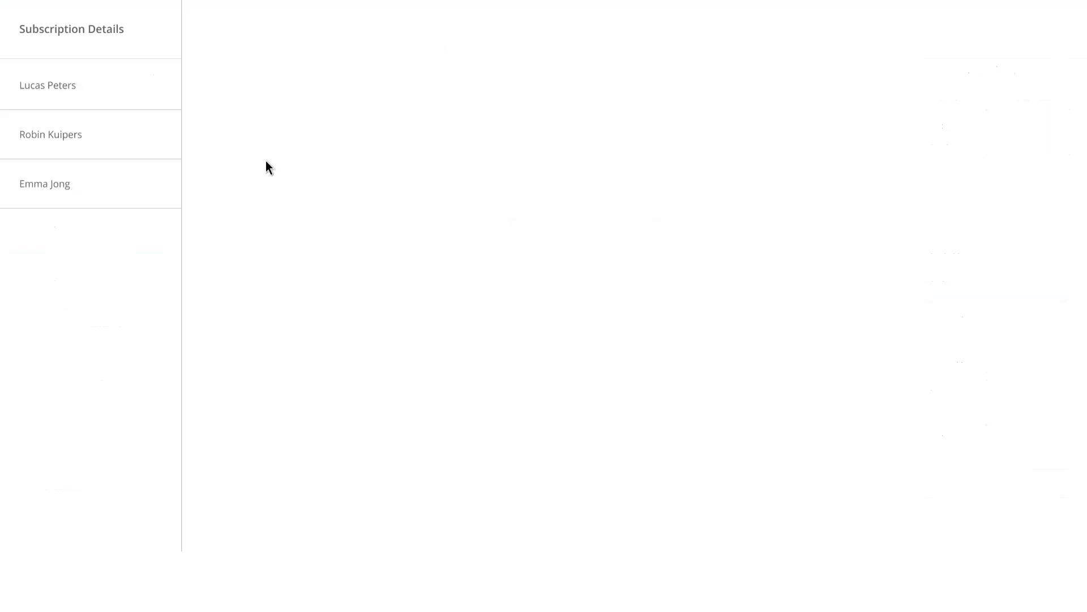
pyautogui.click(46, 140)
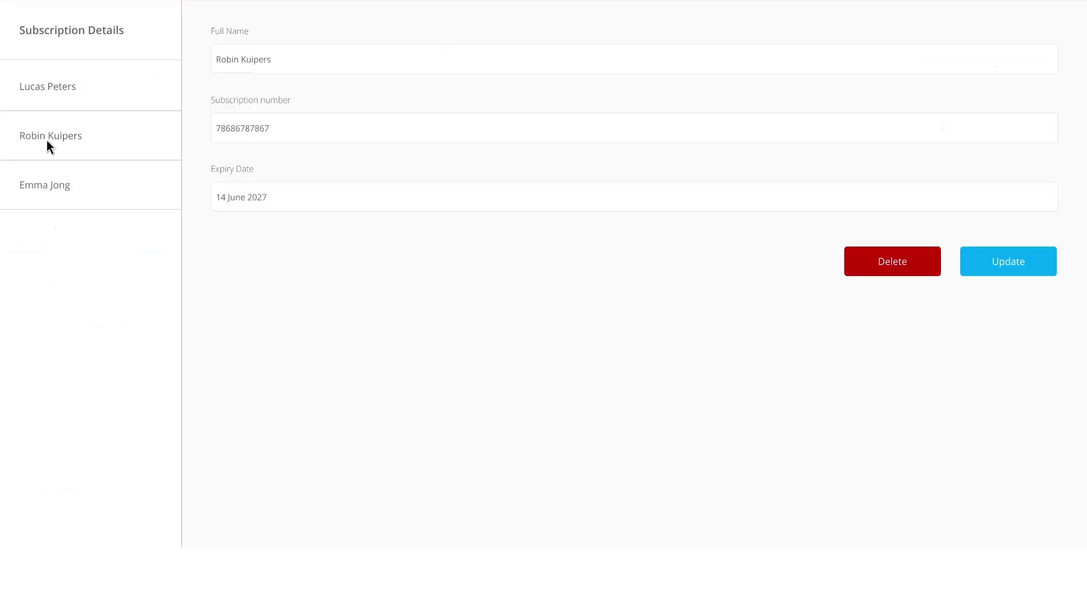
pyautogui.click(63, 193)
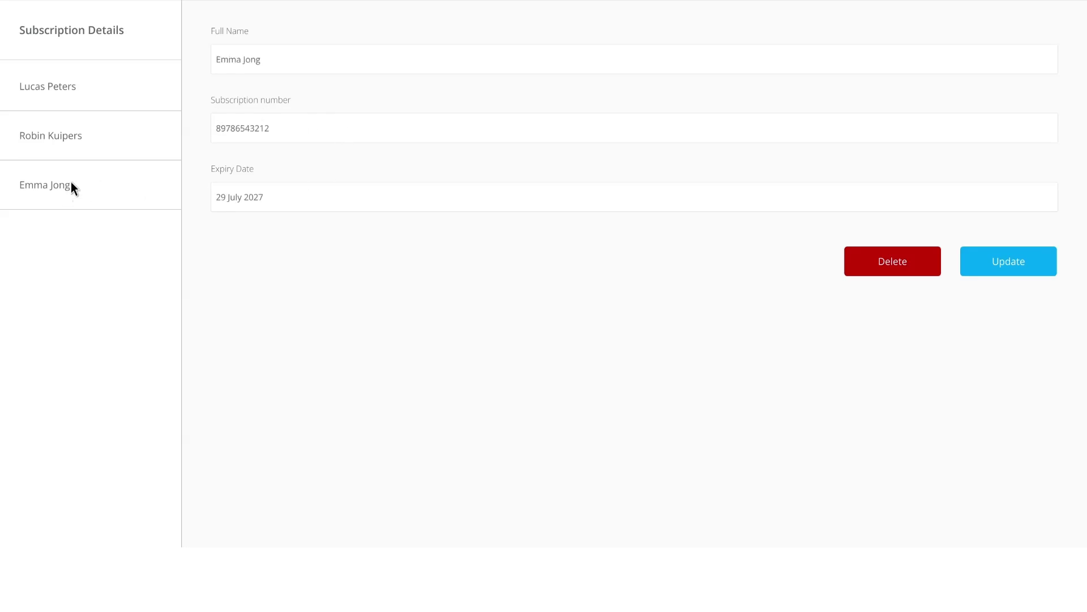